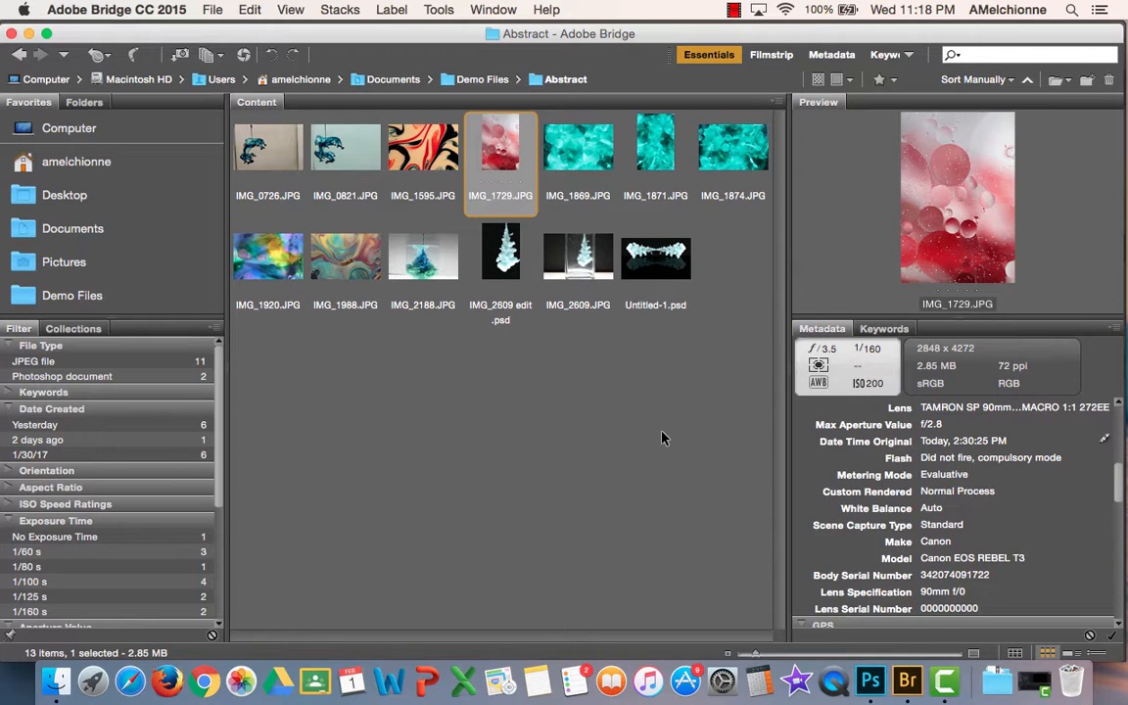
Open IMG_1729.JPG from Adobe Bridge in Photoshop
double_click(501, 145)
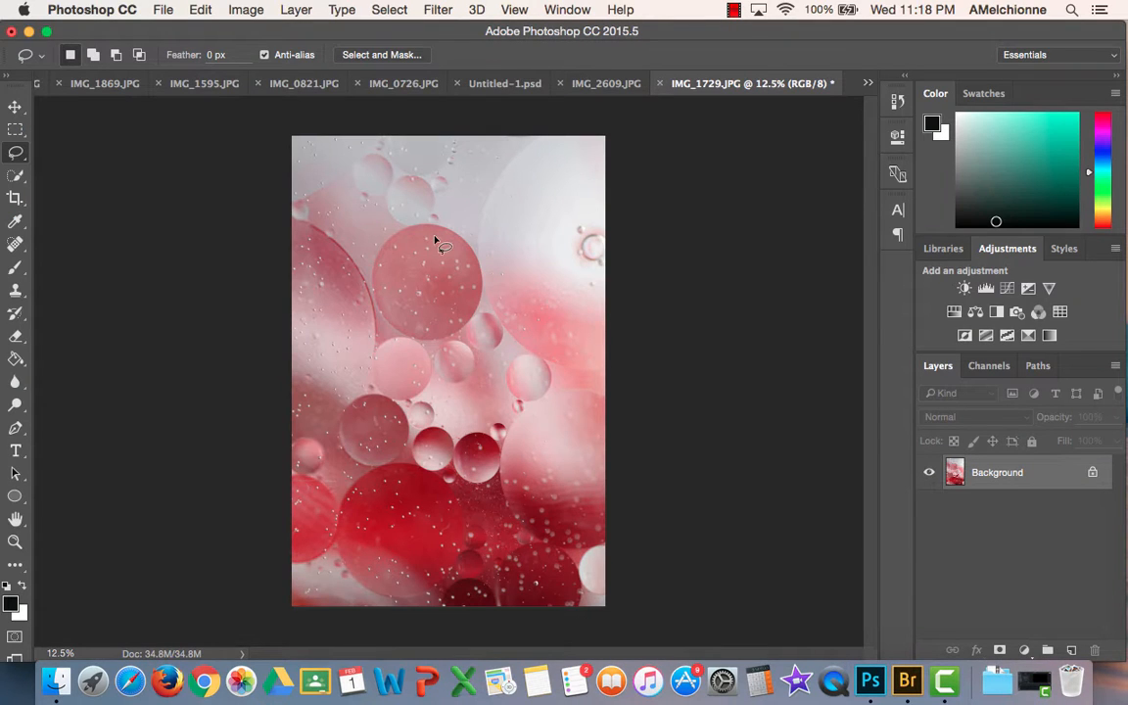
Examine the bubble photo up close from its upper edge to its lower edge for specks, and fit it back on screen
key(super+equal)
key(super+equal)
key(super+equal)
key(super+equal)
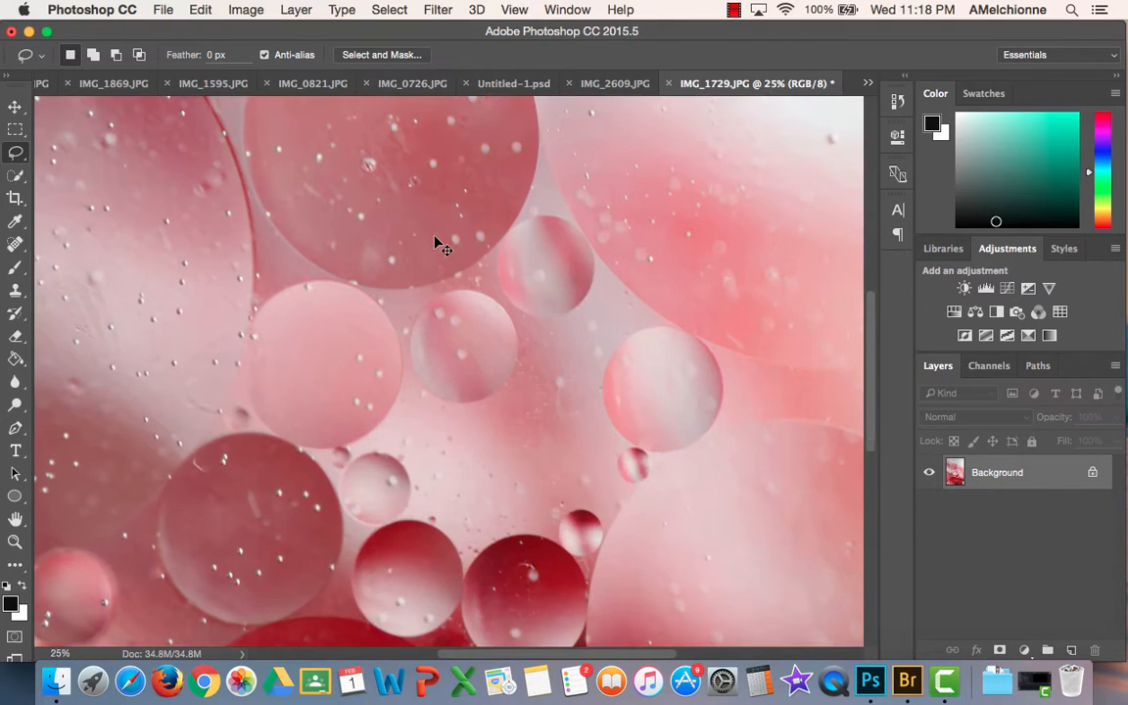
key(super+equal)
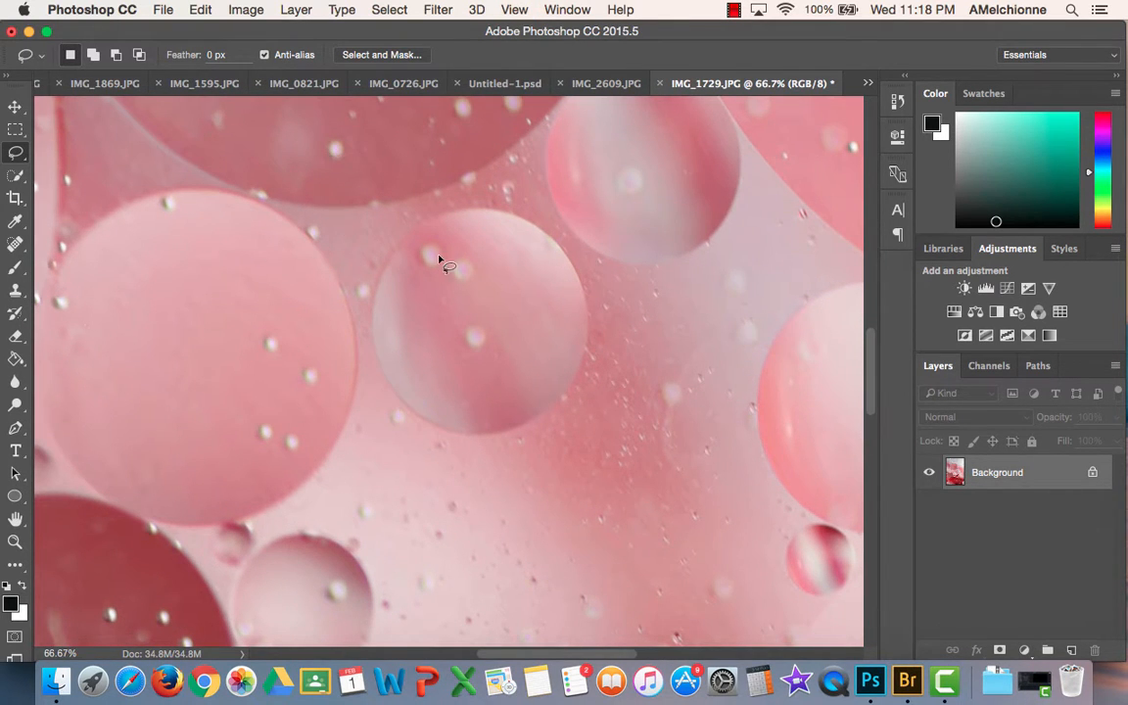
scroll(460, 289, up, 15)
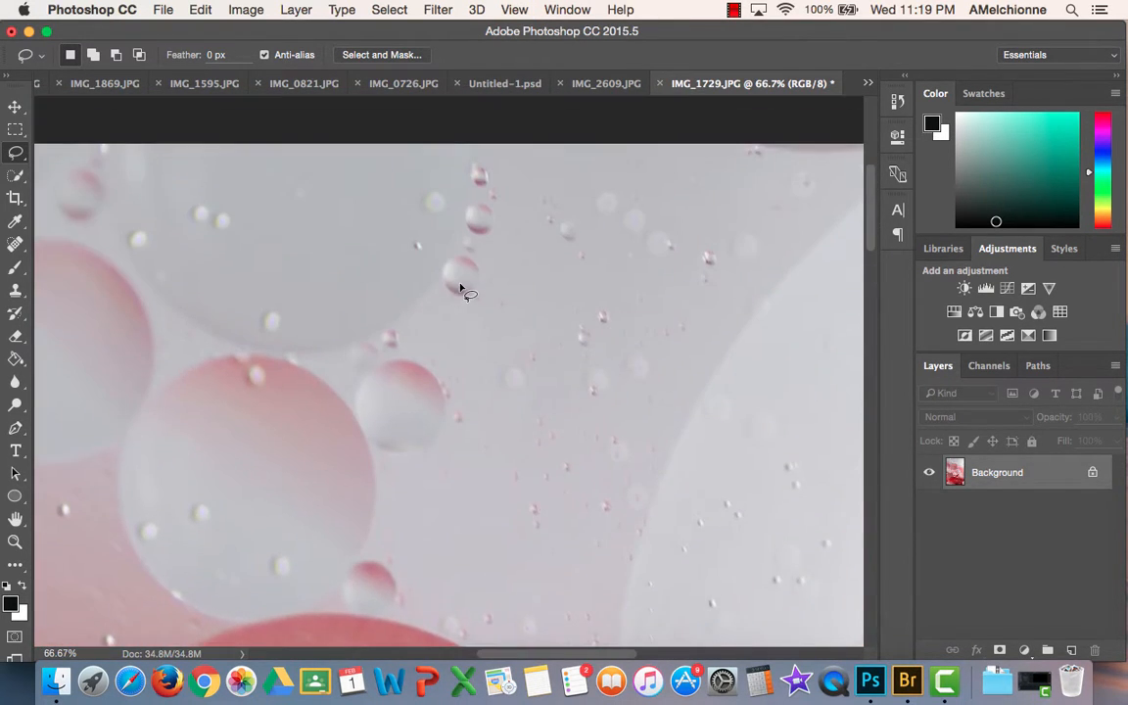
scroll(460, 289, down, 20)
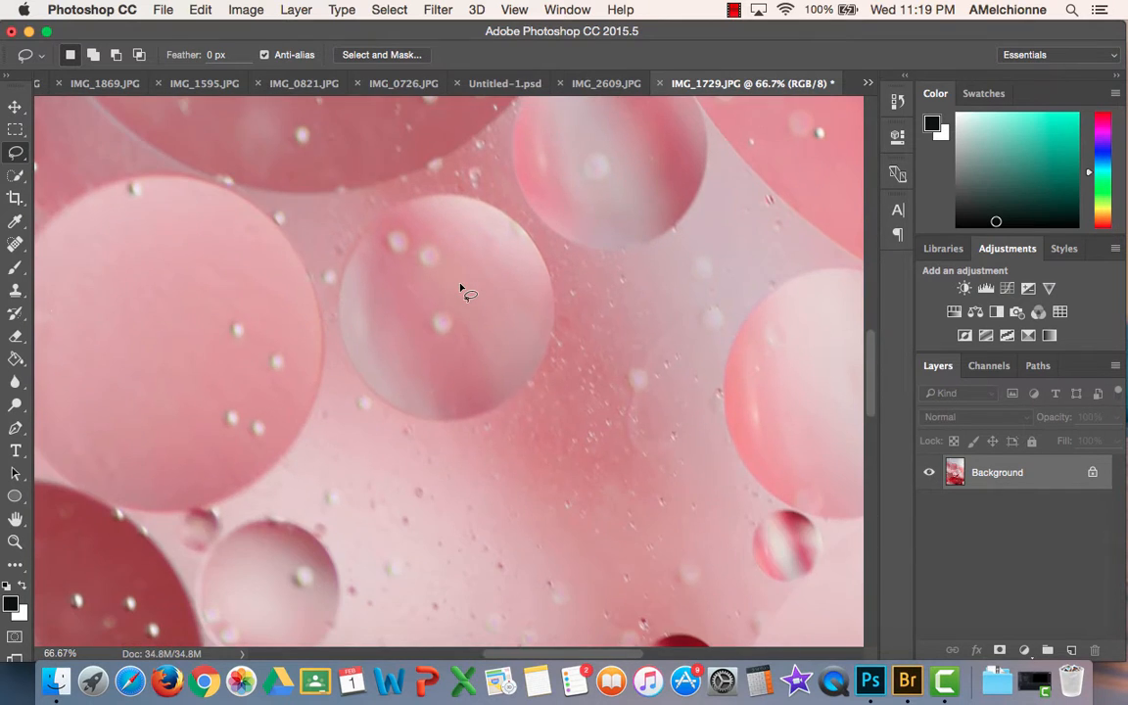
scroll(460, 289, down, 15)
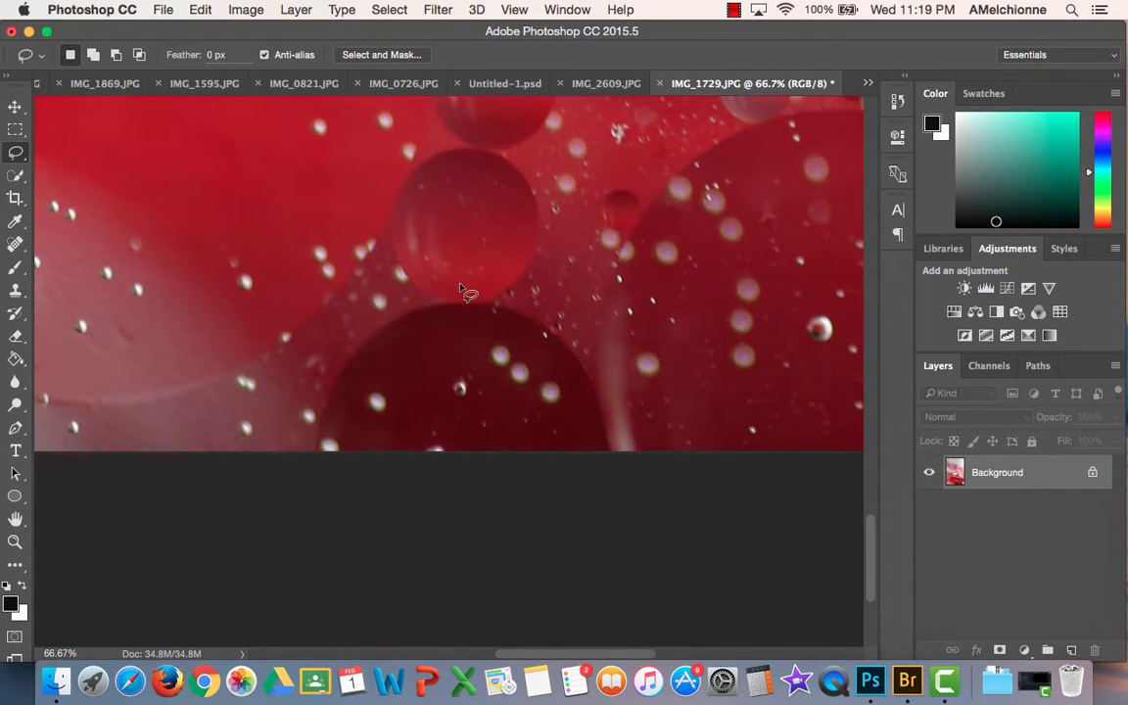
click(509, 10)
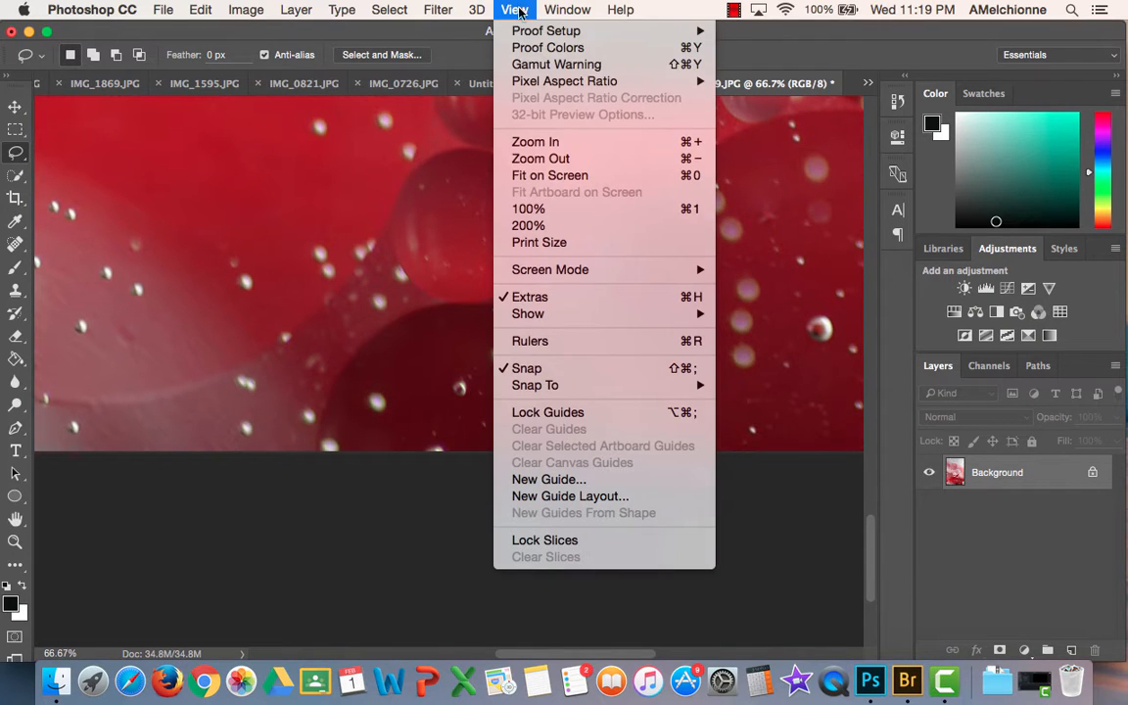
click(544, 175)
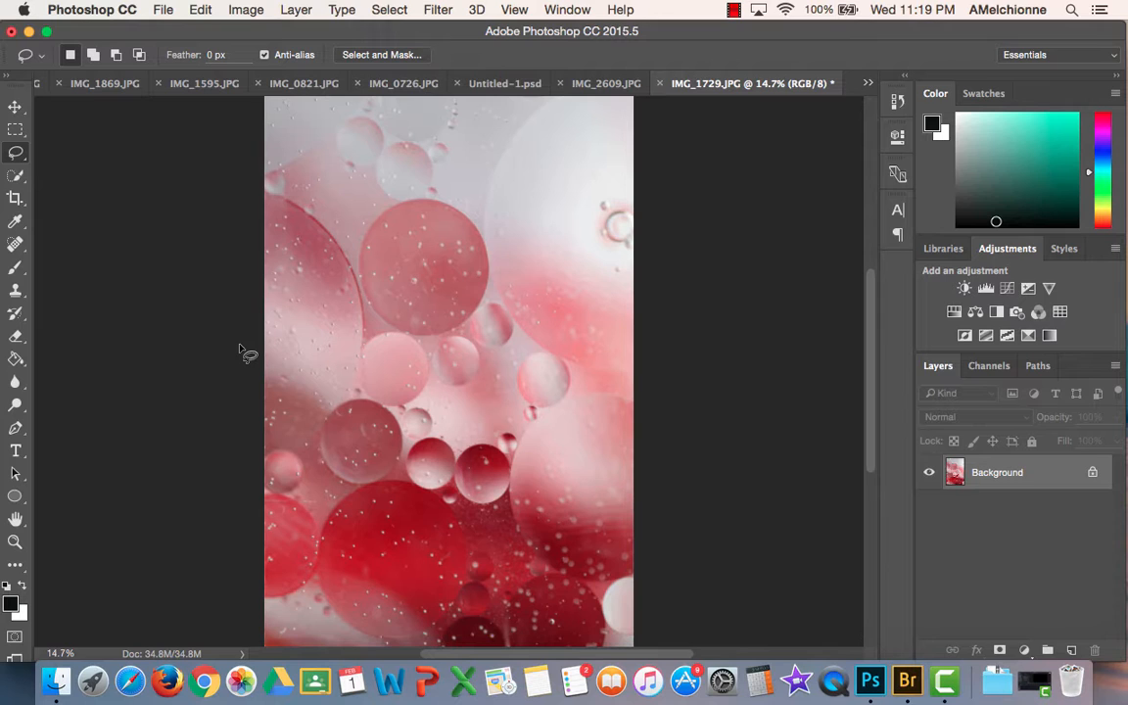
Start a crop with the unconstrained Ratio preset and the Rule of Thirds overlay, trimming the photo's upper and right edges
click(16, 199)
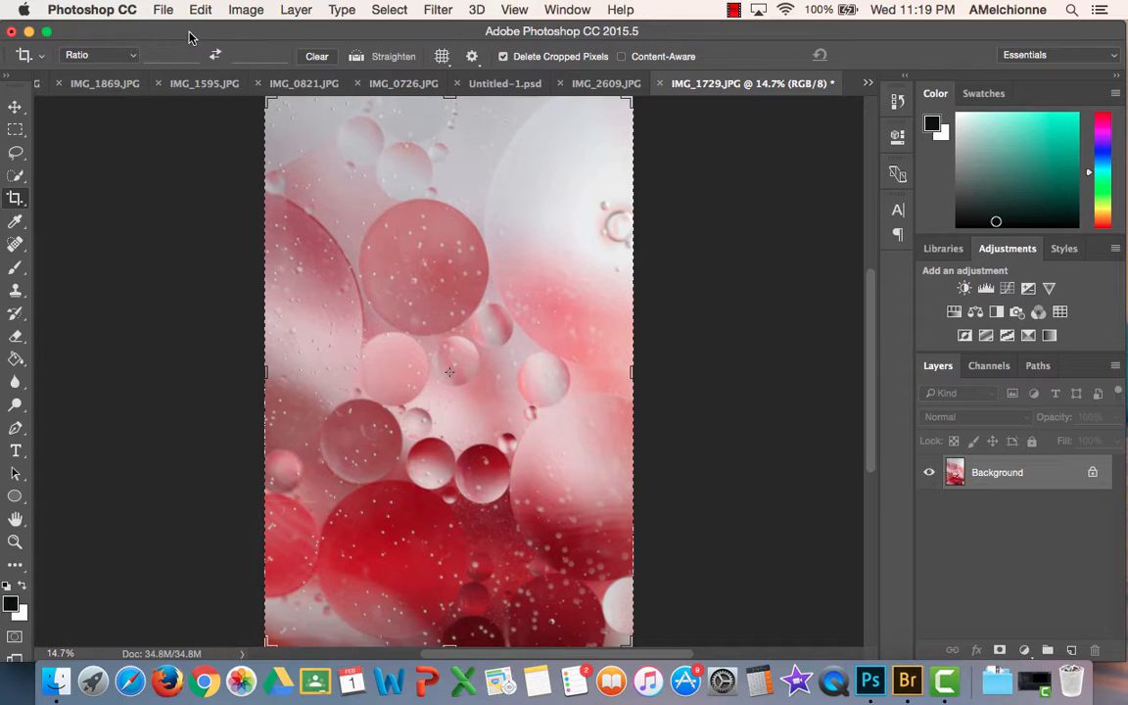
click(132, 57)
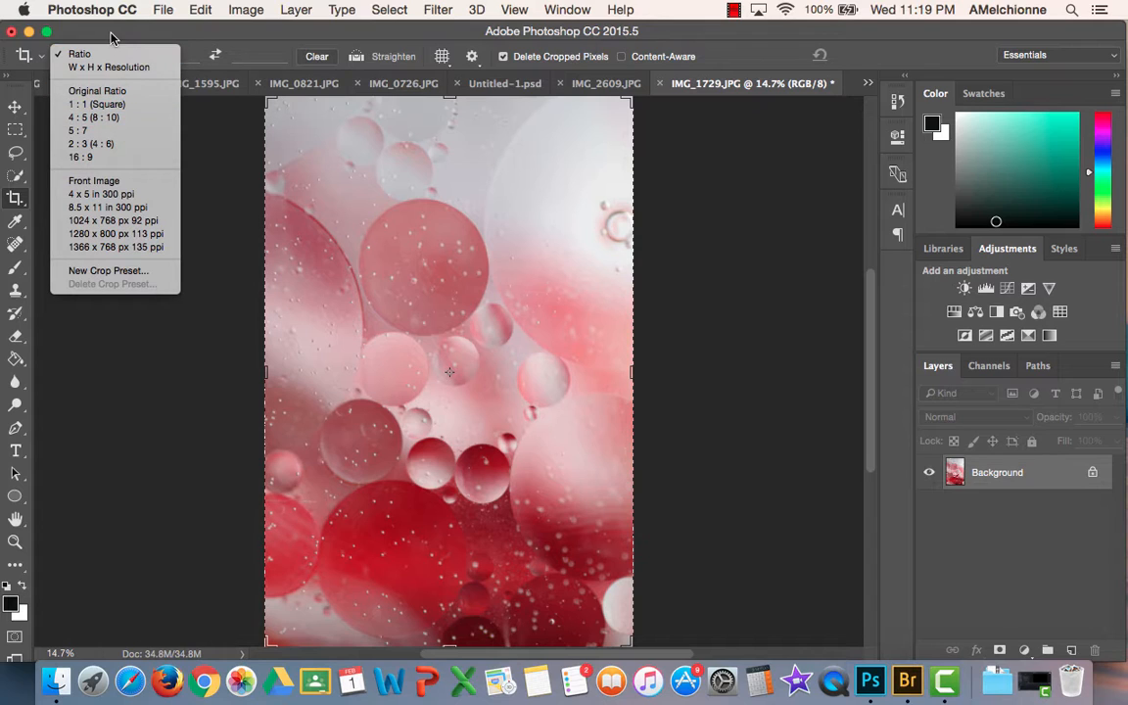
click(98, 54)
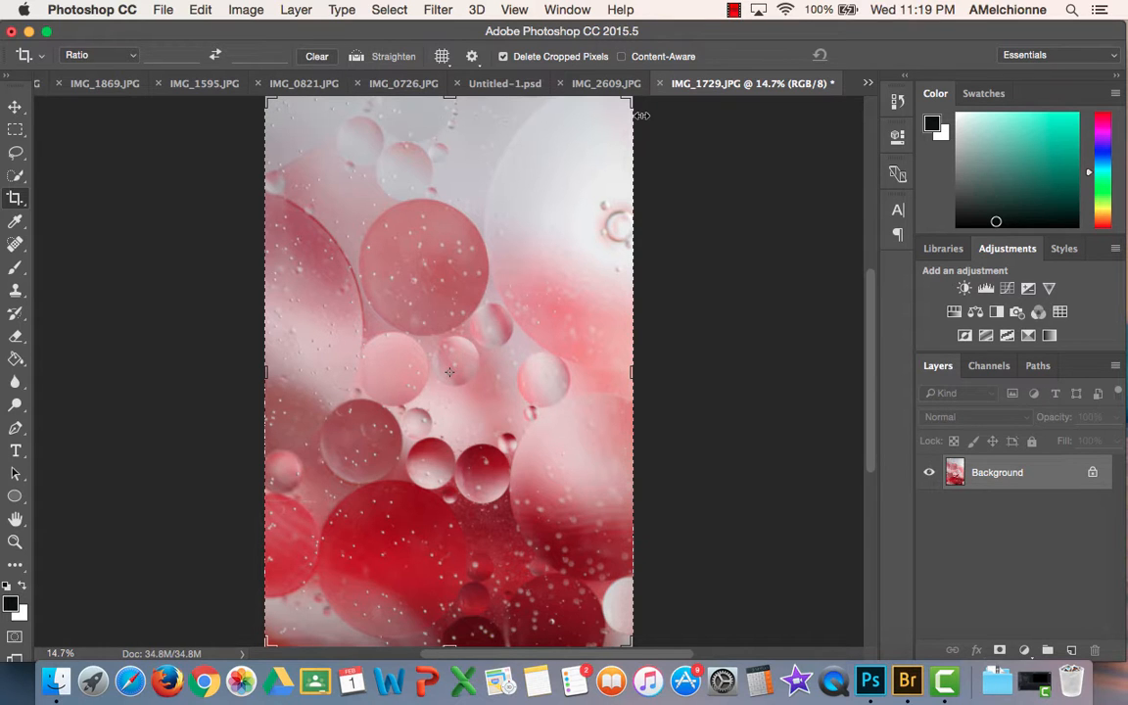
drag(639, 116, 617, 155)
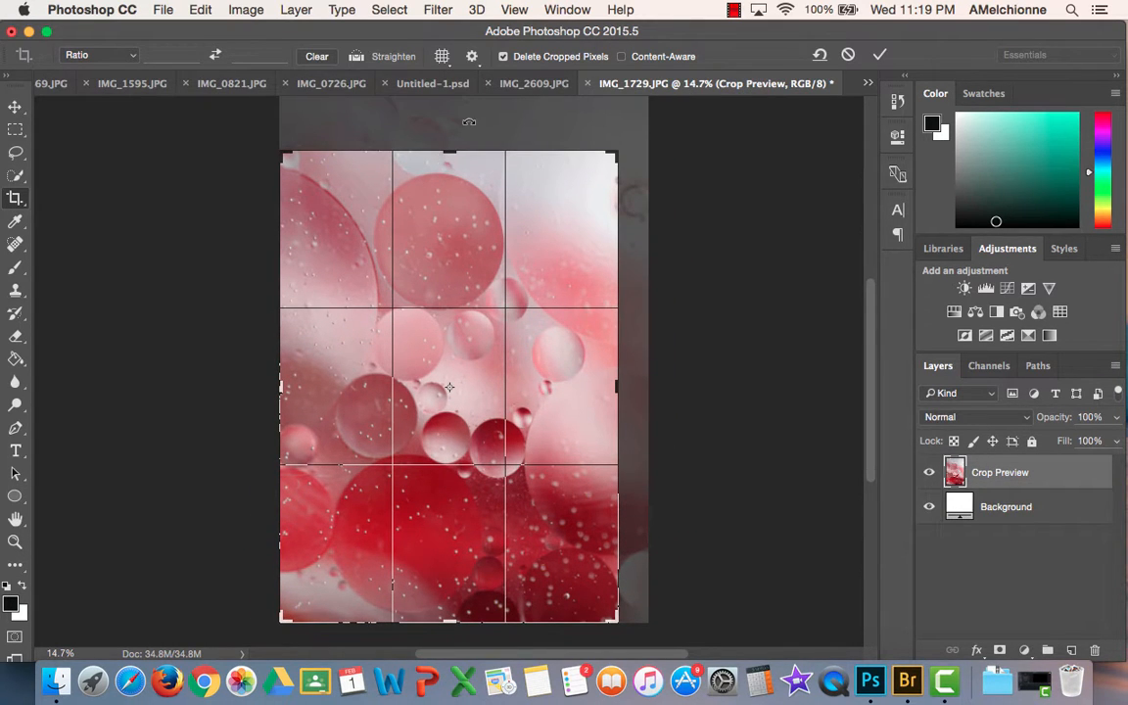
click(442, 56)
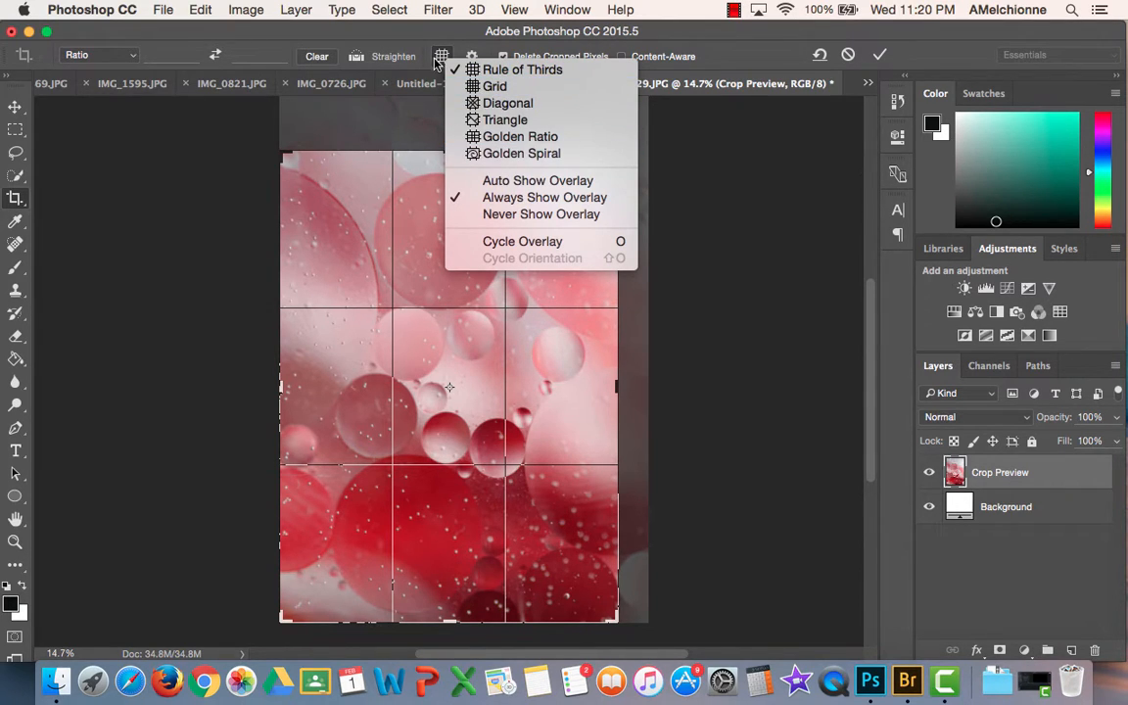
click(485, 74)
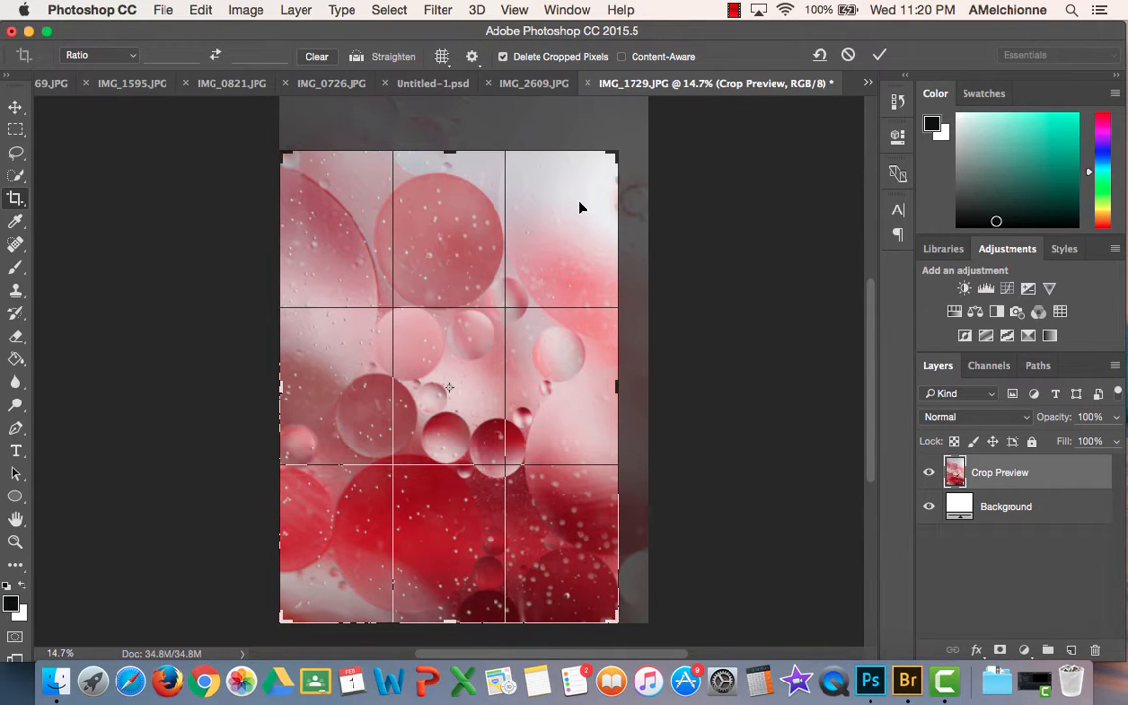
Readjust the crop frame to cut off the small ring-shaped bubble at the right edge and the strip above, and apply the crop
mouse_move(613, 155)
mouse_down()
mouse_move(621, 129)
mouse_move(587, 126)
mouse_move(593, 147)
mouse_move(621, 151)
mouse_move(626, 136)
mouse_move(611, 137)
mouse_up()
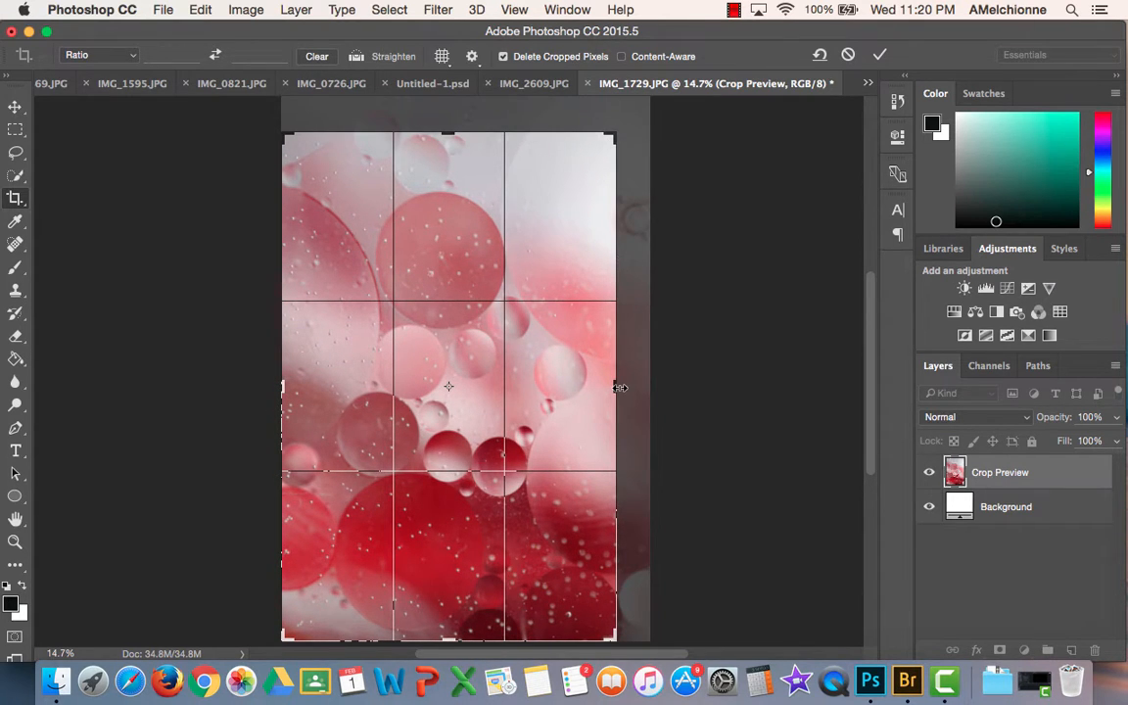
drag(622, 387, 632, 388)
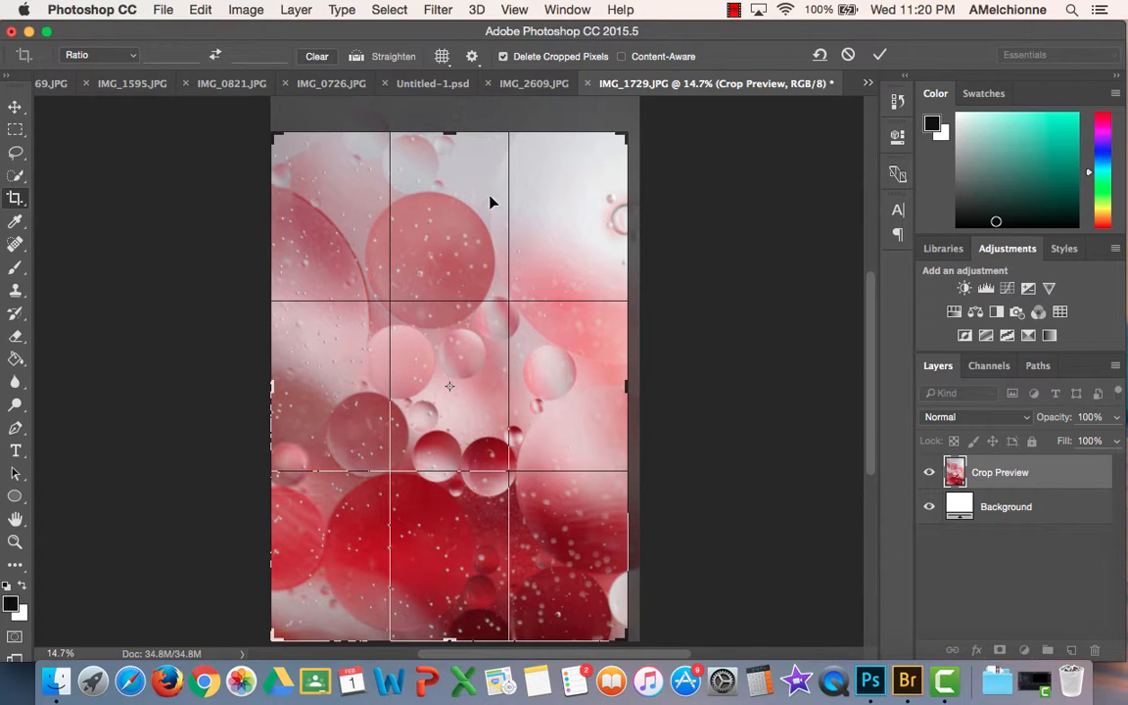
drag(625, 146, 542, 293)
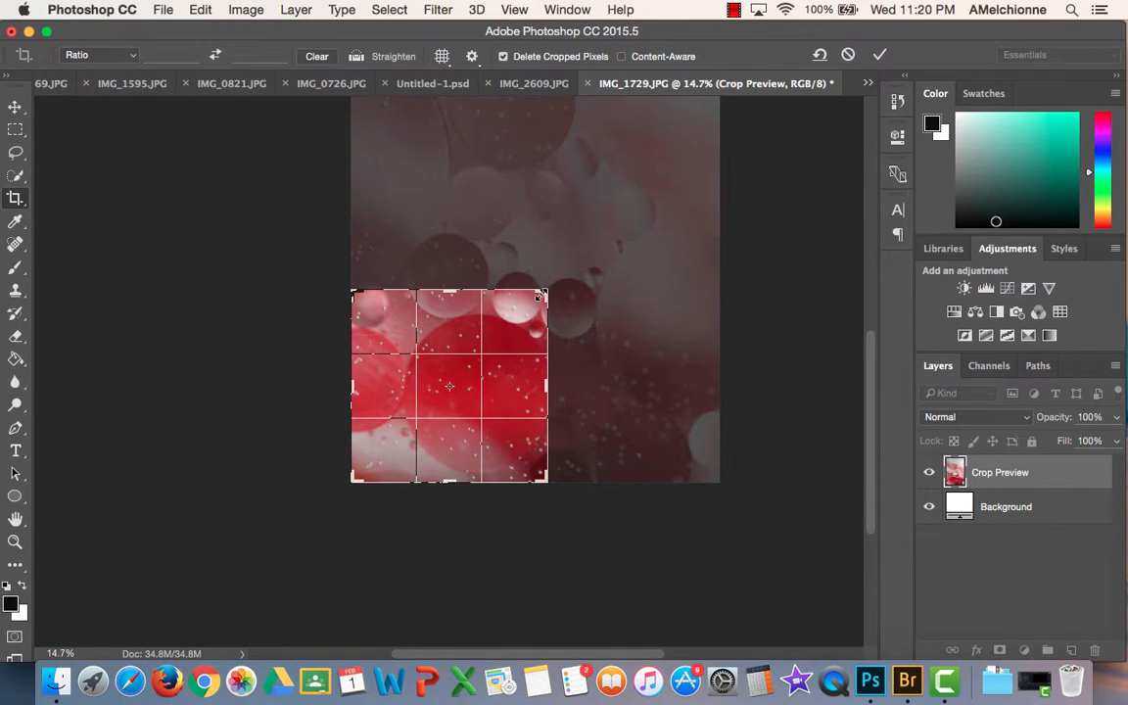
drag(539, 294, 607, 147)
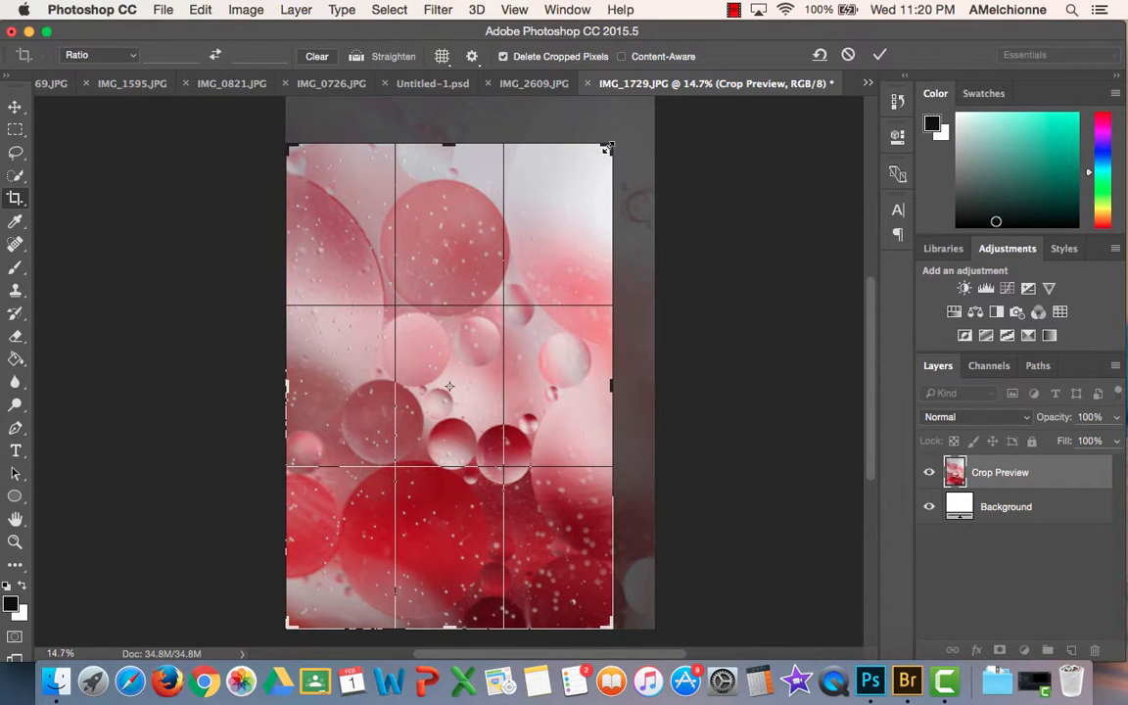
click(879, 56)
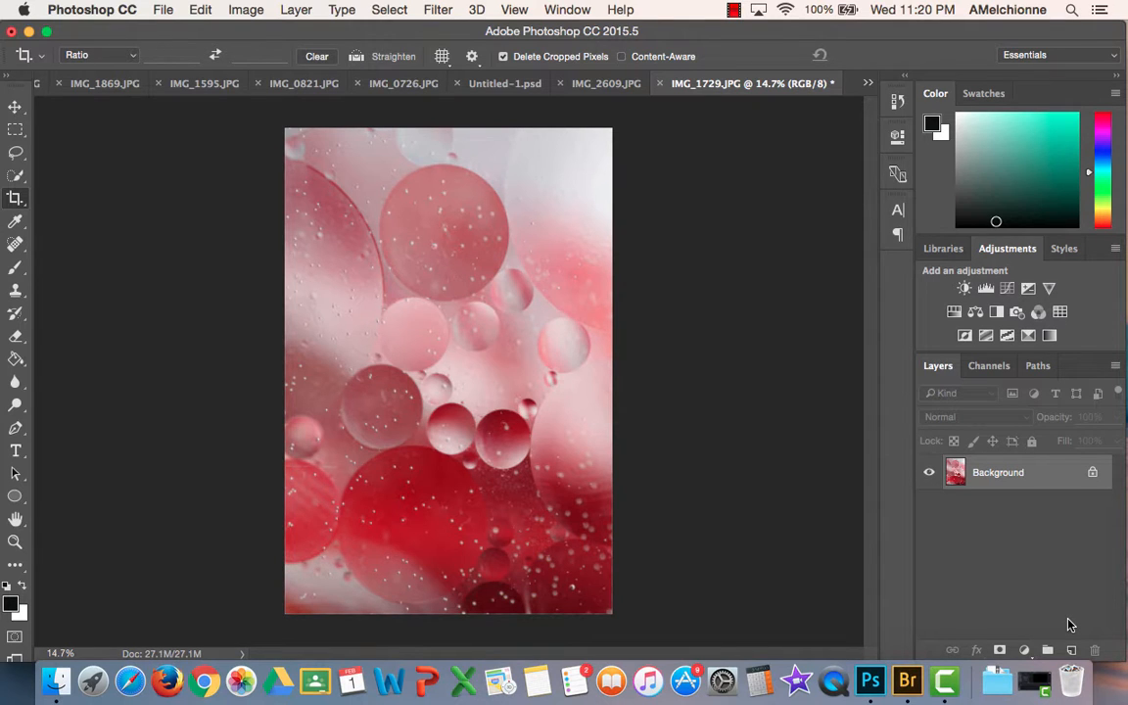
Duplicate the Background layer and add an empty layer named Repairs above the copy for the Spot Healing Brush
key(super+j)
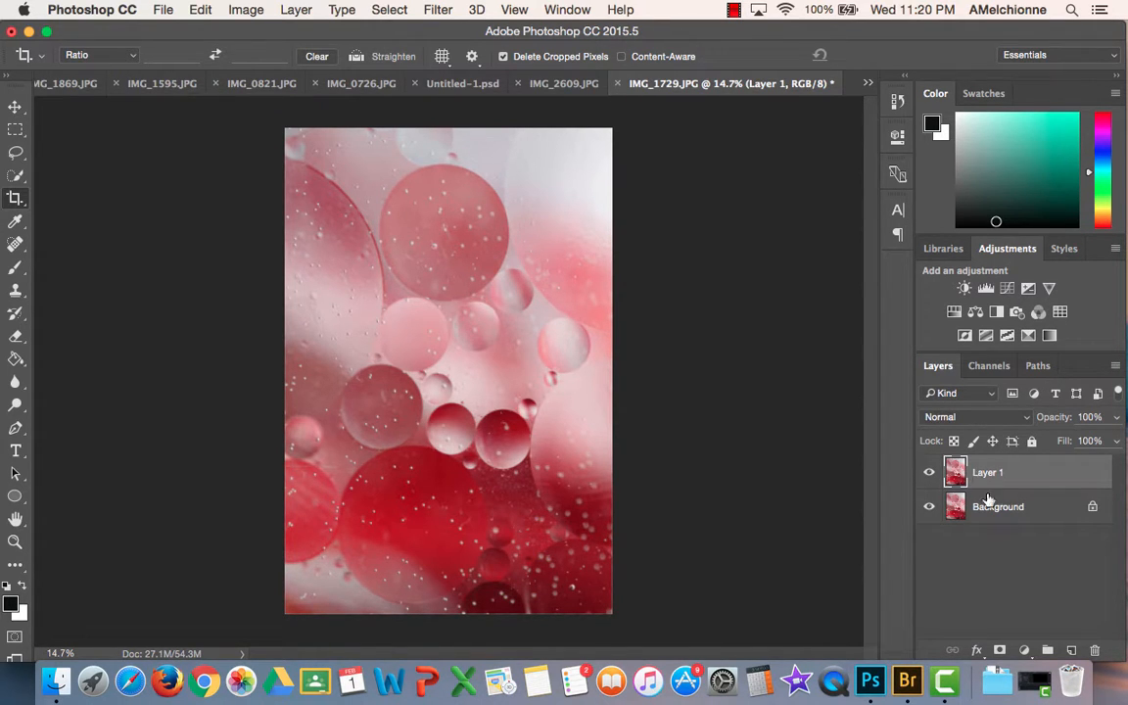
click(1071, 650)
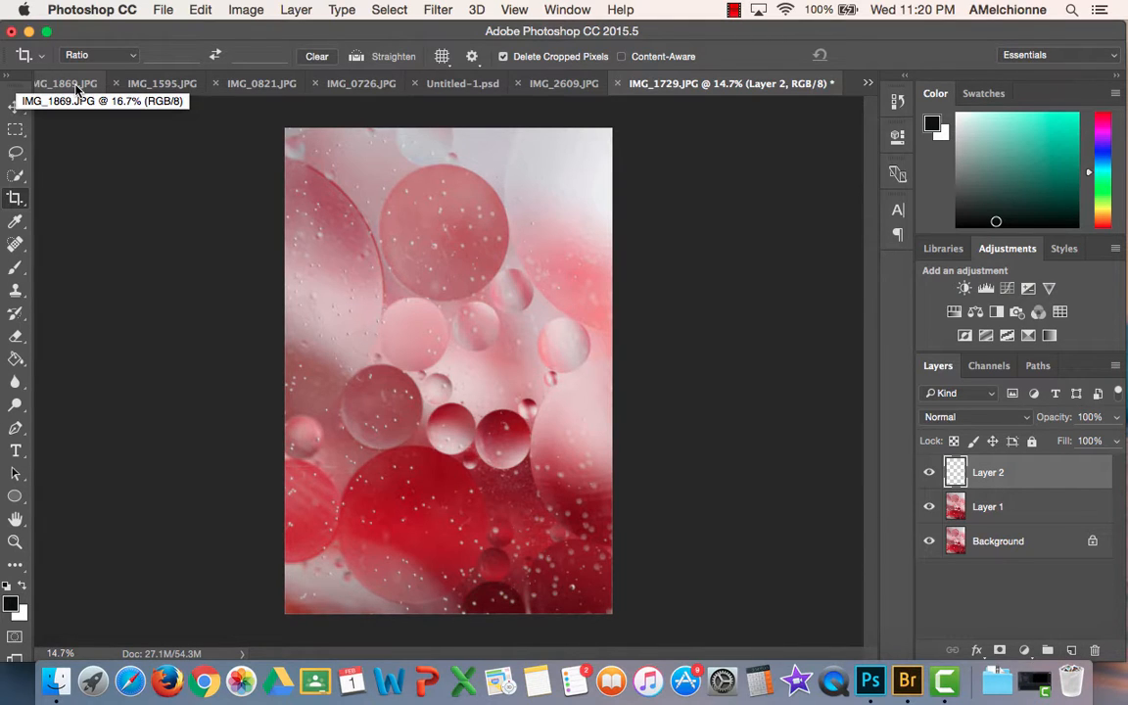
click(17, 244)
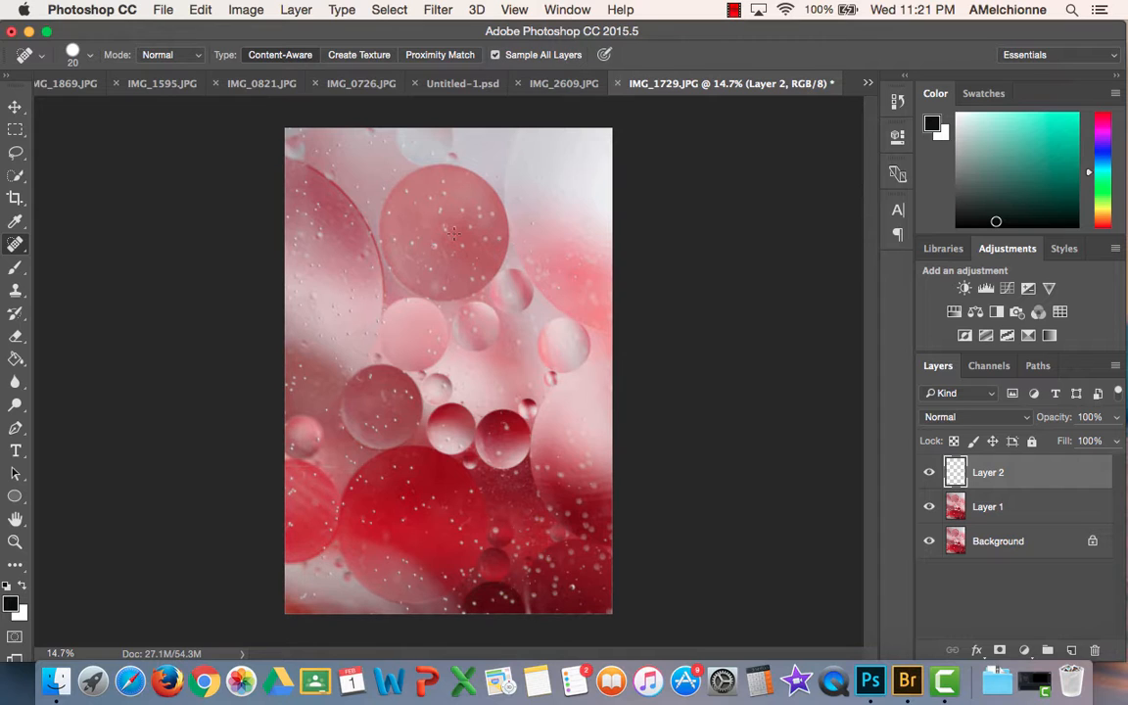
double_click(992, 472)
text(Re)
Set the Spot Healing Brush size to 50 and remove the specks left of and above the centre of the large upper bubble
key(super+equal)
key(super+equal)
key(super+equal)
key(super+equal)
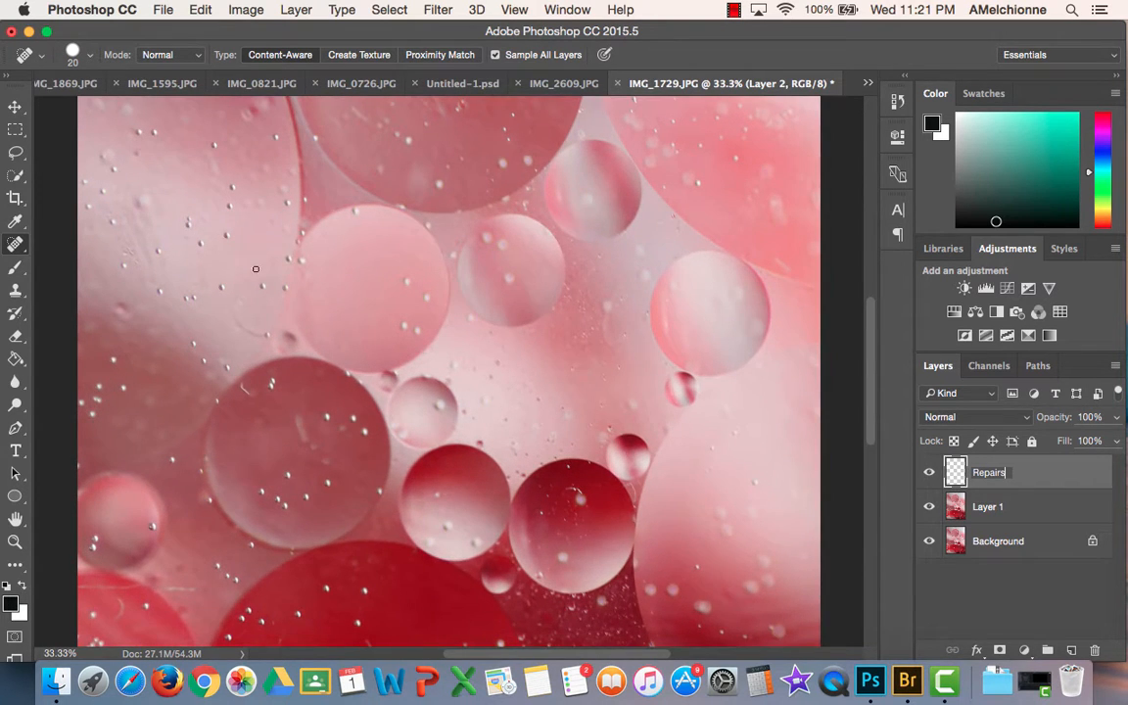
scroll(256, 268, up, 5)
scroll(275, 272, up, 5)
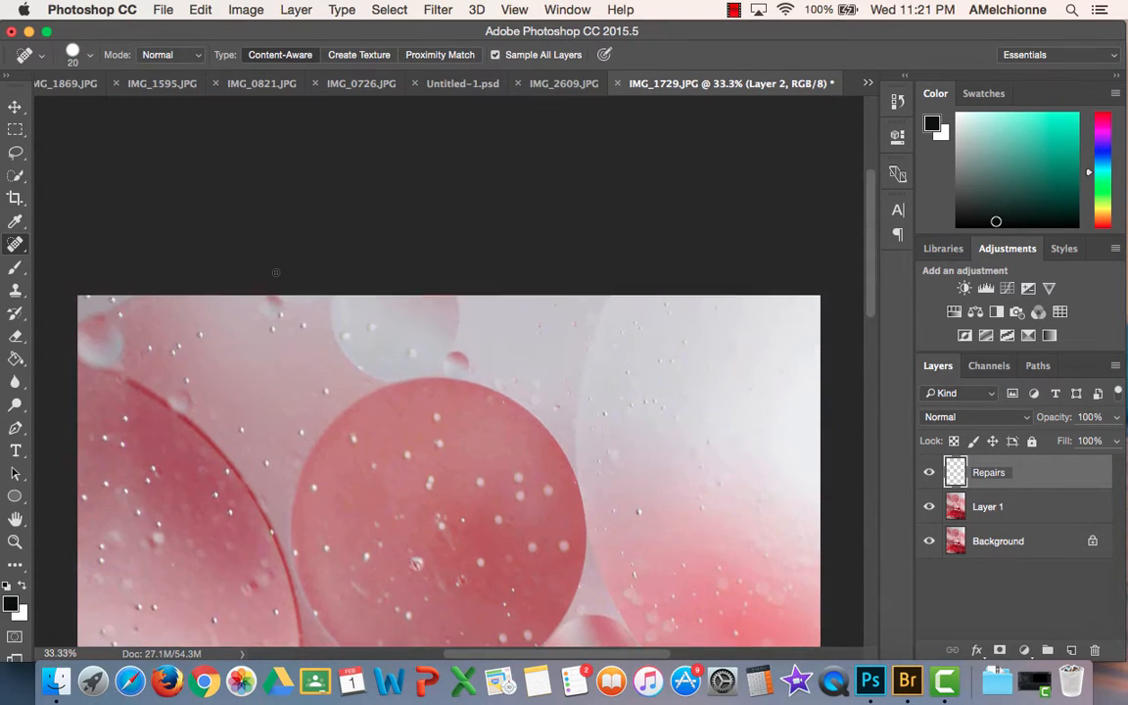
scroll(320, 396, down, 4)
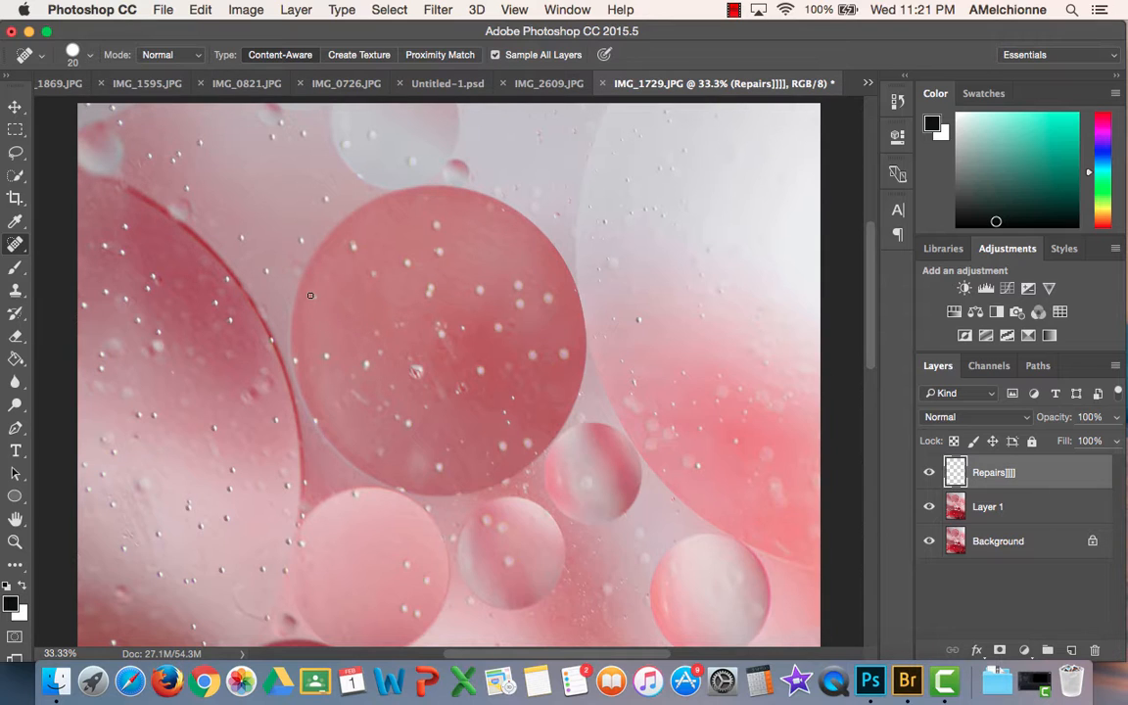
key(super+plus)
key(super+plus)
key(super+plus)
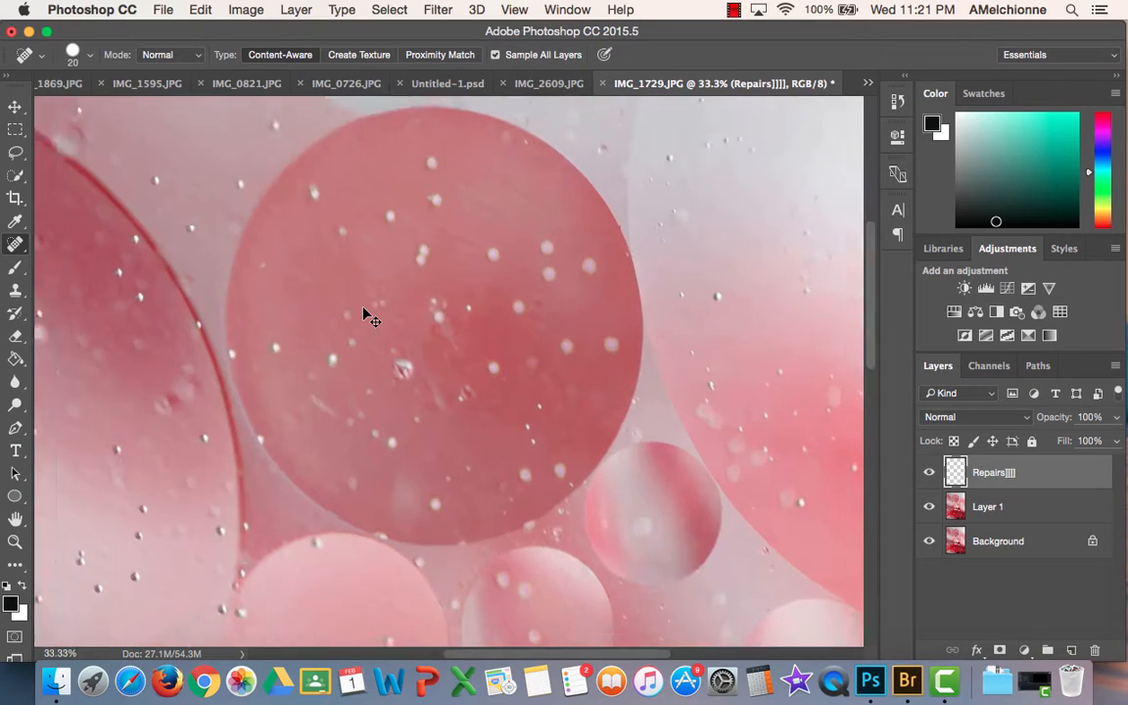
key(super+plus)
key(bracketright)
key(bracketright)
key(bracketright)
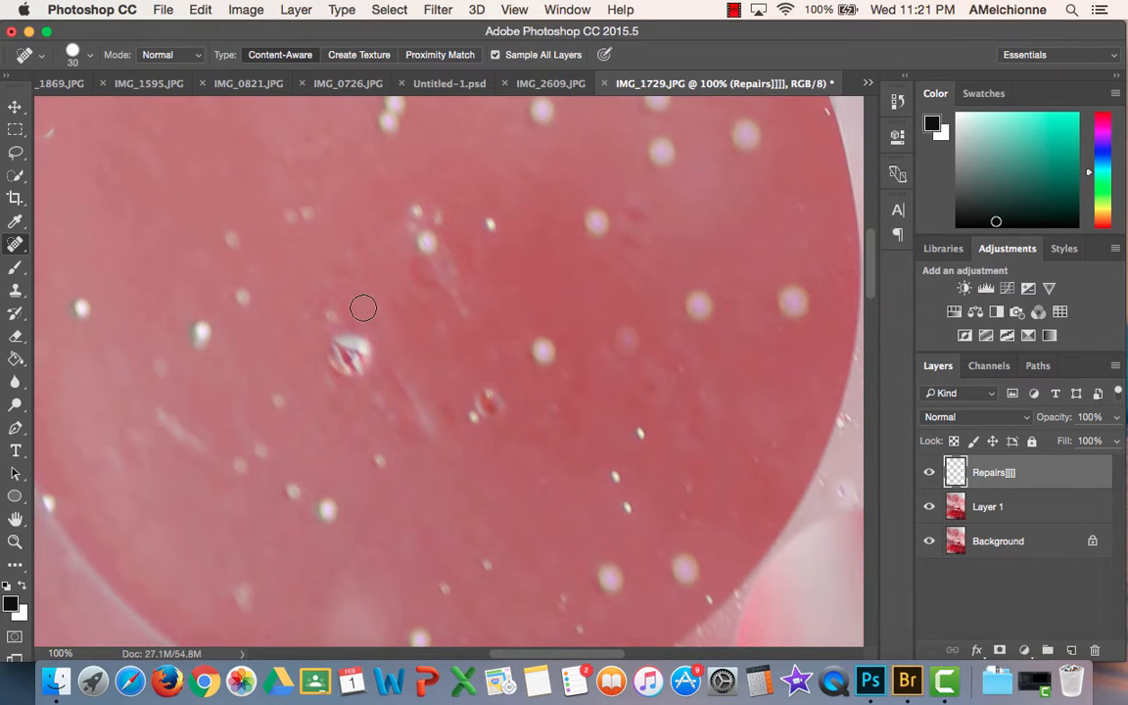
drag(203, 329, 237, 305)
click(234, 235)
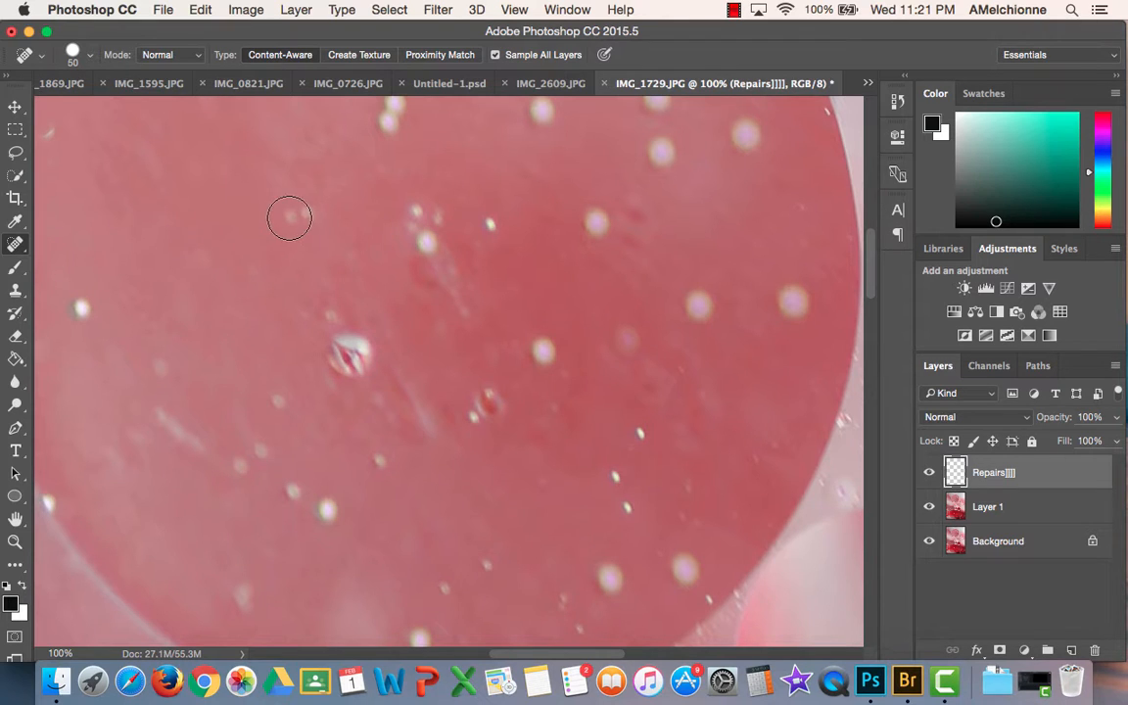
click(296, 214)
click(413, 208)
click(442, 208)
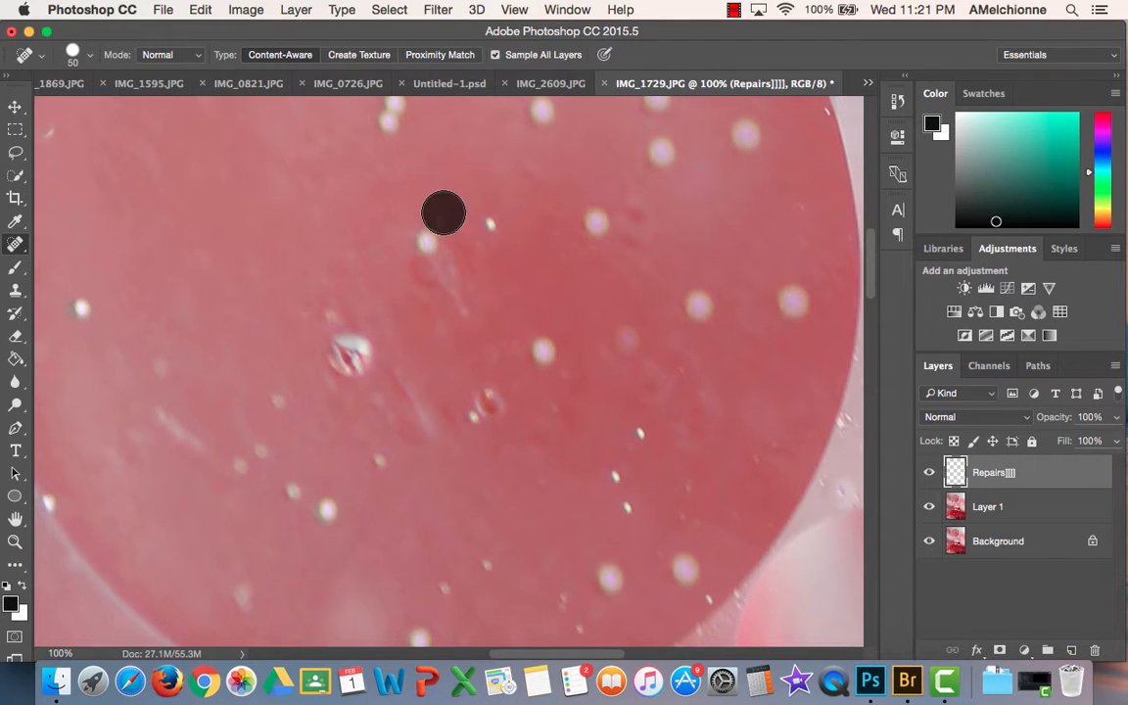
Heal the faint streak near the large bubble's centre and the pale spots from there to its right edge
click(425, 251)
mouse_move(457, 295)
mouse_down()
mouse_move(423, 233)
mouse_move(455, 289)
mouse_move(486, 221)
mouse_move(499, 226)
mouse_up()
click(596, 224)
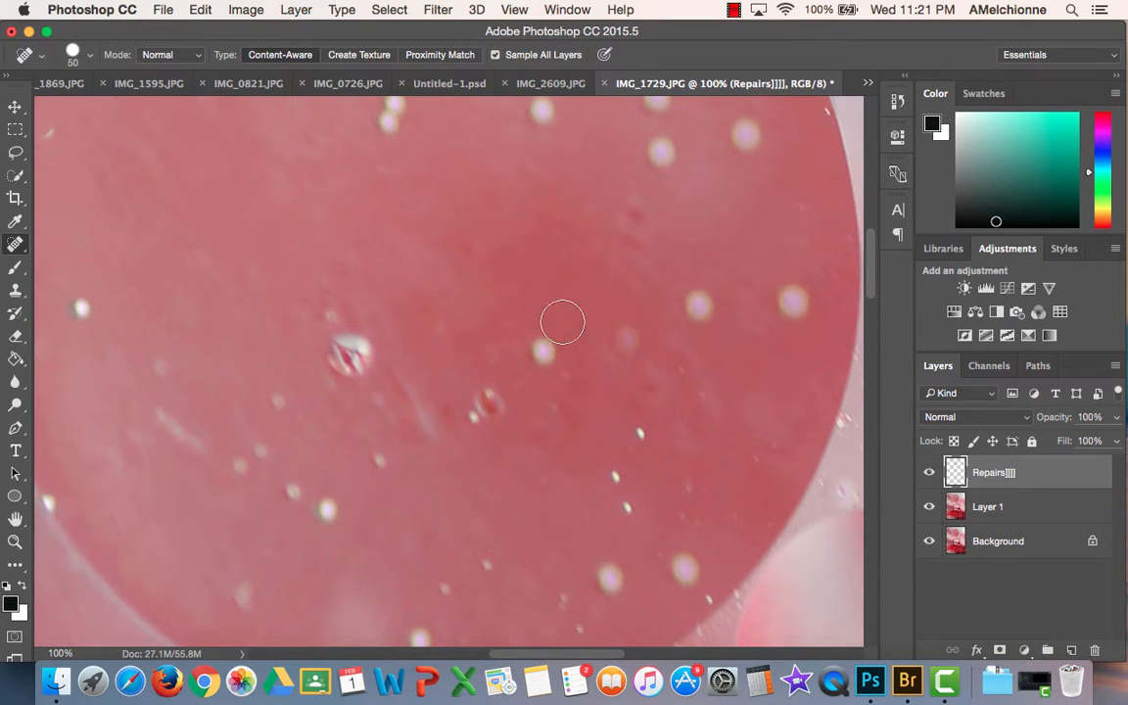
click(540, 348)
click(629, 339)
click(701, 303)
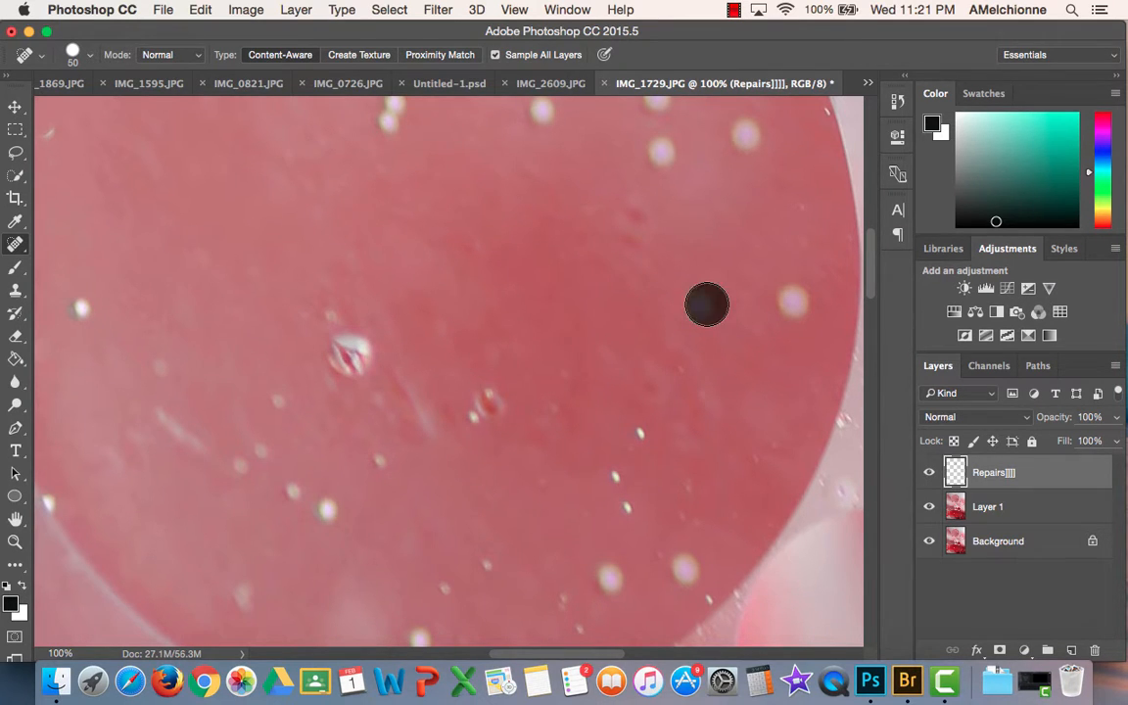
click(788, 305)
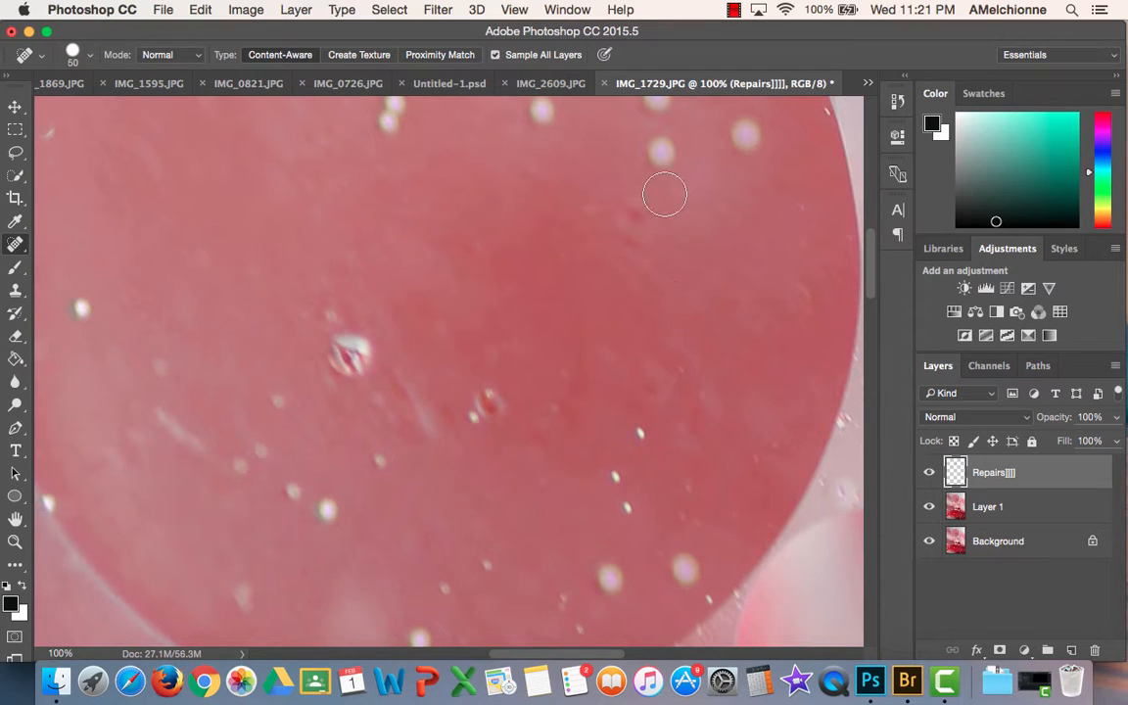
Heal the two pale spots in the large bubble's upper-right area and the two bigger droplet blemishes near its centre
click(660, 151)
click(741, 137)
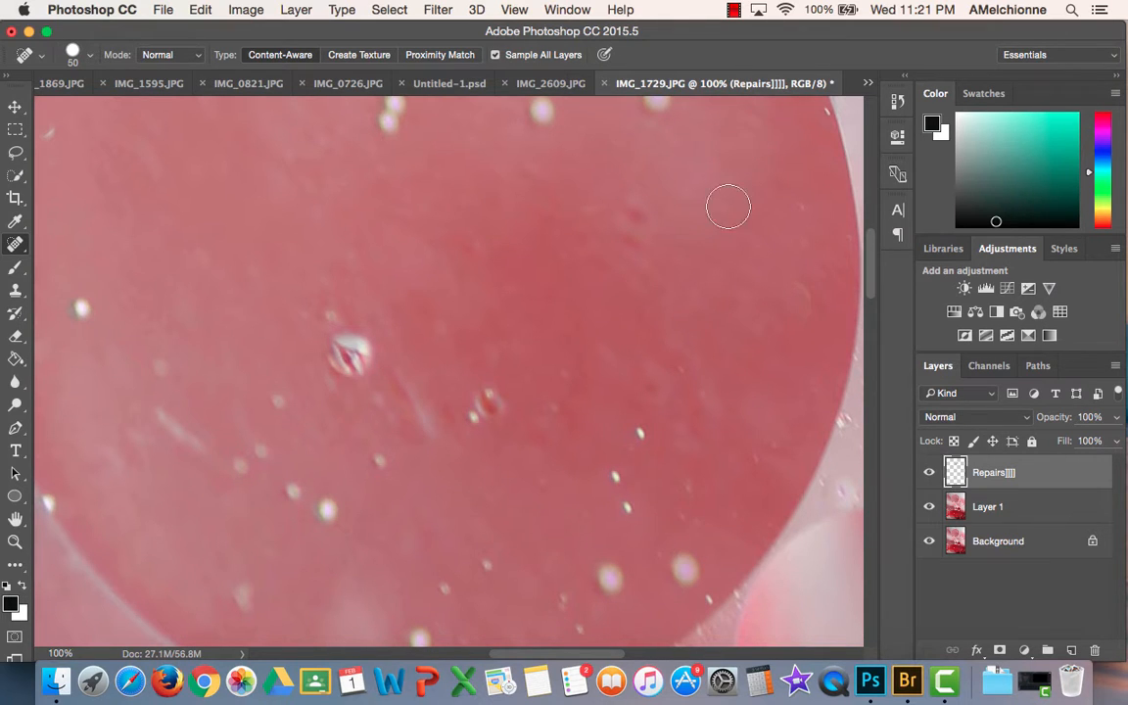
drag(683, 144, 709, 169)
click(347, 352)
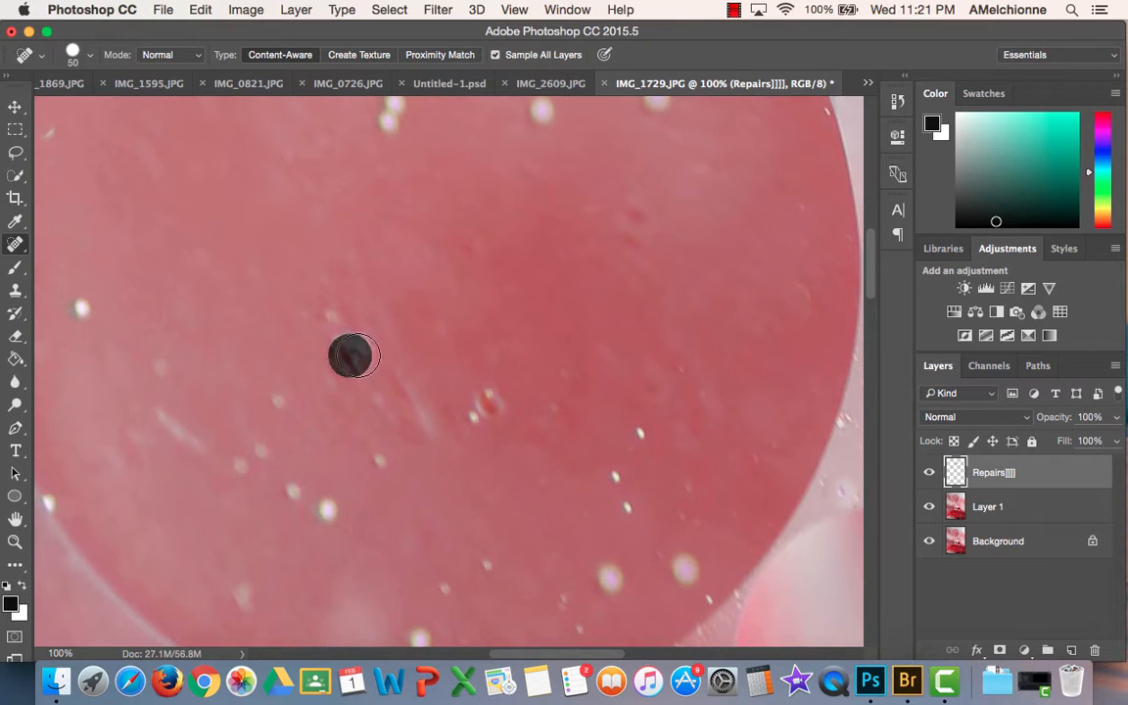
click(489, 402)
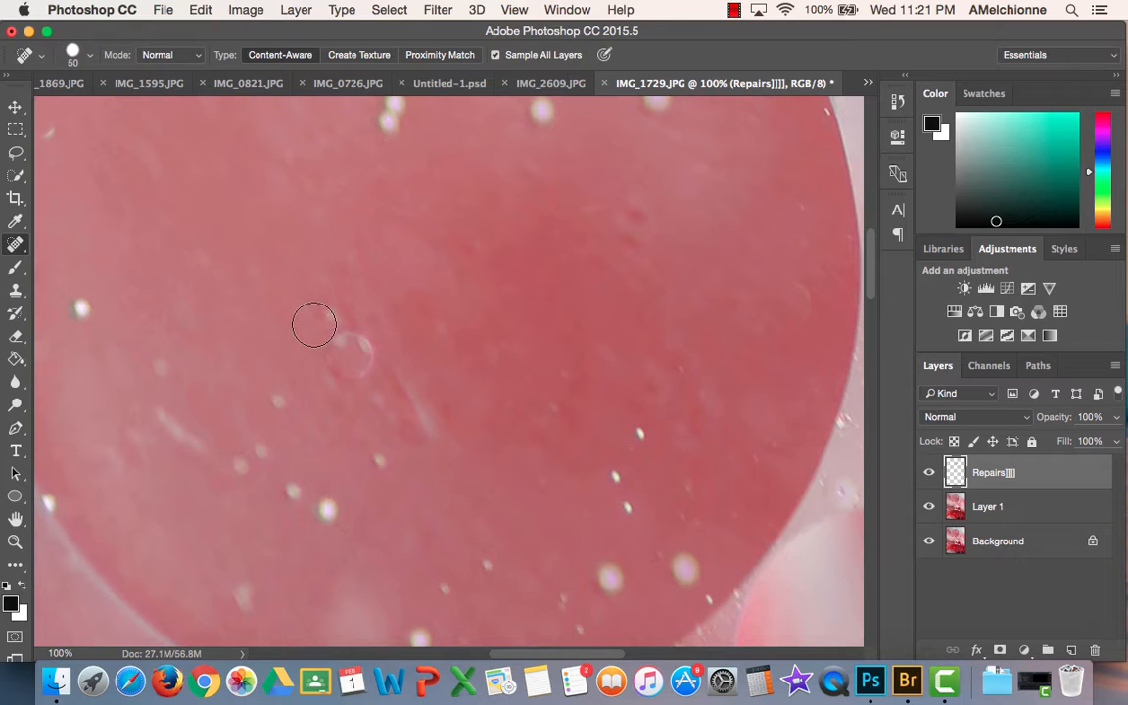
Heal the ring-shaped mark left of the large bubble's centre and the pale spots across its upper part
mouse_move(312, 322)
mouse_down()
mouse_move(378, 378)
mouse_move(357, 337)
mouse_up()
drag(385, 134, 390, 111)
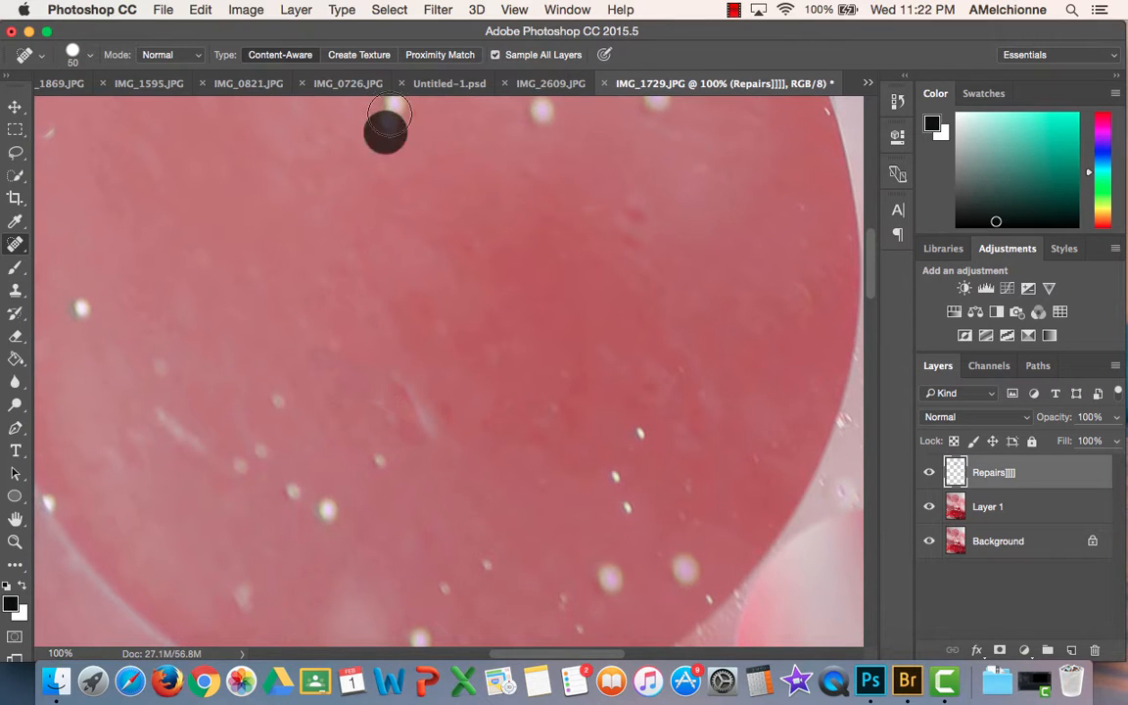
scroll(602, 215, up, 2)
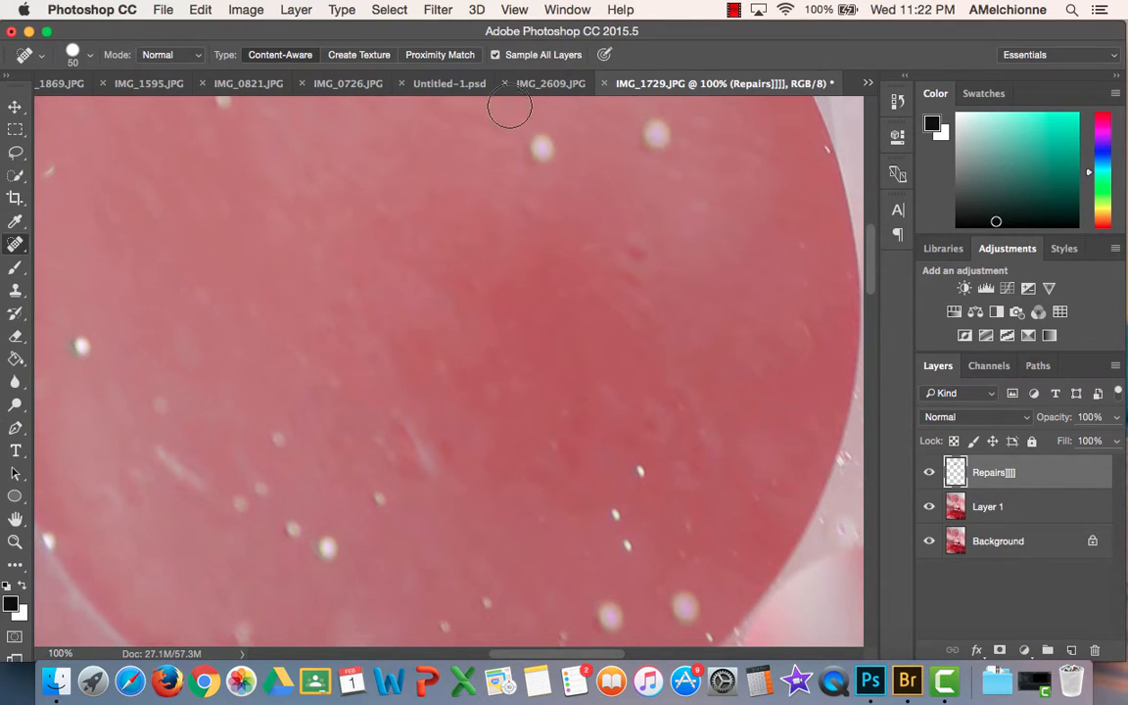
click(536, 142)
drag(642, 131, 669, 142)
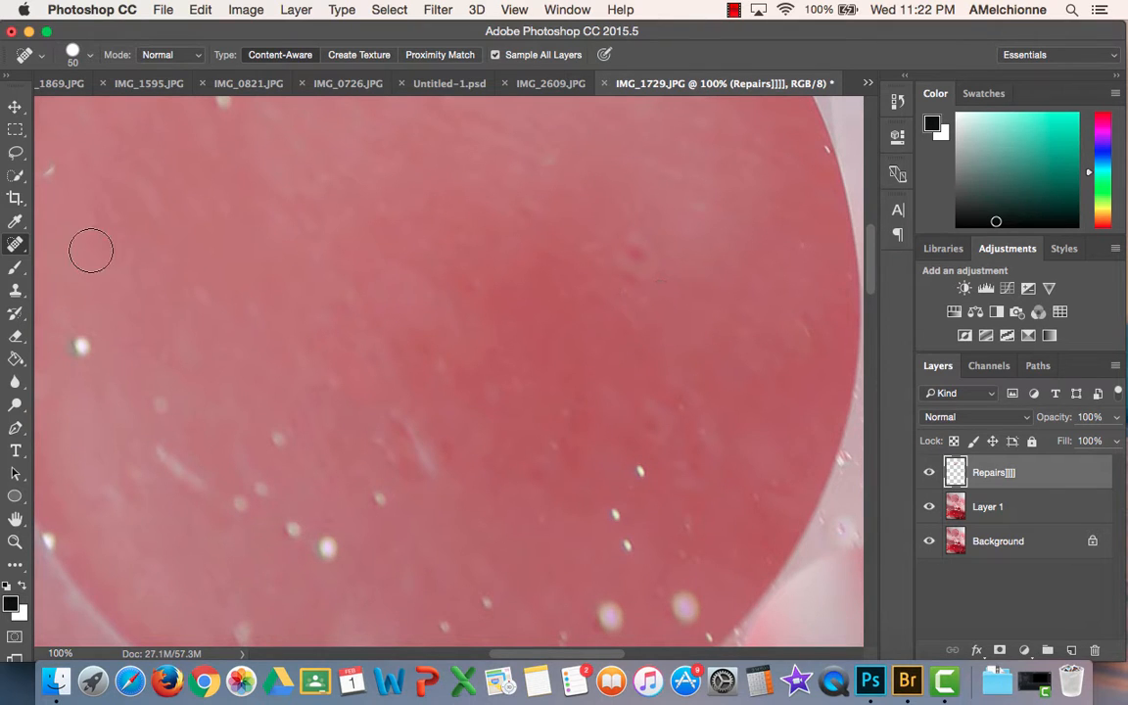
Try to remove the white speck near the large bubble's left edge with the Patch Tool on the Repairs layer
right_click(20, 247)
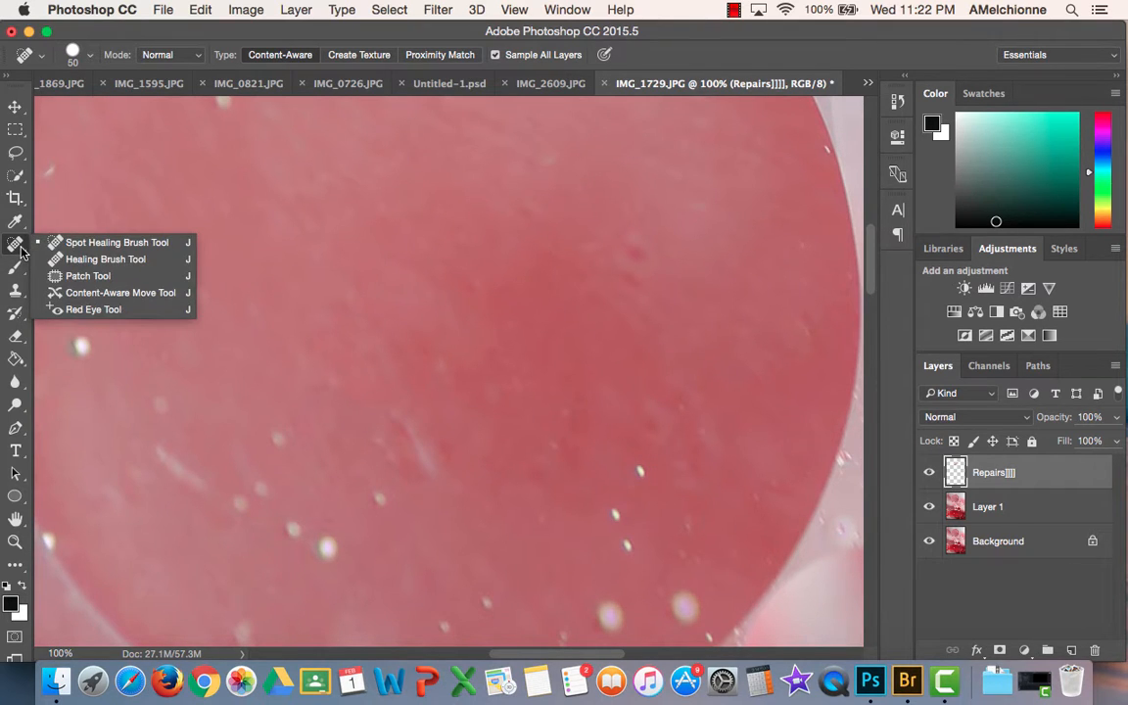
click(73, 277)
mouse_move(95, 326)
mouse_down()
mouse_move(80, 335)
mouse_move(102, 330)
mouse_move(106, 354)
mouse_move(163, 349)
mouse_up()
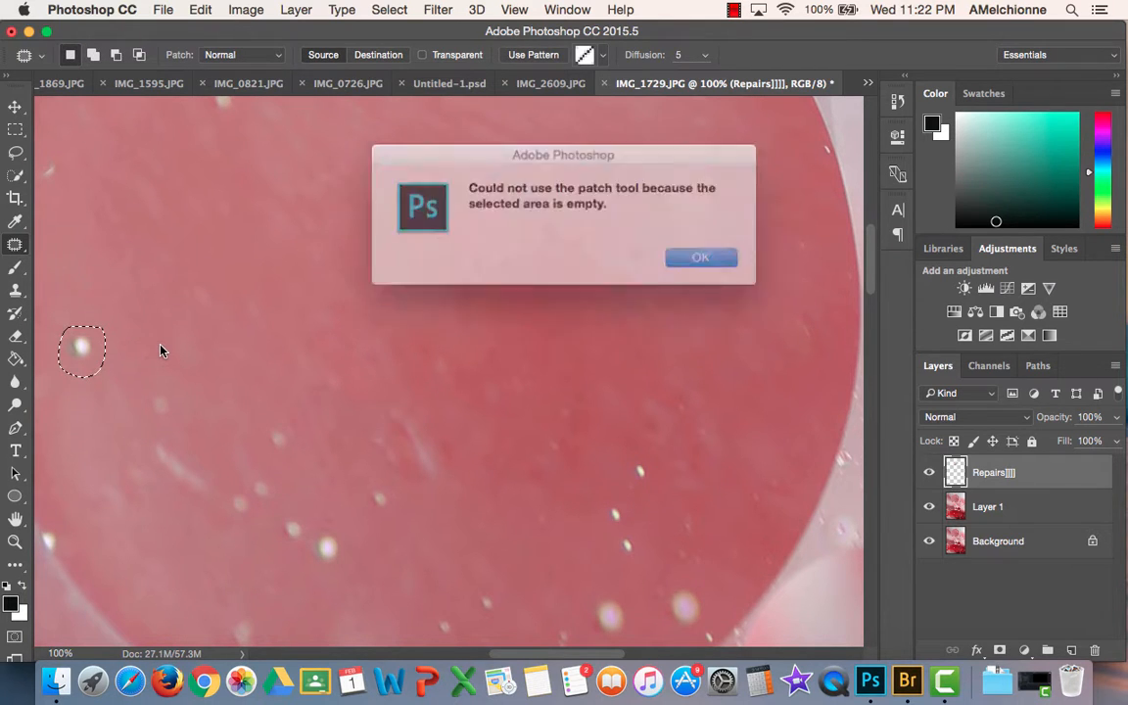
click(695, 256)
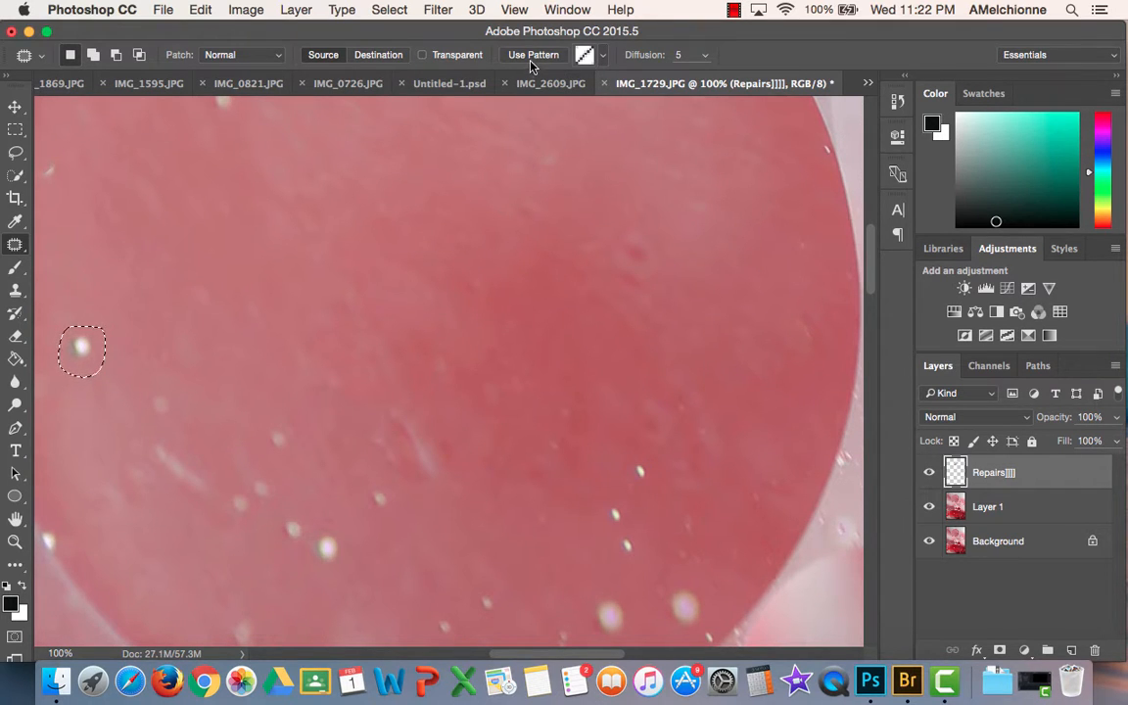
Leave the Patch Tool and clear the selection around the white speck near the large bubble's left edge
right_click(16, 245)
click(75, 239)
scroll(94, 300, up, 1)
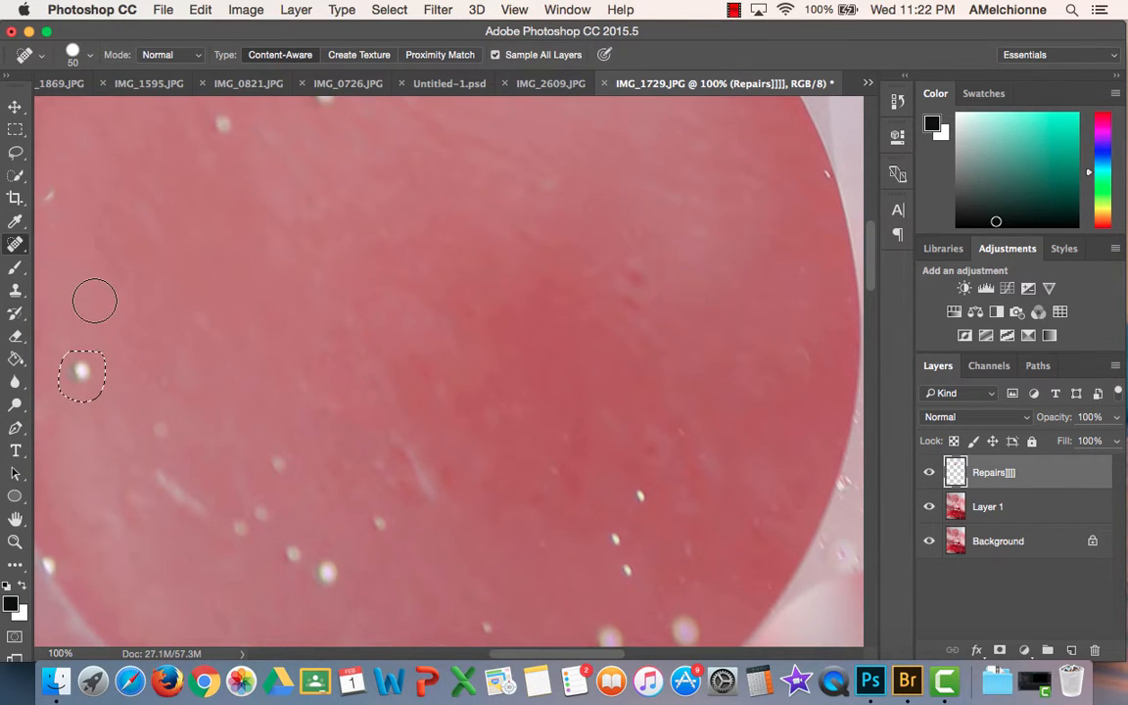
scroll(94, 300, down, 1)
click(16, 152)
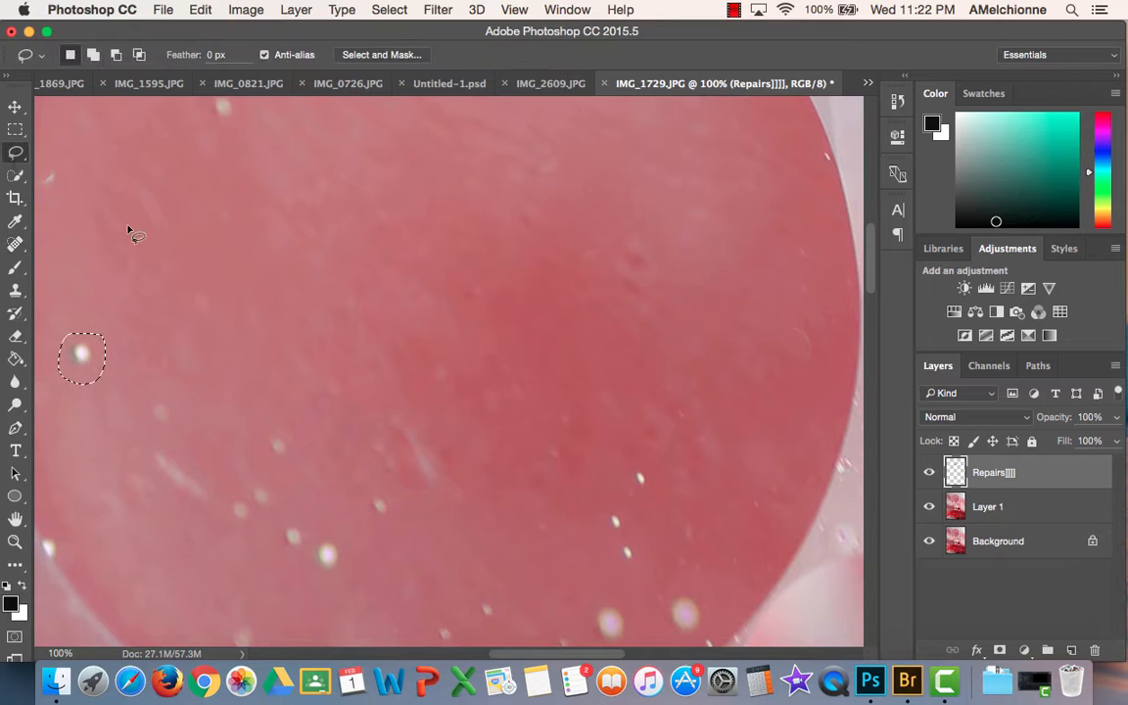
click(127, 231)
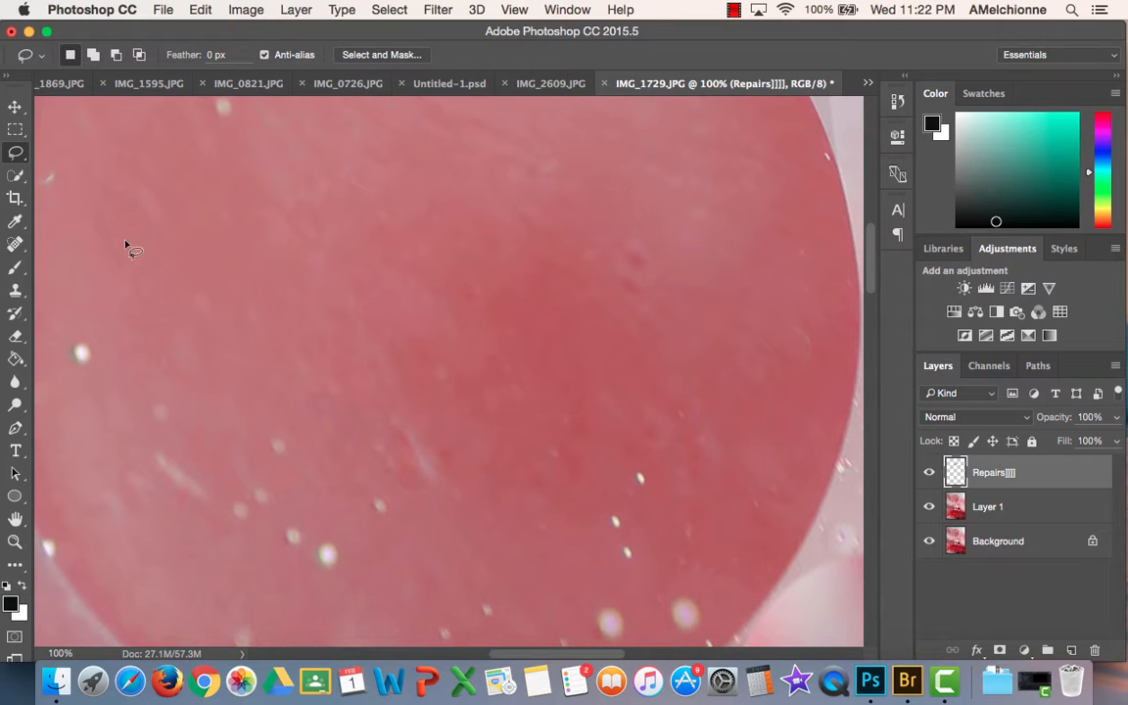
click(1065, 511)
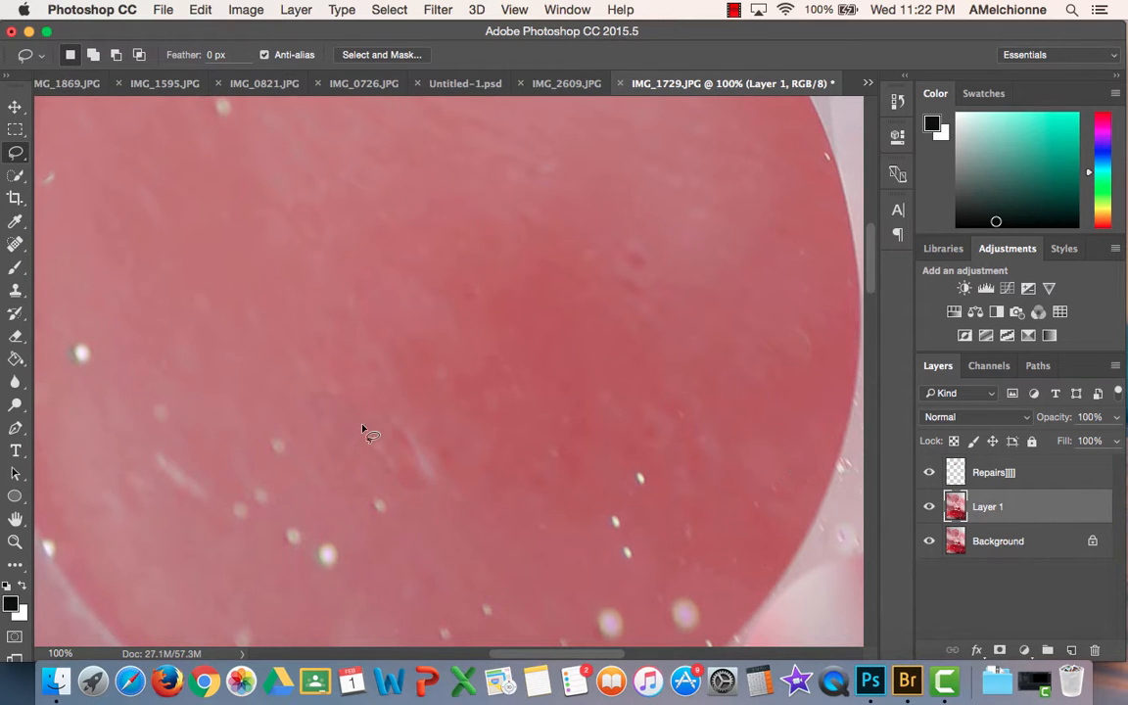
click(16, 174)
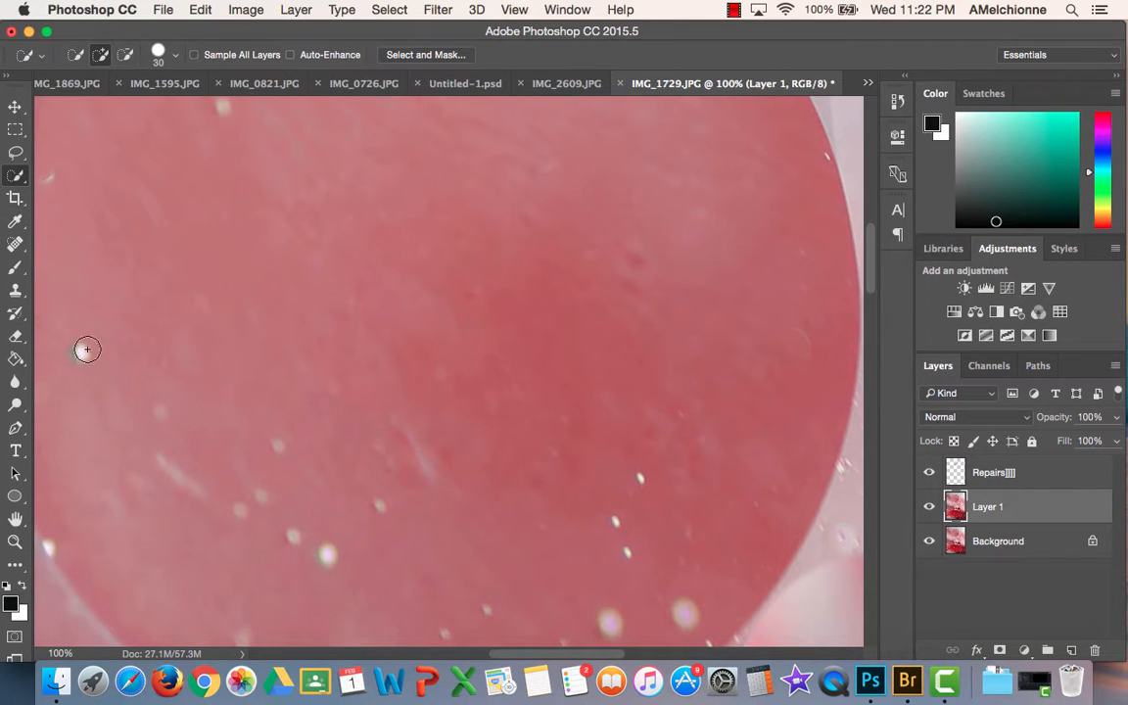
click(947, 472)
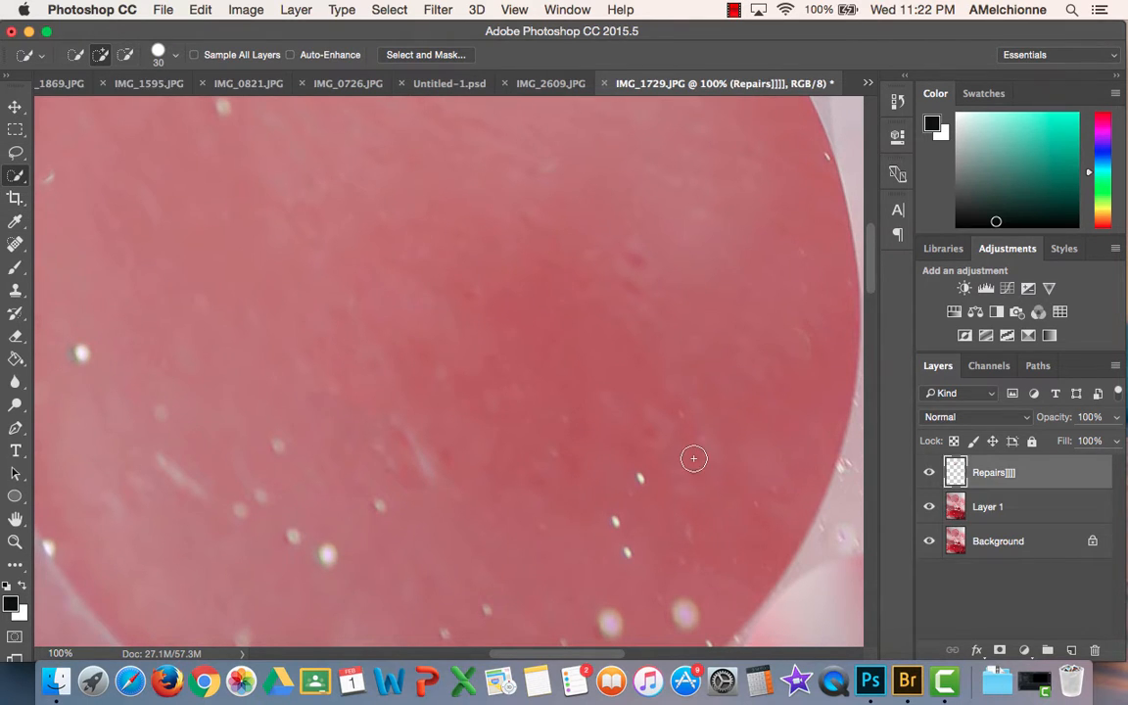
scroll(694, 458, down, 10)
scroll(693, 459, down, 10)
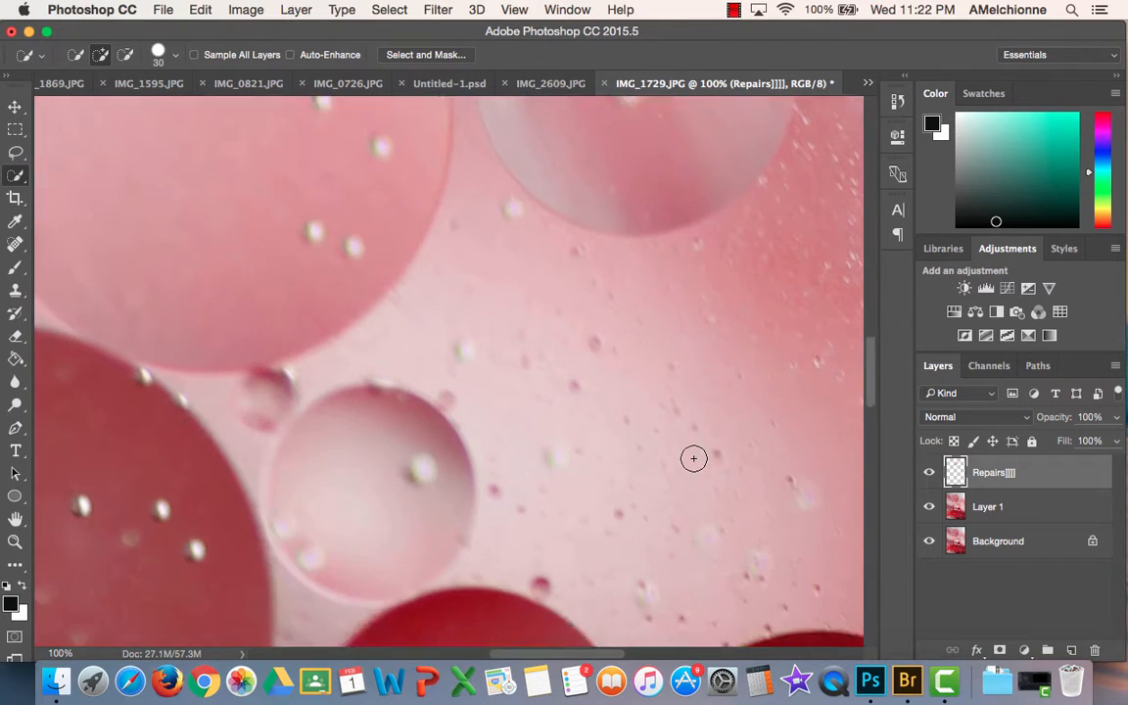
scroll(693, 459, down, 10)
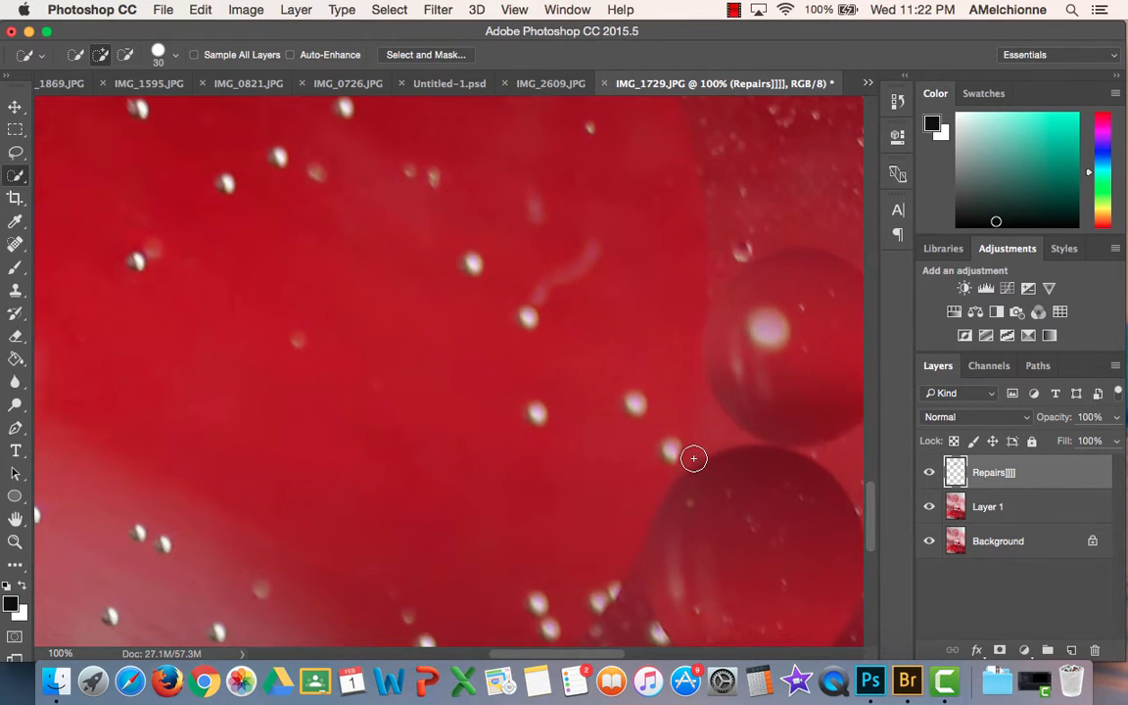
scroll(694, 459, up, 15)
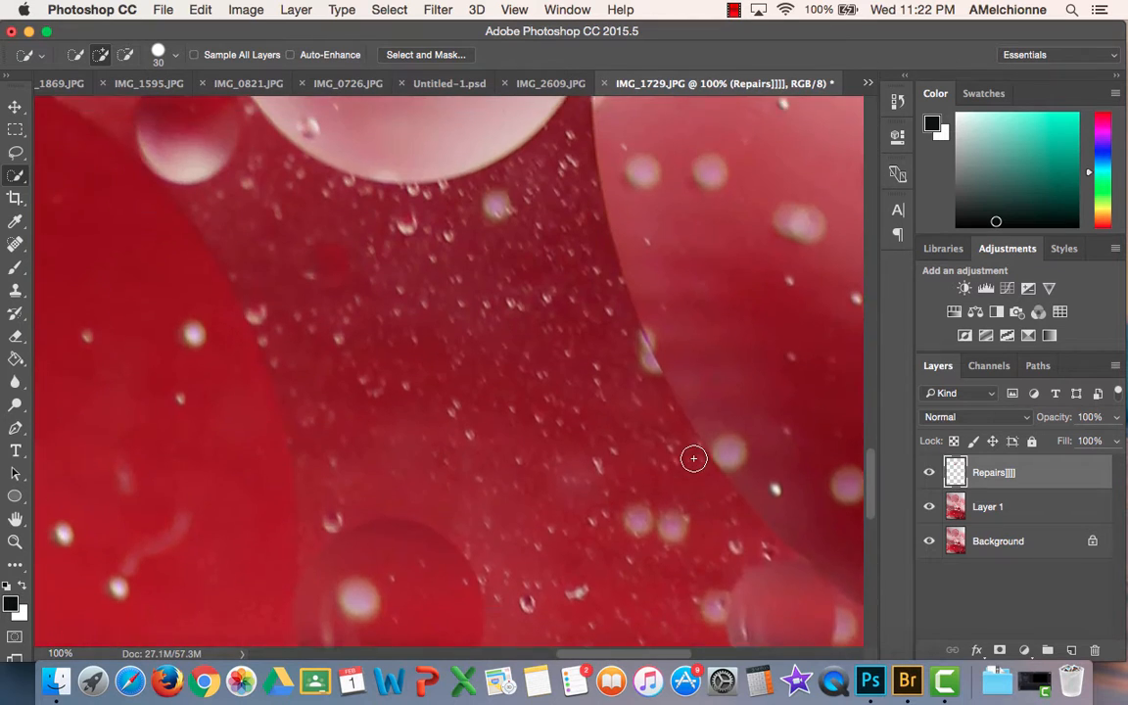
scroll(693, 459, left, 5)
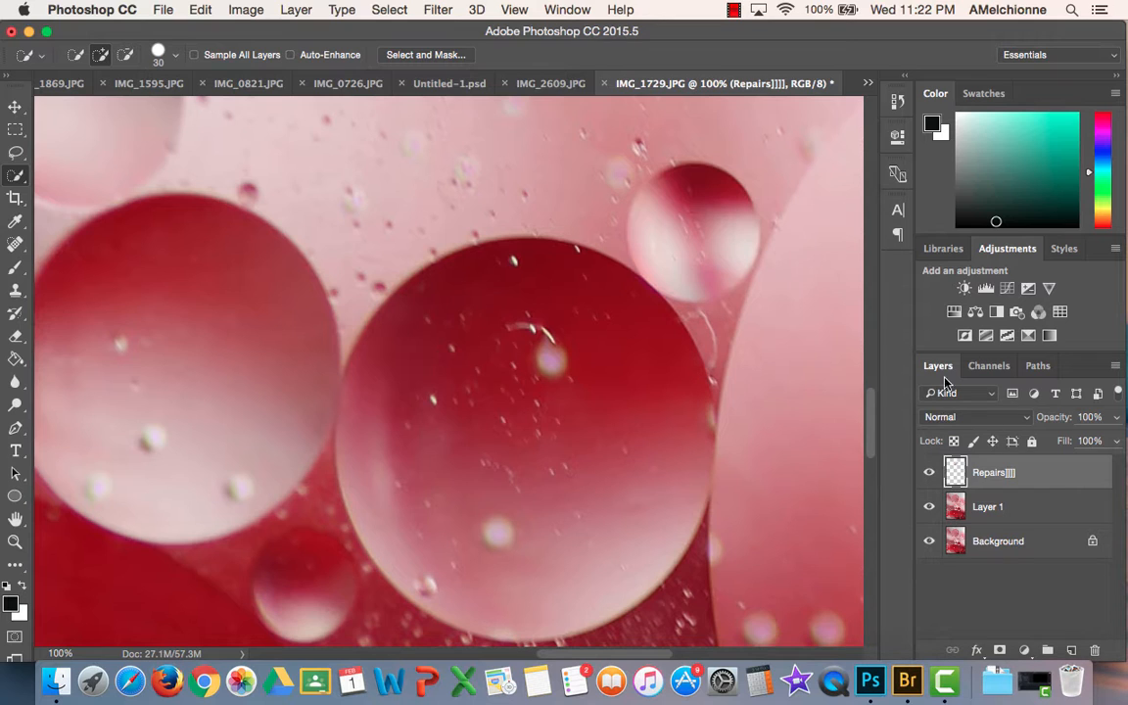
Correct the top layer's name to Repairs by removing the stray brackets
double_click(1009, 472)
click(1014, 472)
key(BackSpace)
key(BackSpace)
key(BackSpace)
key(Return)
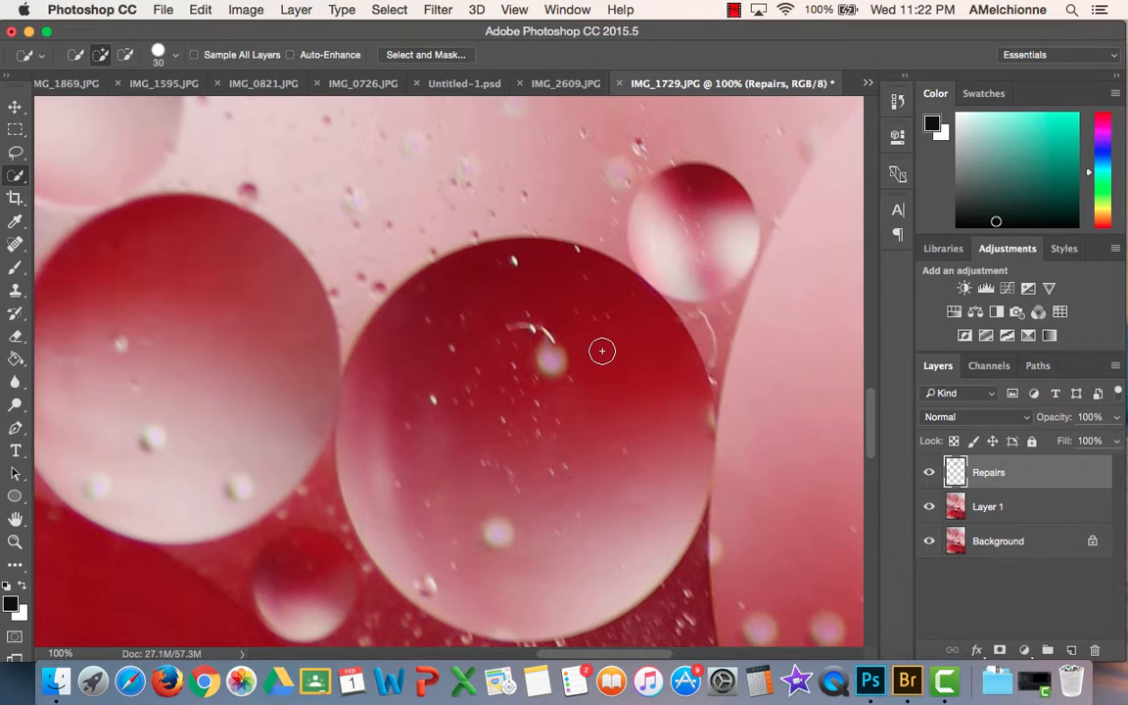
Fit the whole image on screen and toggle the Repairs layer's visibility to compare the photo before and after healing
key(super+minus)
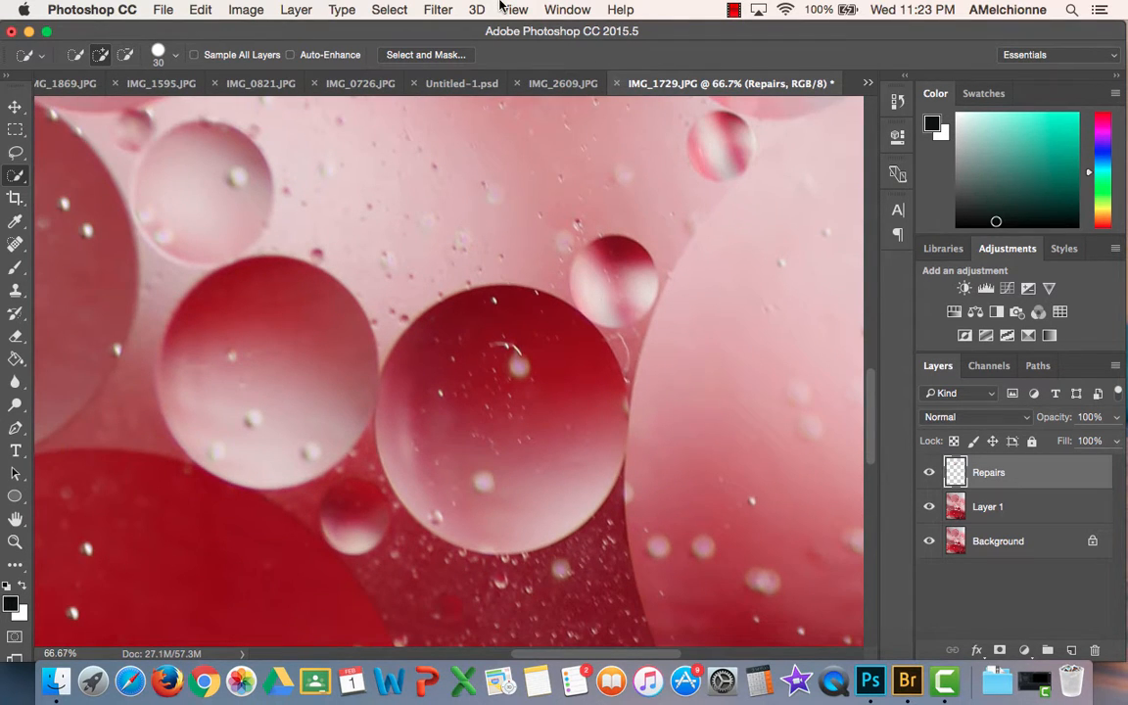
key(super+0)
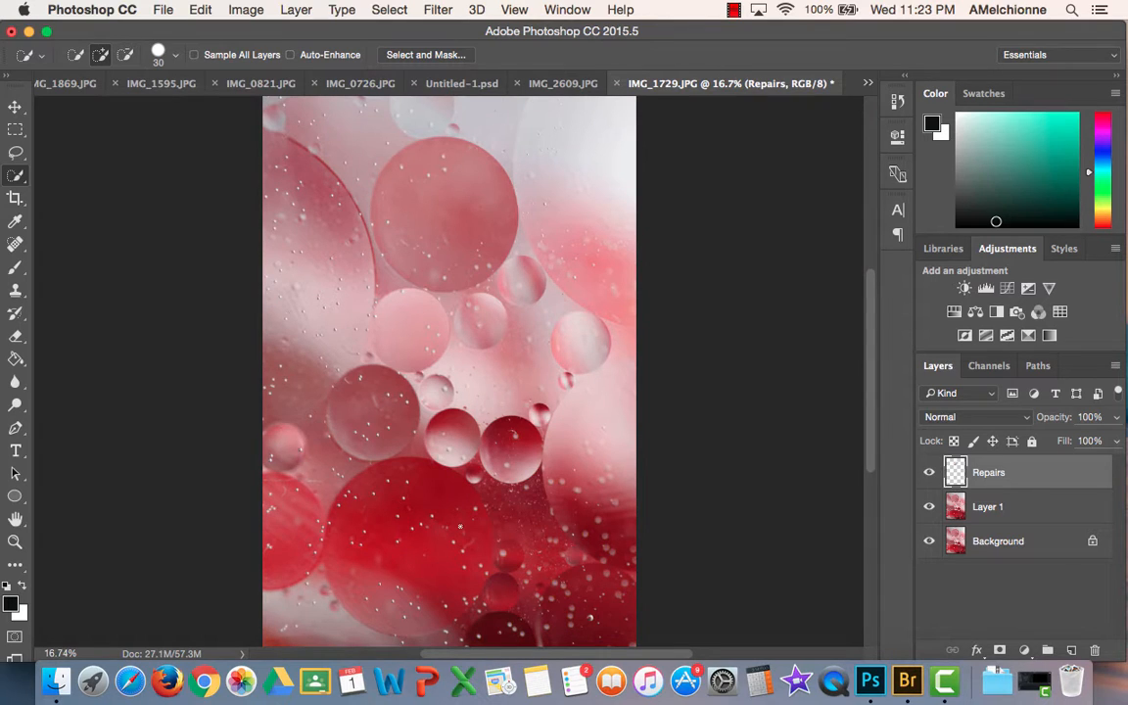
click(929, 473)
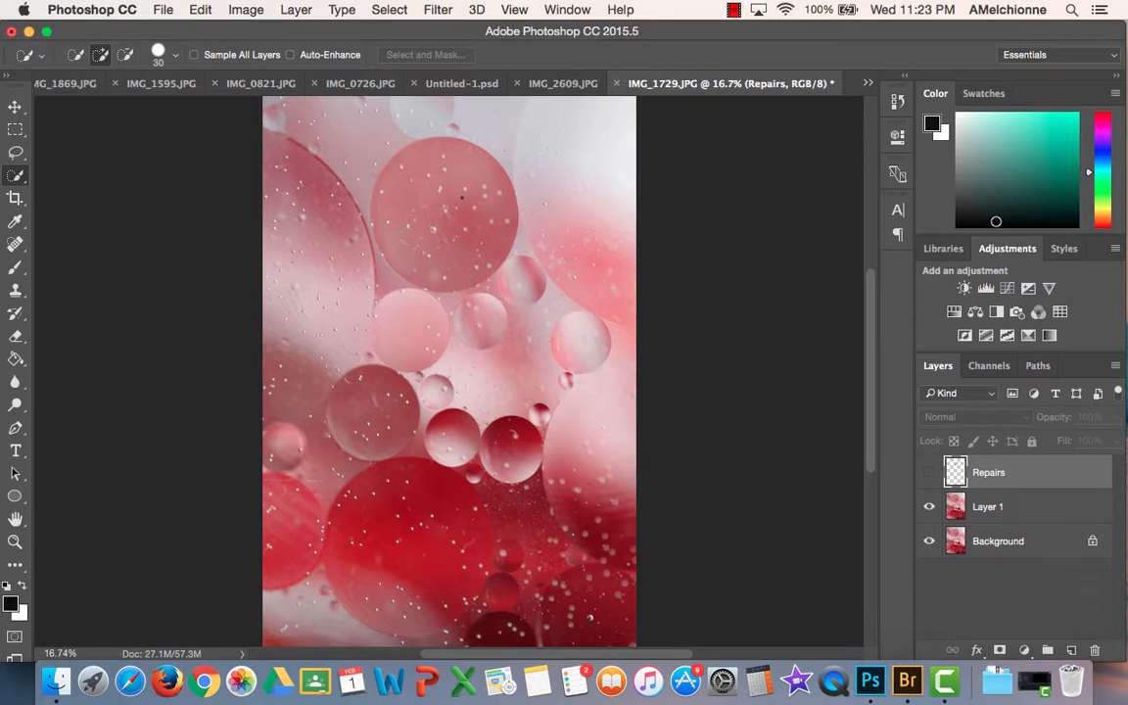
click(929, 473)
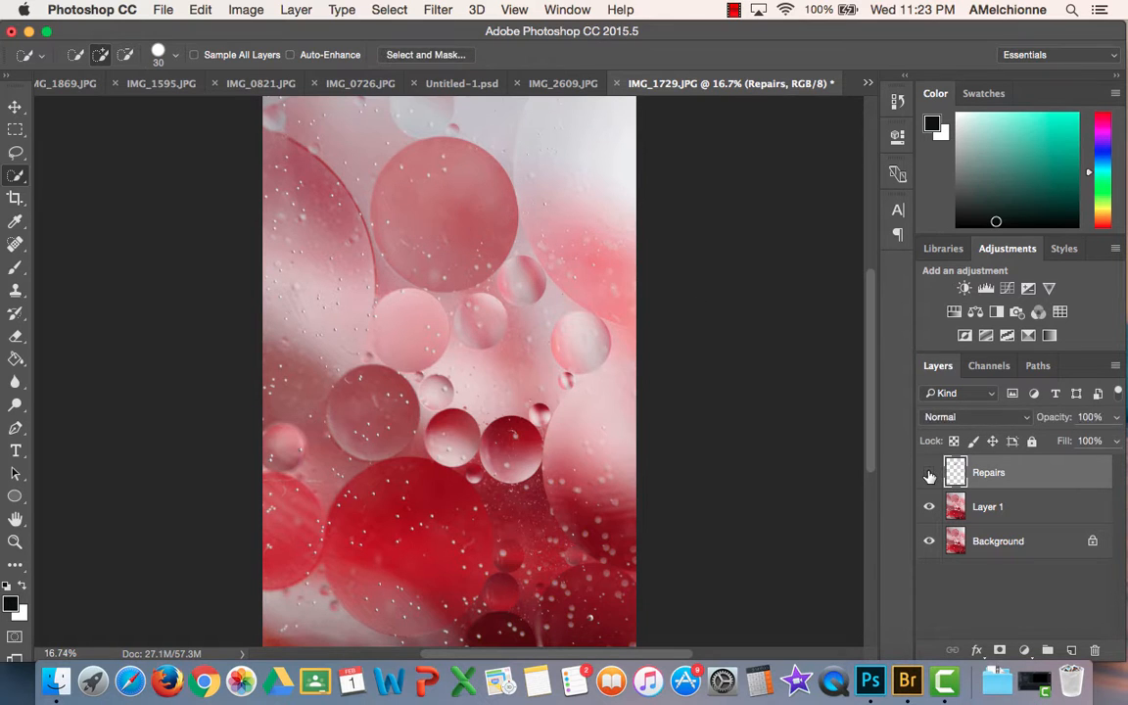
click(929, 475)
click(930, 475)
Add a Levels adjustment layer above Repairs with input levels of 24 for shadows, 0.78 for midtones and 219 for highlights
click(1025, 651)
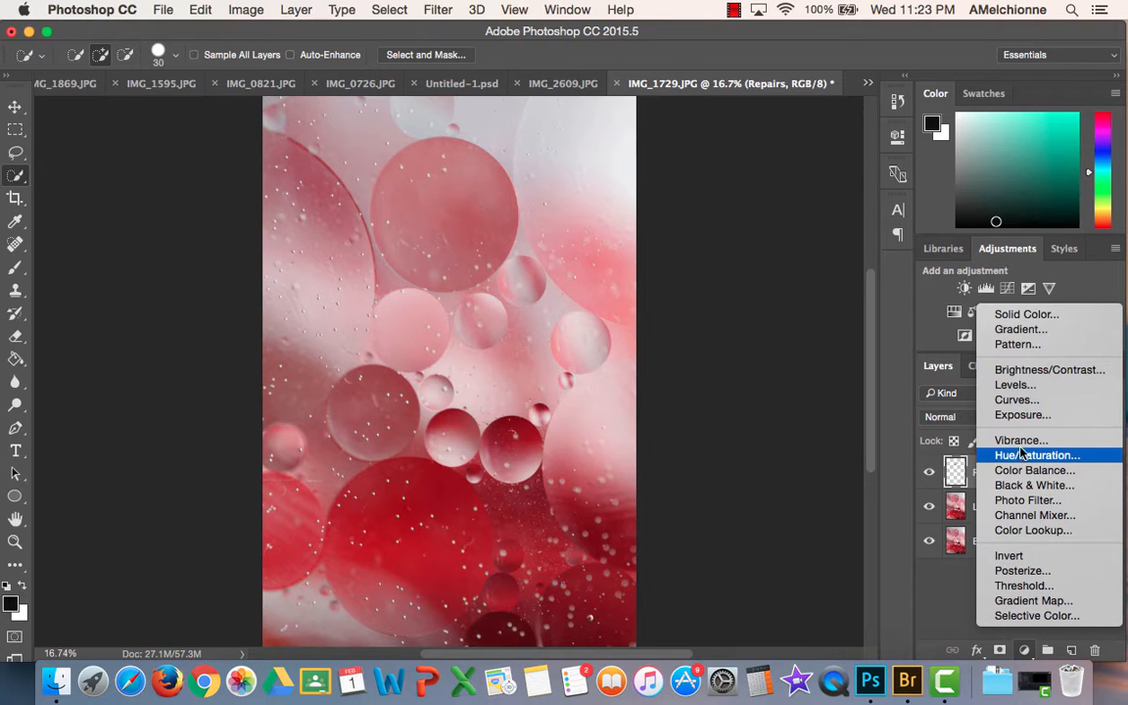
click(941, 572)
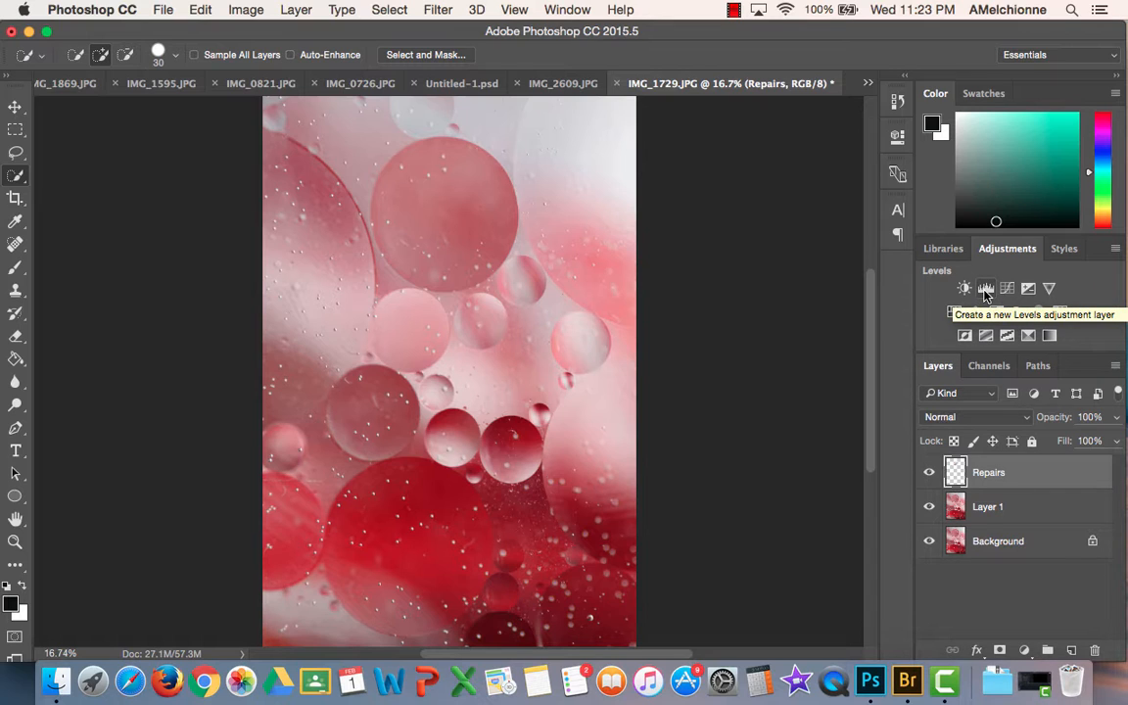
click(986, 290)
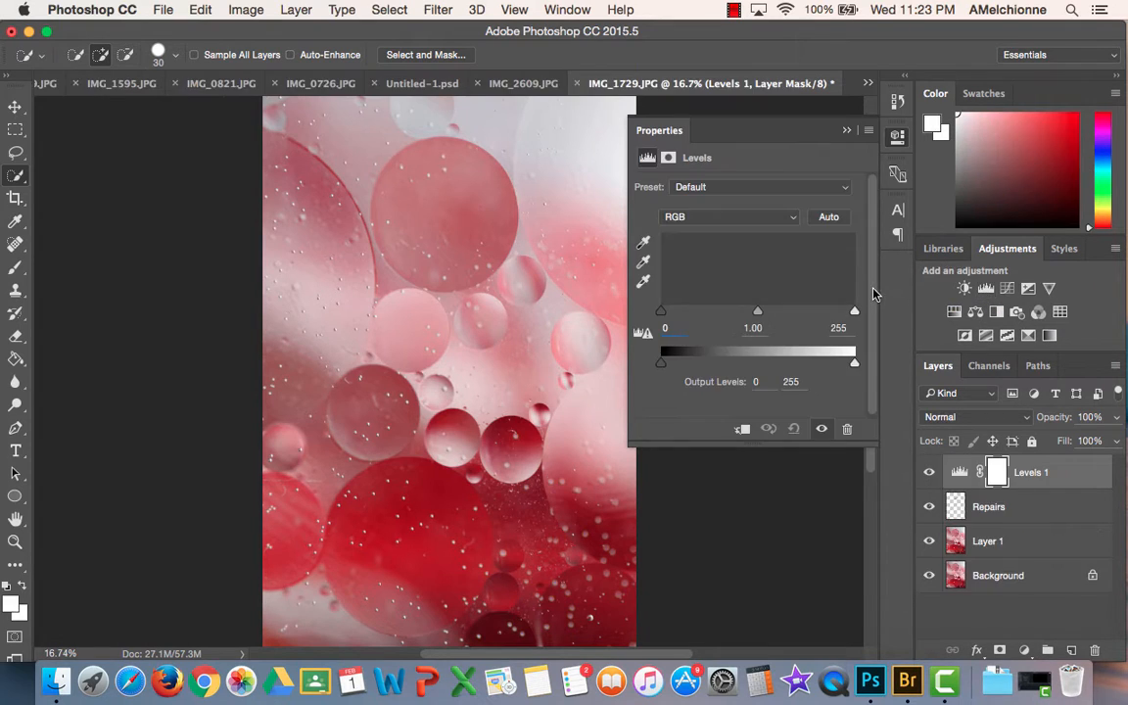
drag(662, 318, 679, 319)
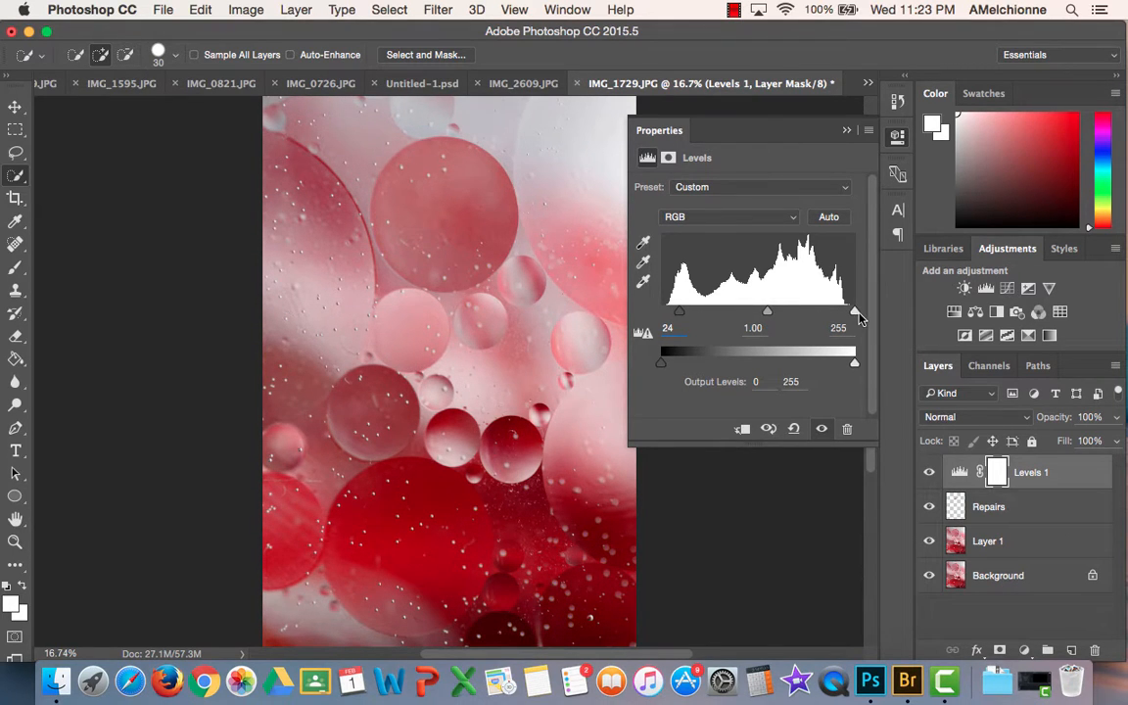
drag(857, 313, 828, 312)
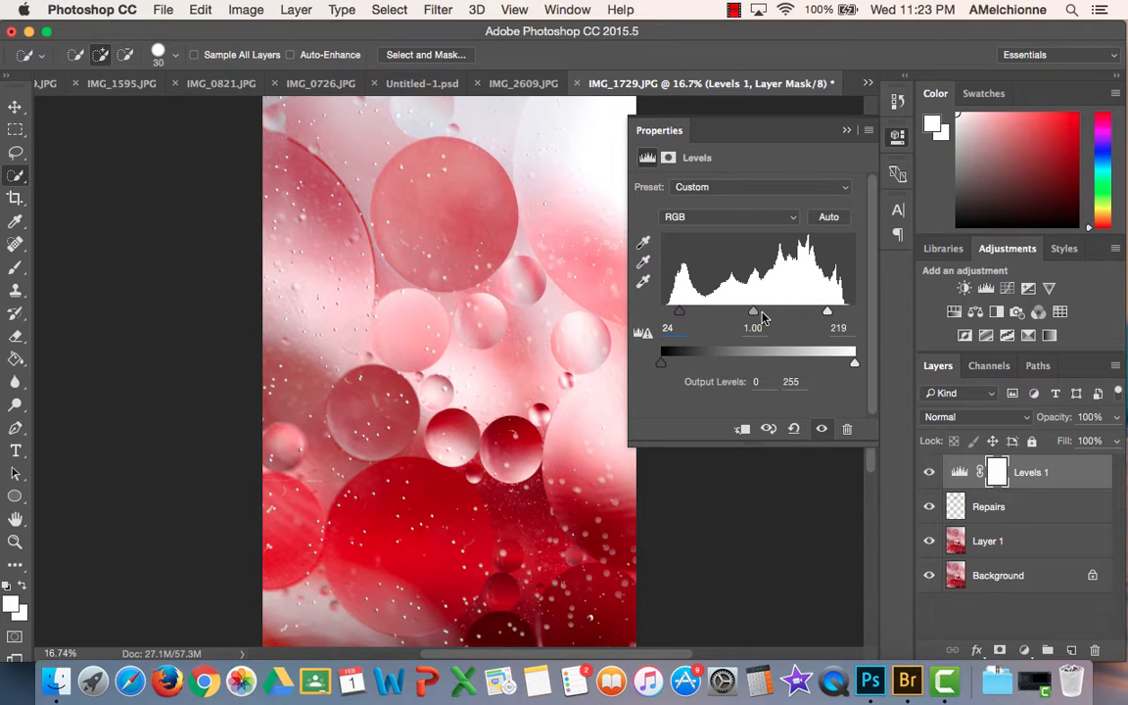
mouse_move(753, 318)
mouse_down()
mouse_move(737, 319)
mouse_move(768, 322)
mouse_up()
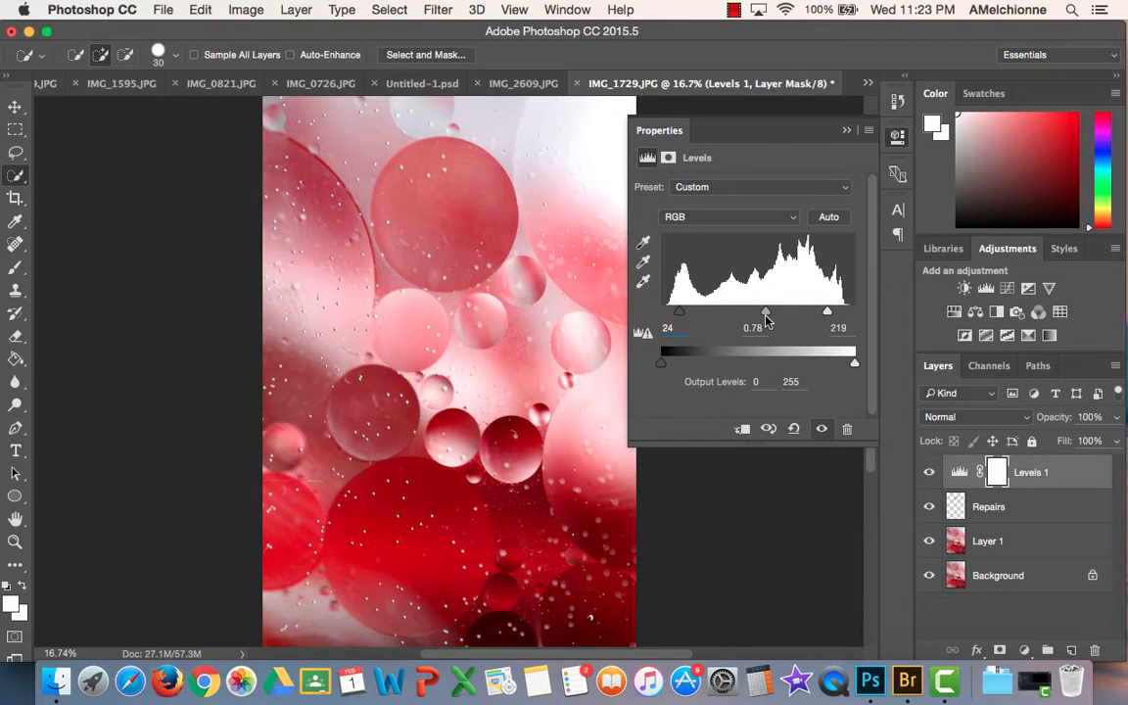
click(847, 131)
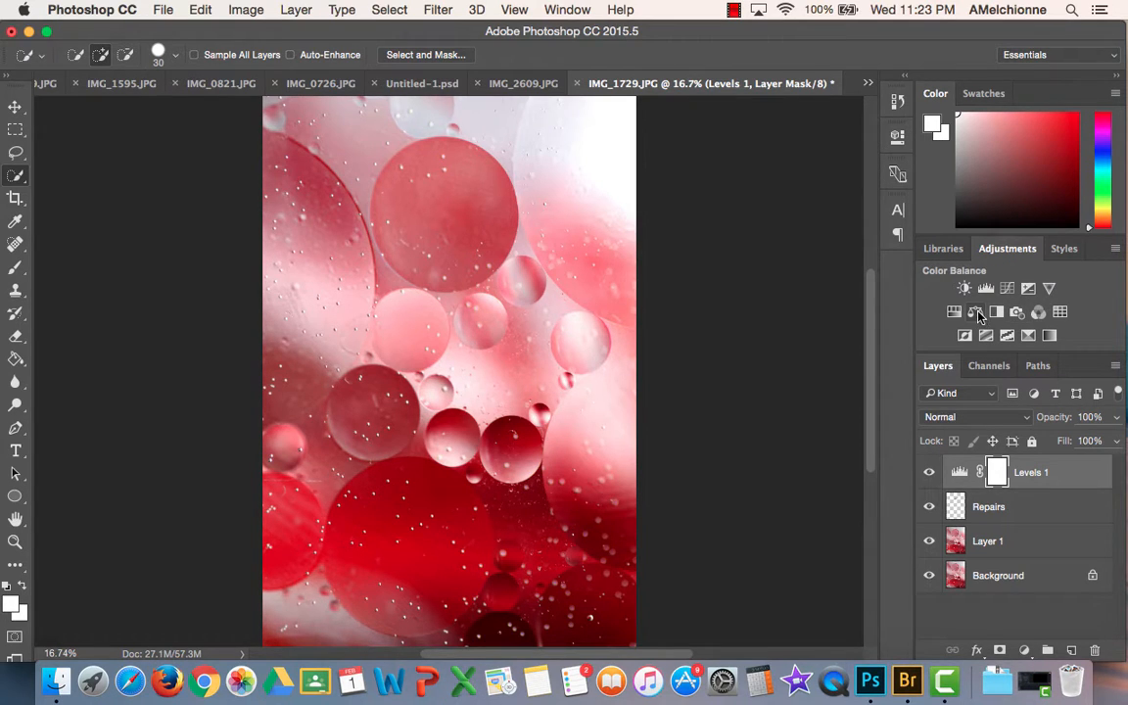
Add a Color Balance adjustment layer with the midtones at -5 for Magenta–Green and +89 for Yellow–Blue
click(976, 312)
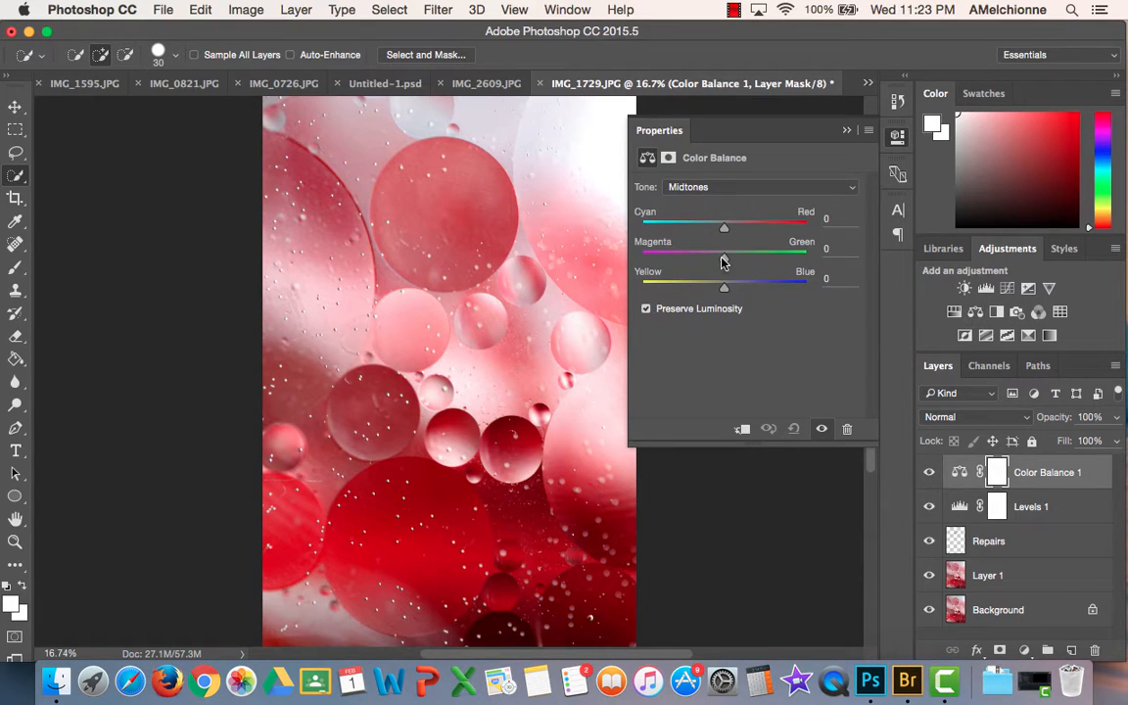
drag(723, 262, 818, 298)
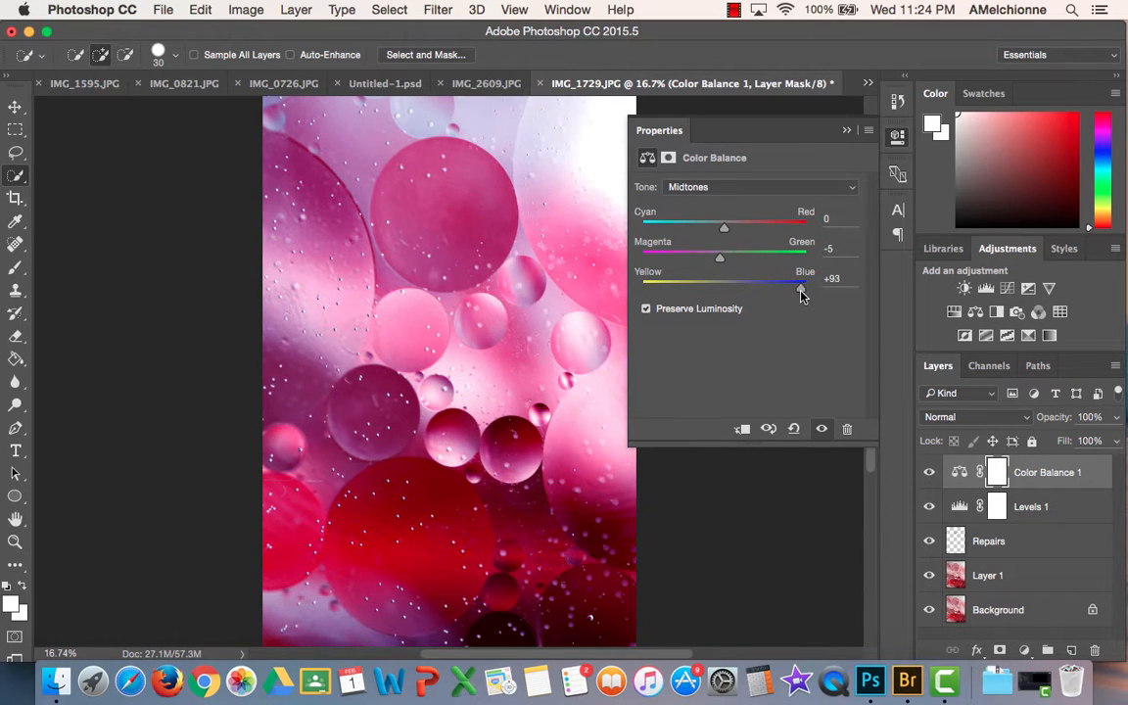
click(847, 129)
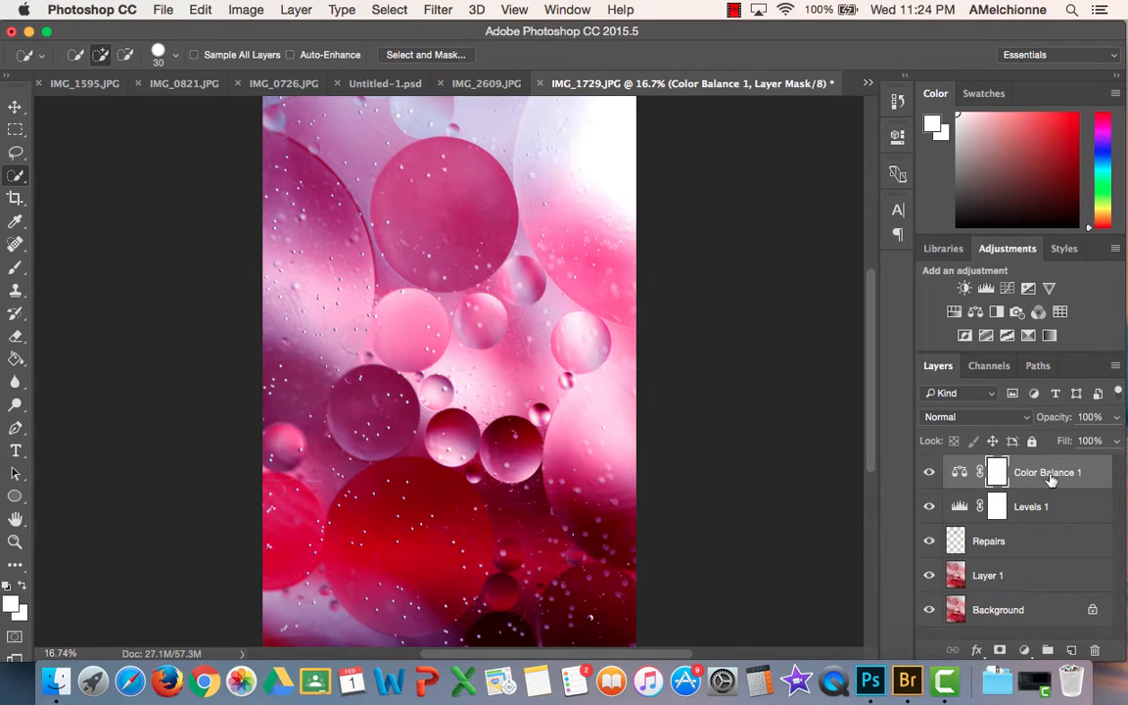
Try a Black & White adjustment layer above the Color Balance layer and delete it
click(997, 313)
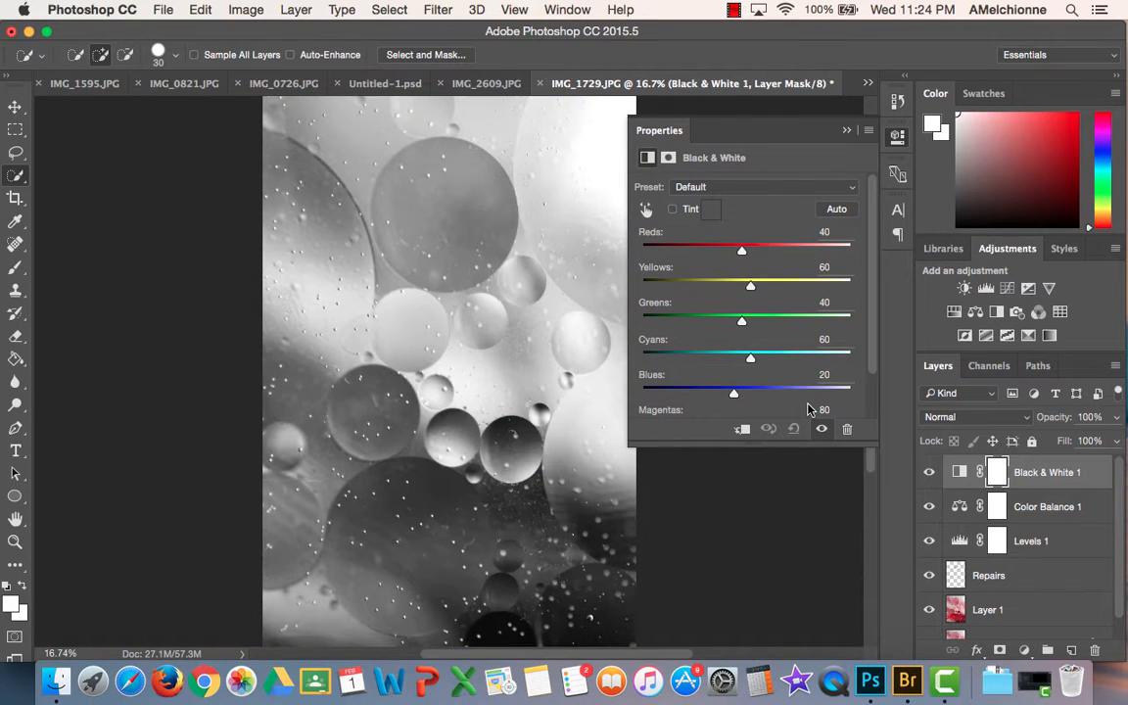
click(847, 427)
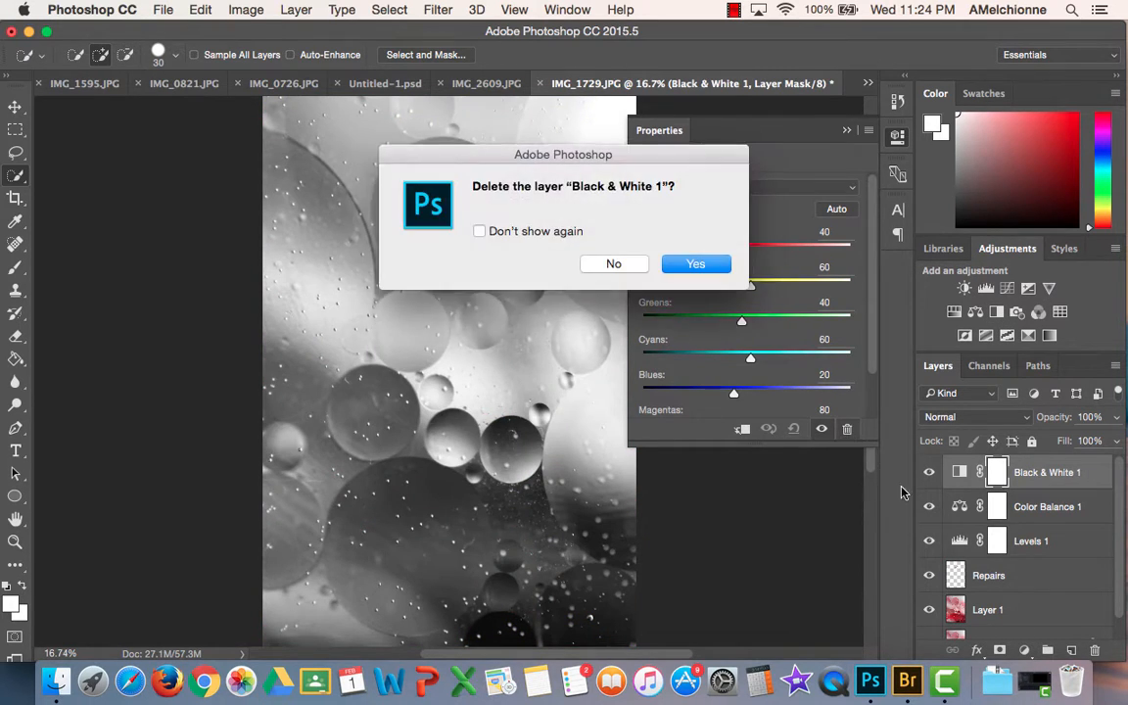
click(695, 264)
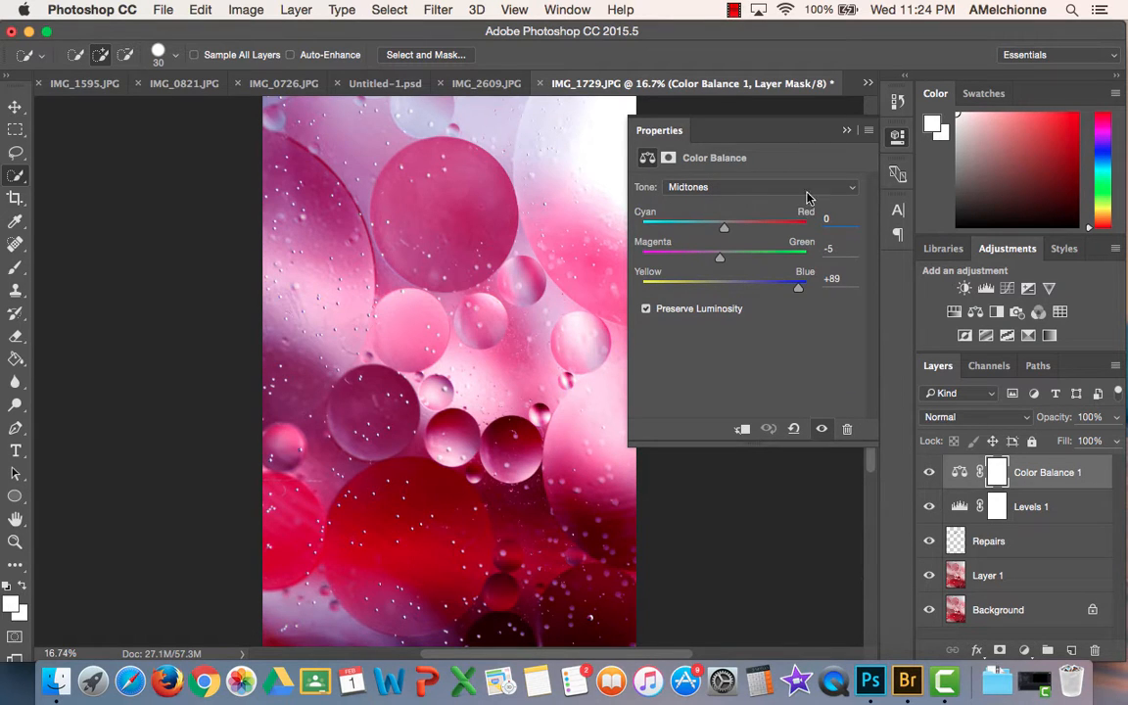
click(848, 131)
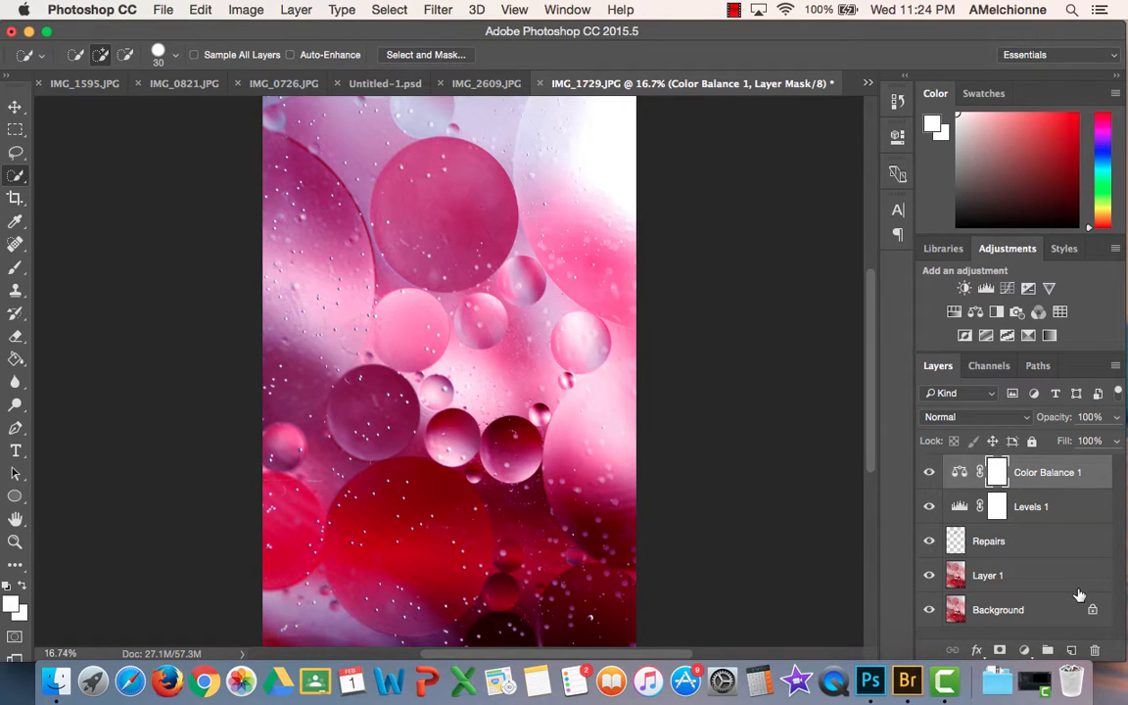
Duplicate the Repairs and Layer 1 layers together and merge the two duplicates into one layer
click(1011, 551)
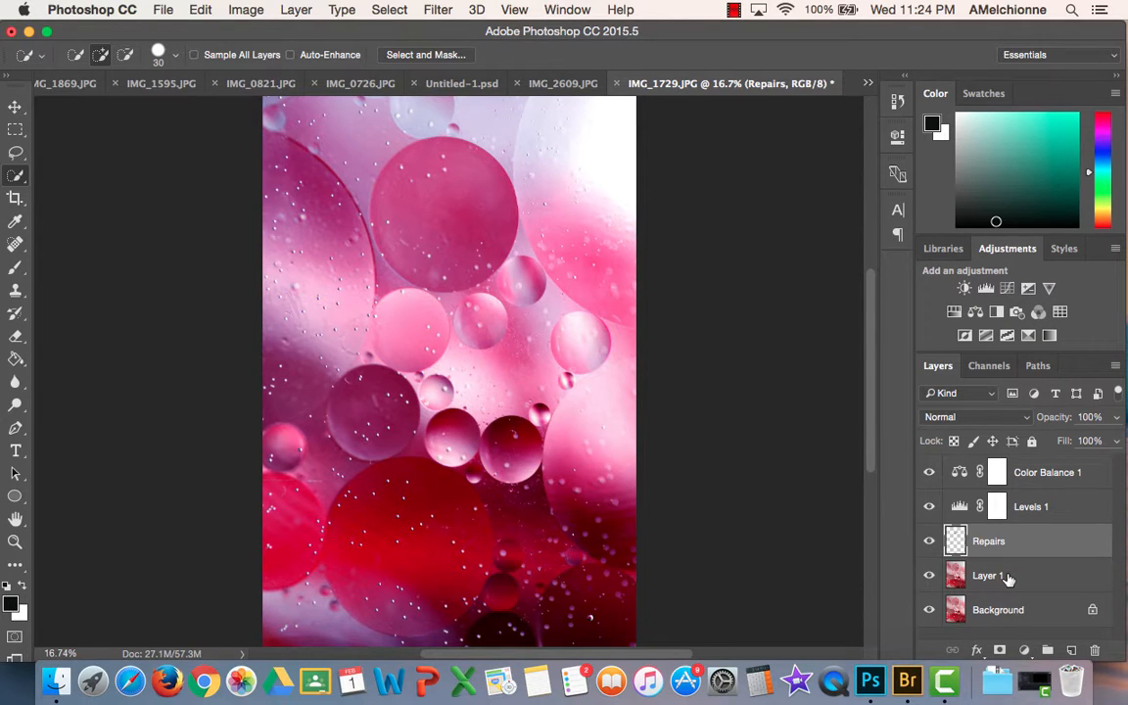
shift+click(1008, 578)
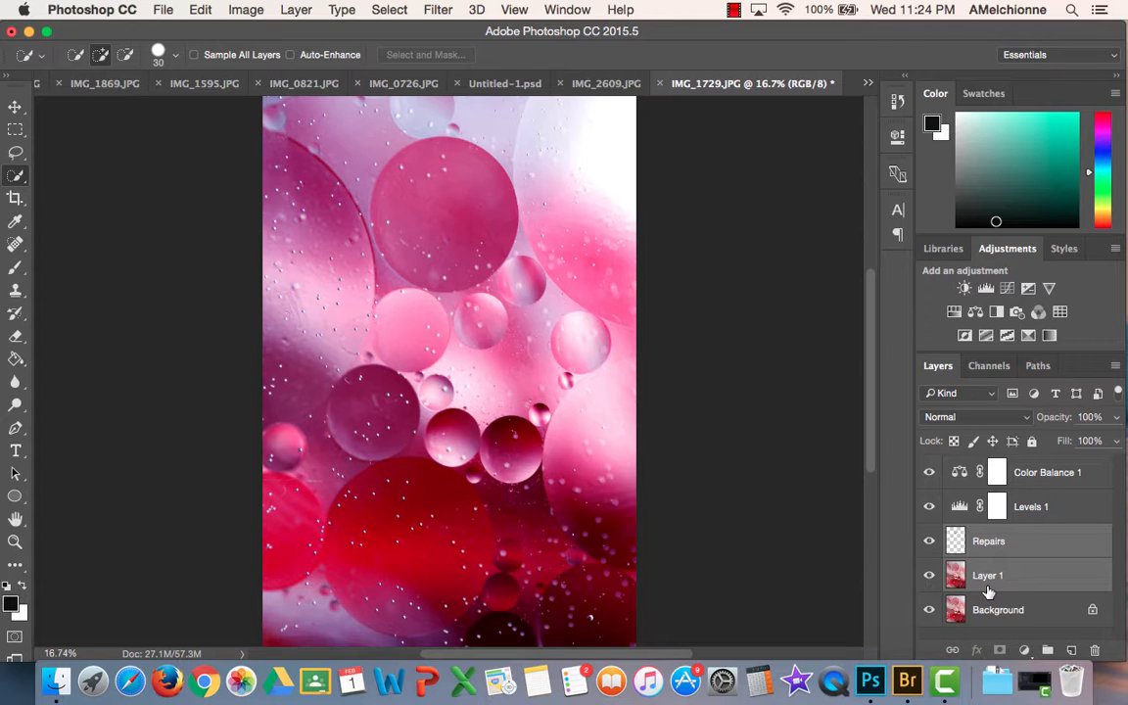
key(super+j)
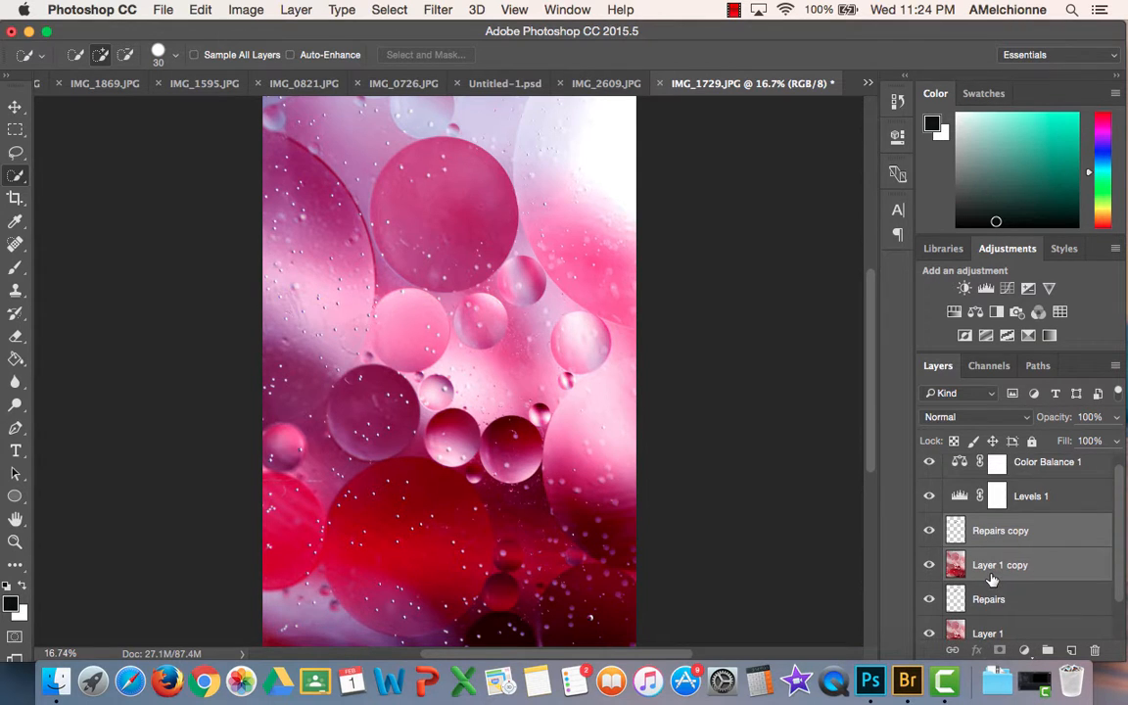
key(super+e)
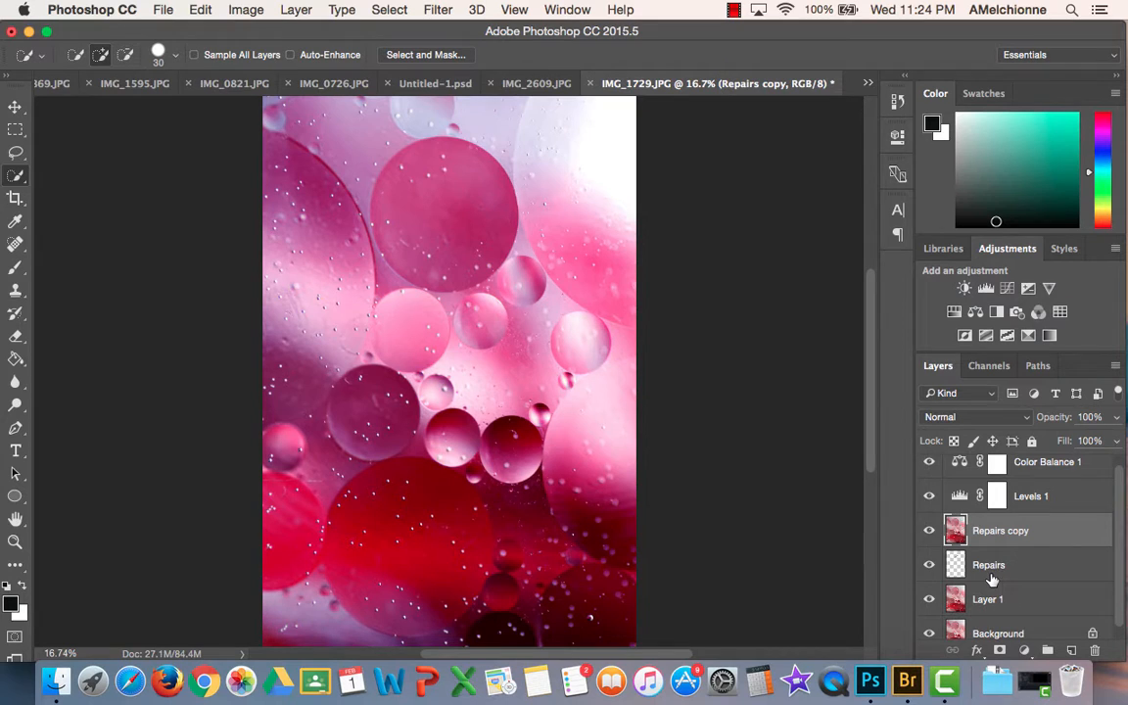
Hide the original Repairs, Layer 1 and Background layers and toggle the merged Repairs copy layer's visibility to check it
click(927, 600)
click(927, 634)
click(928, 529)
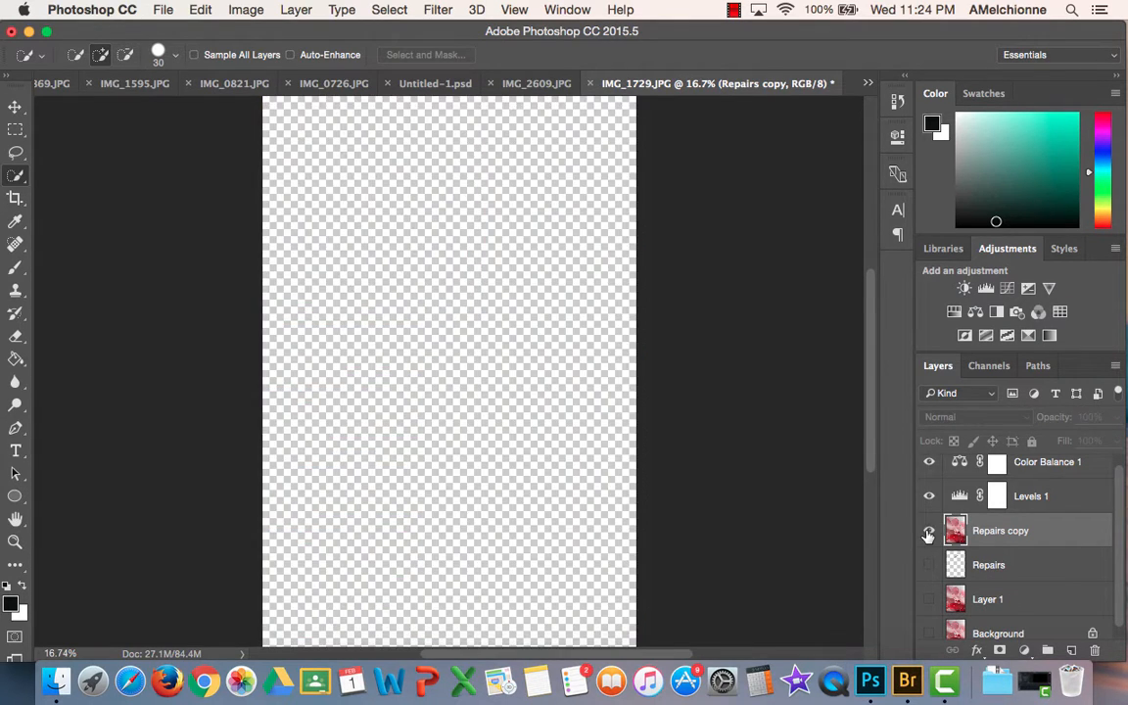
click(928, 529)
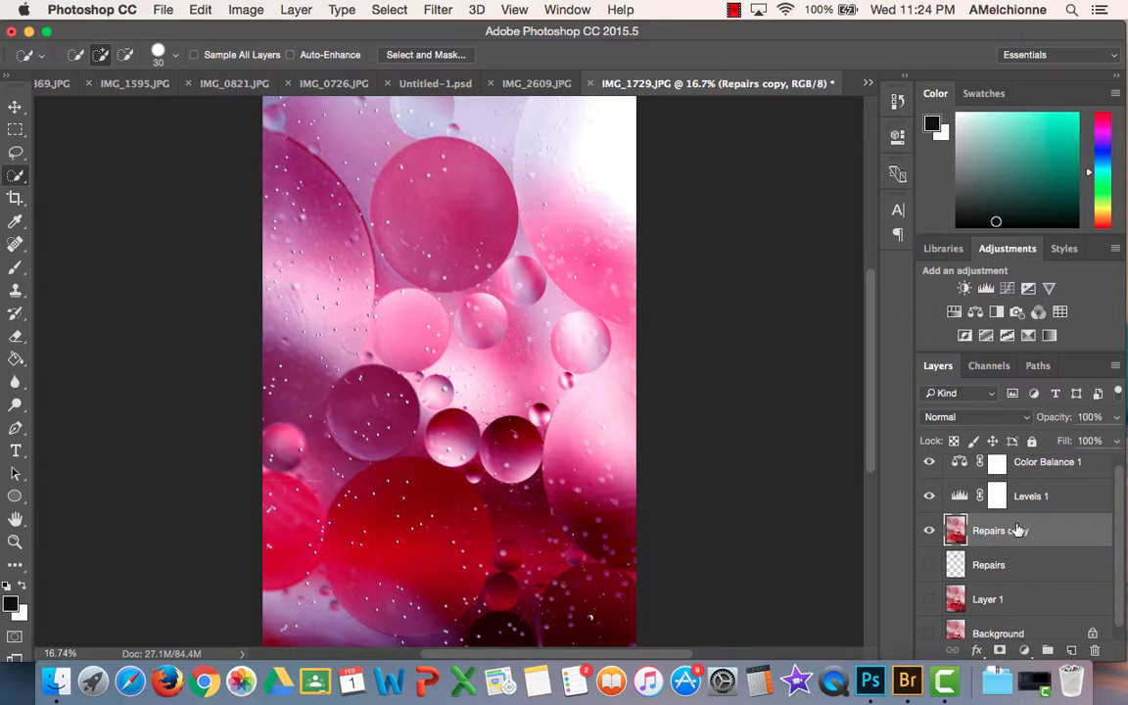
click(928, 529)
click(928, 530)
scroll(1033, 496, up, 1)
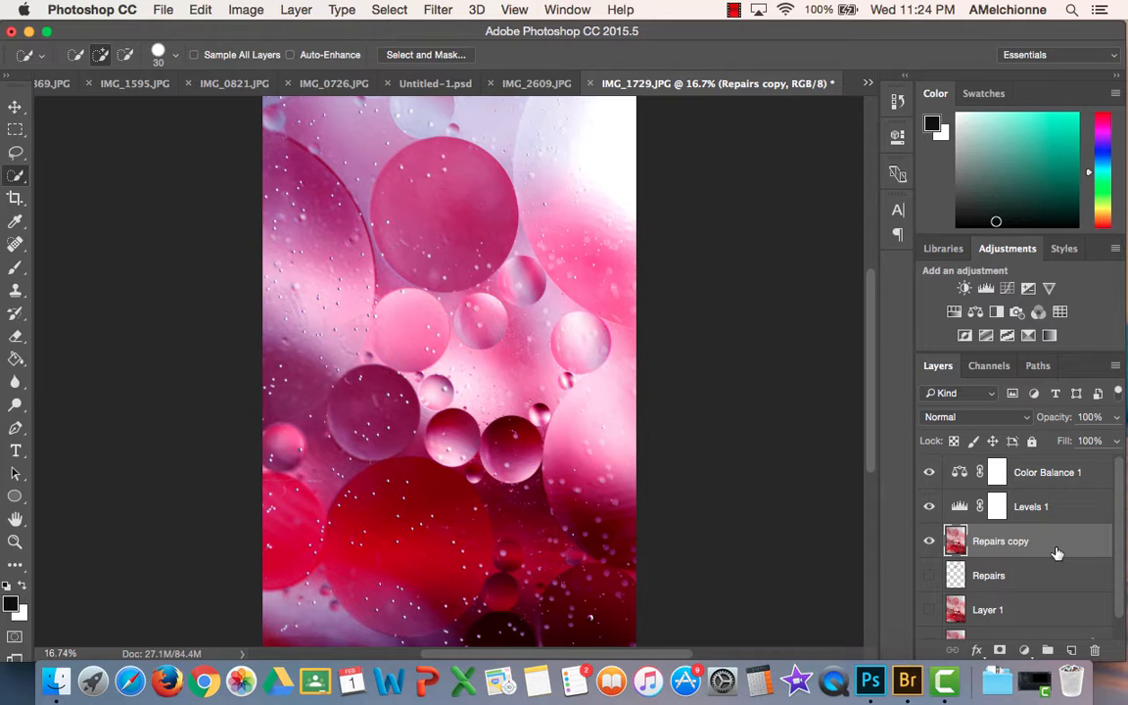
Duplicate the Repairs copy layer and try Overlay on the duplicate before setting its blend mode to Soft Light
key(super+j)
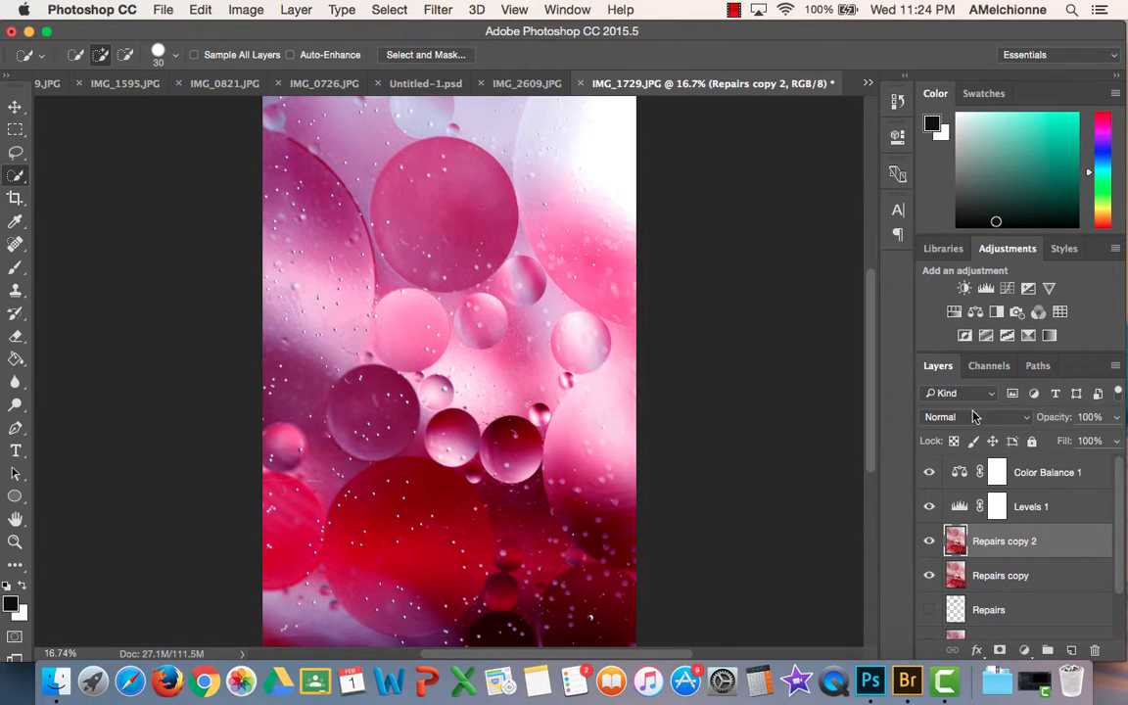
click(967, 418)
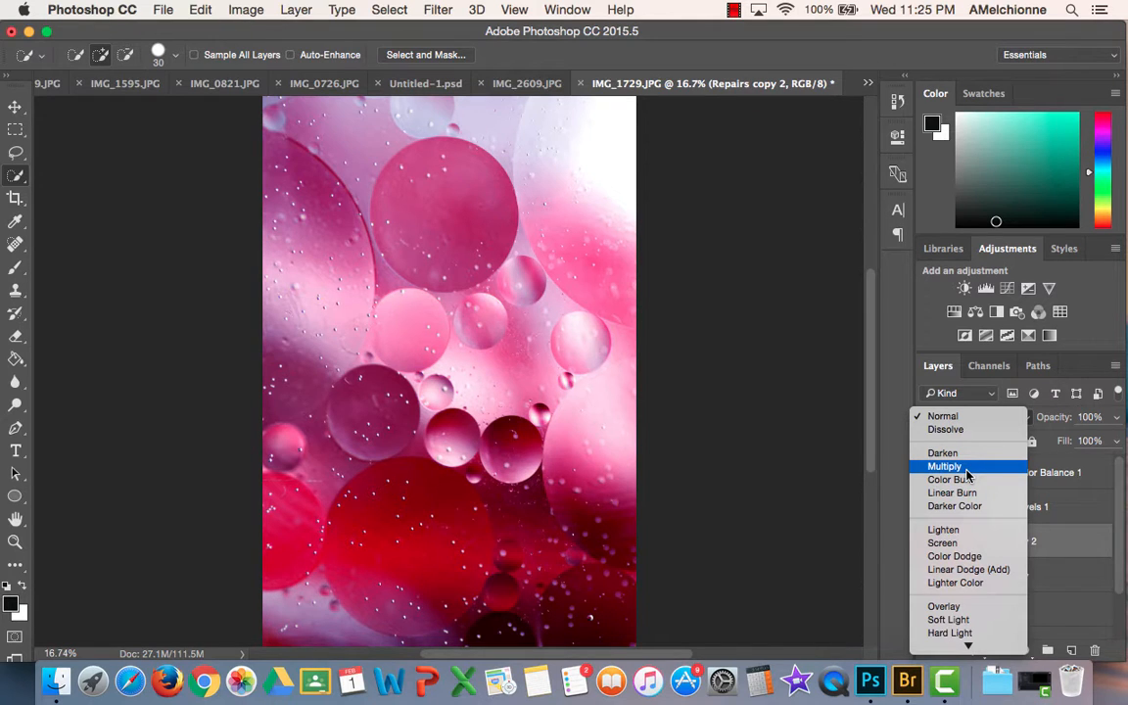
click(946, 607)
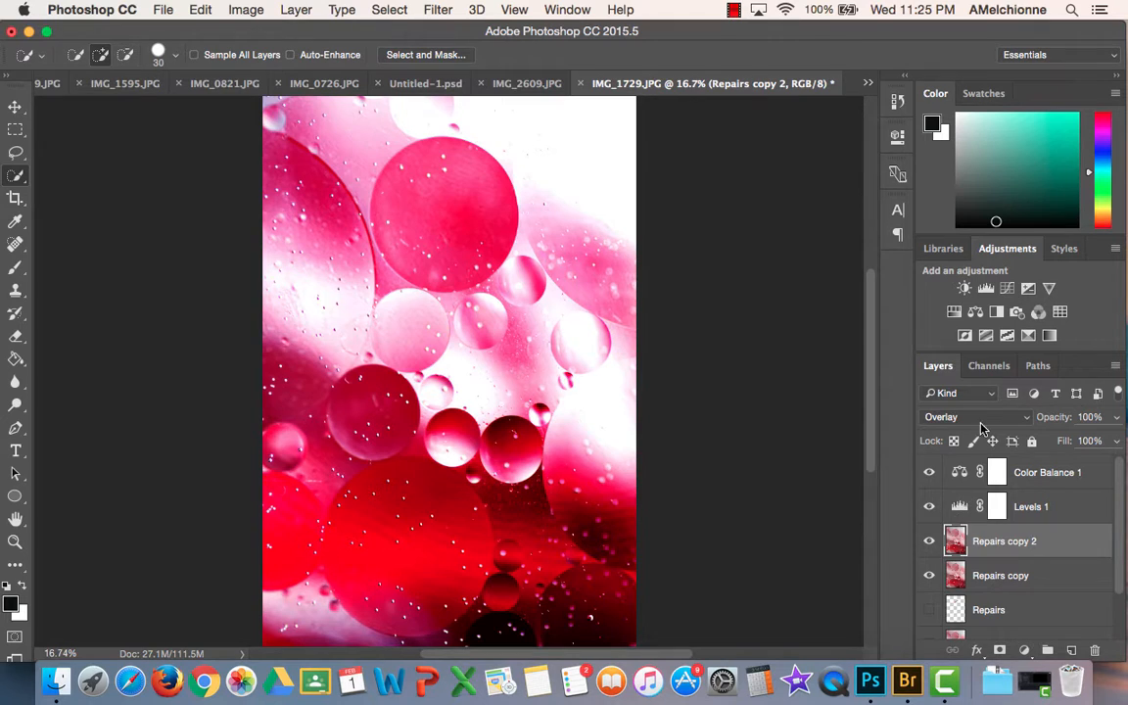
click(984, 421)
click(984, 436)
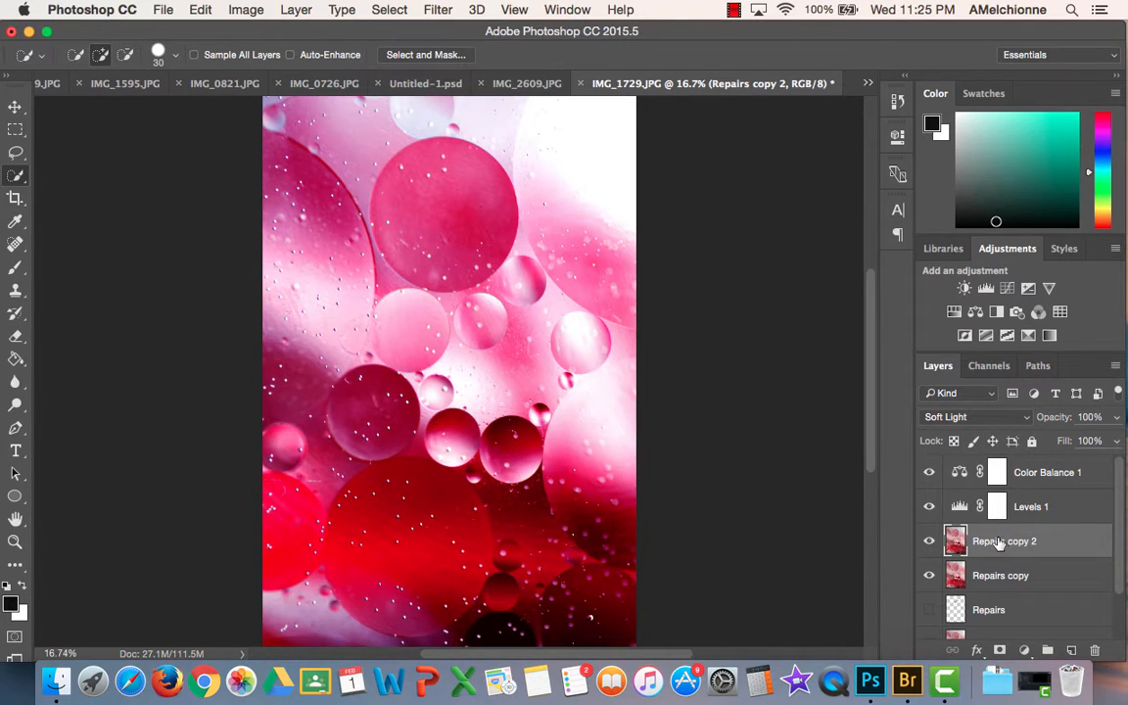
Try rotating the Repairs copy 2 layer by 180° and toggle its visibility to compare the blend
click(201, 10)
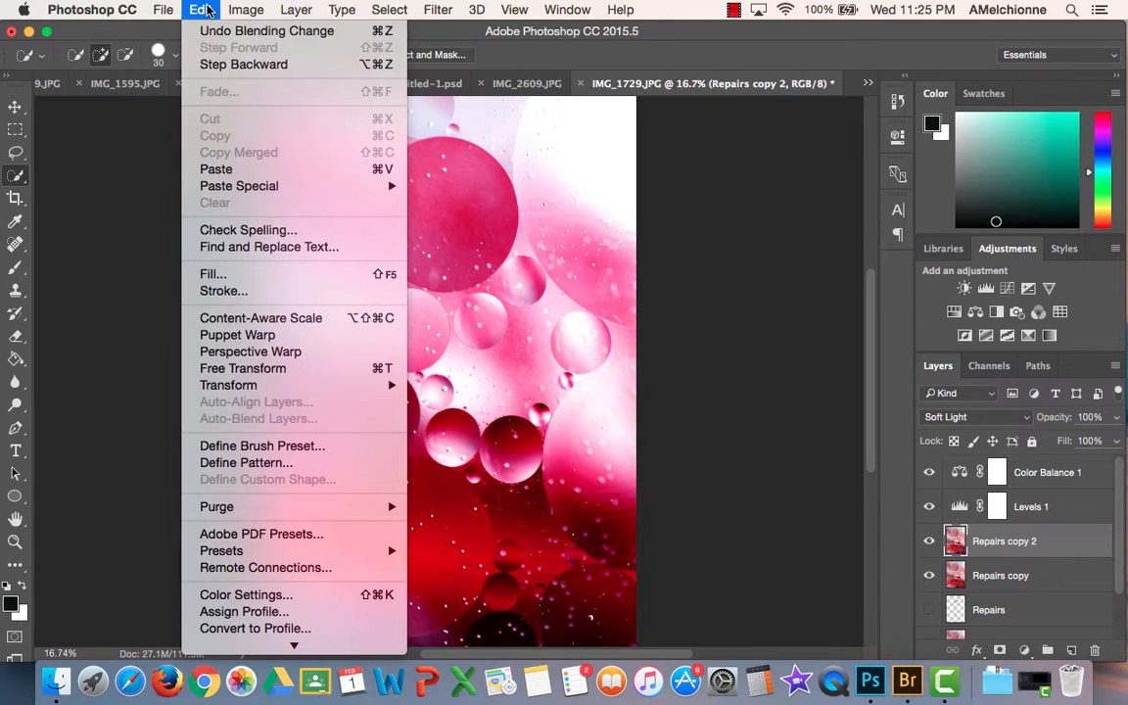
mouse_move(308, 388)
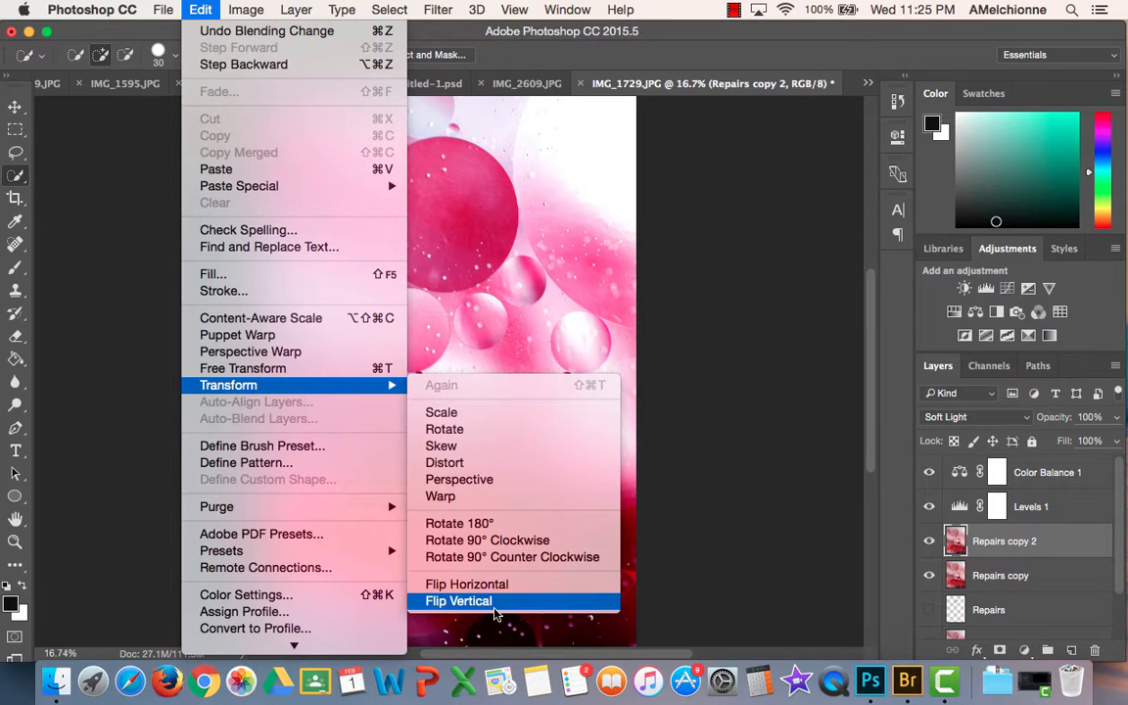
click(490, 529)
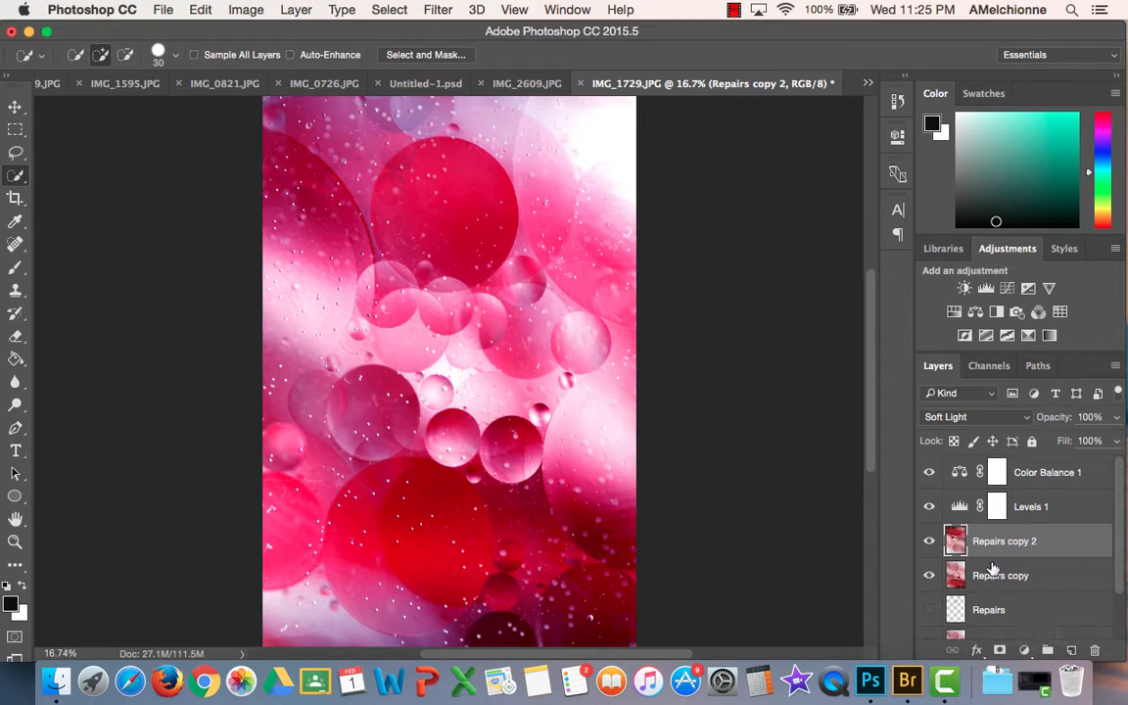
click(929, 540)
click(929, 540)
Try the Overlay blend mode on the rotated Repairs copy 2 layer
click(969, 418)
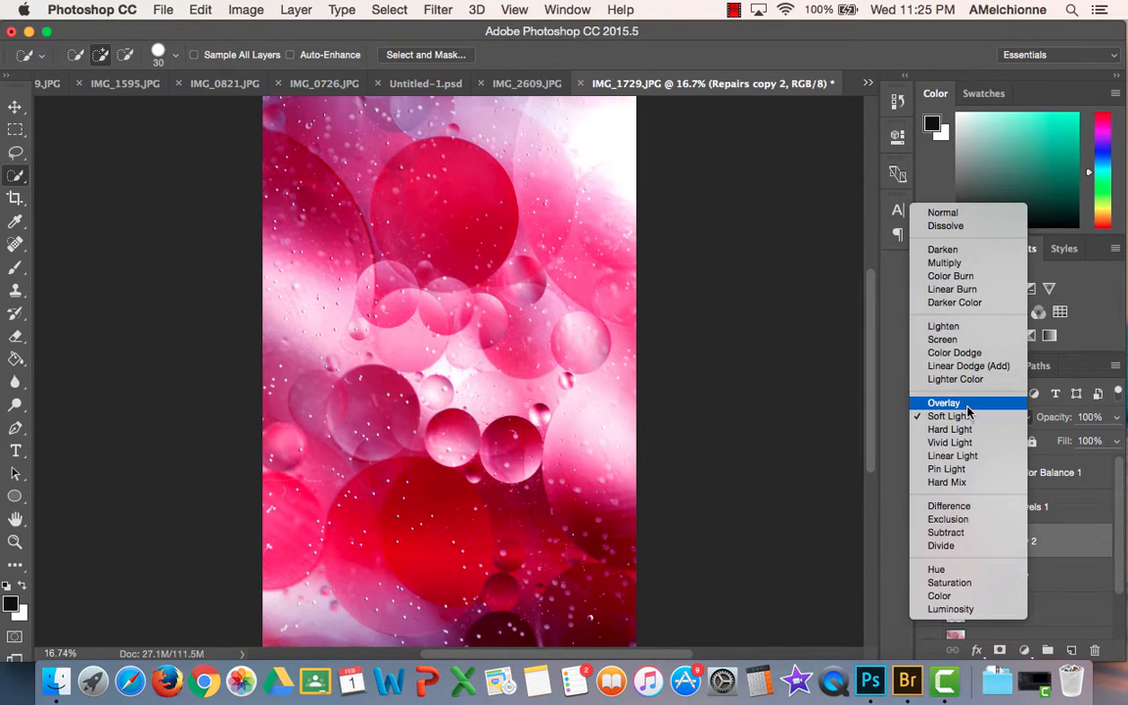
click(950, 402)
click(969, 426)
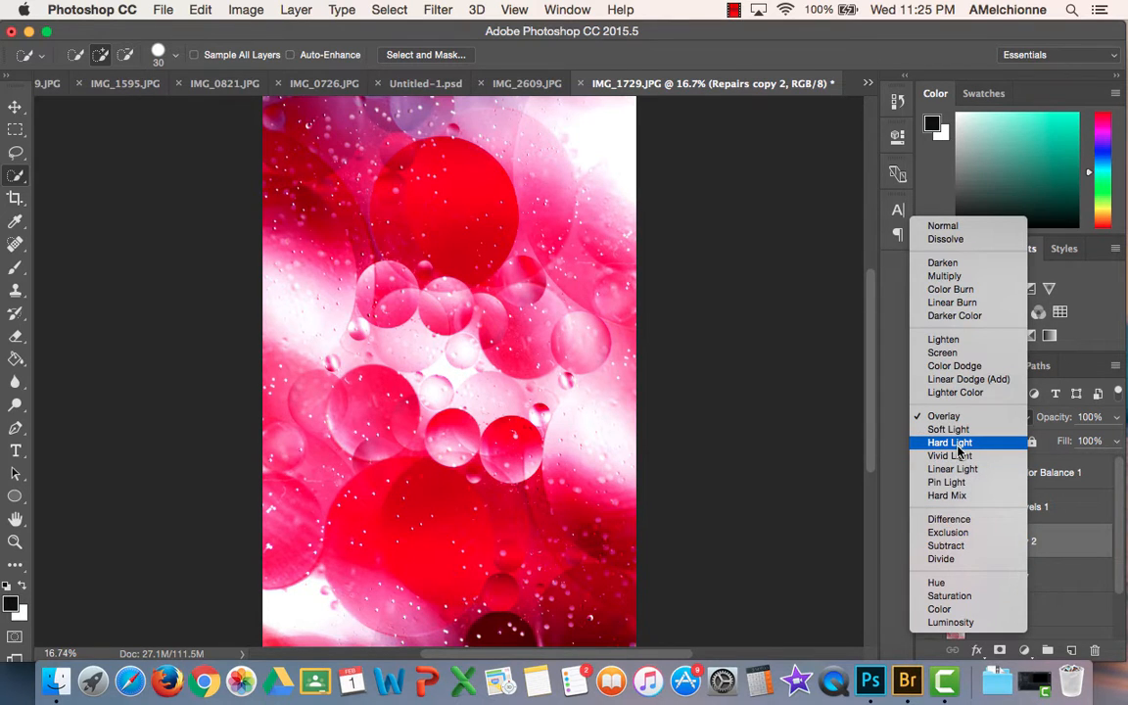
click(733, 9)
click(747, 48)
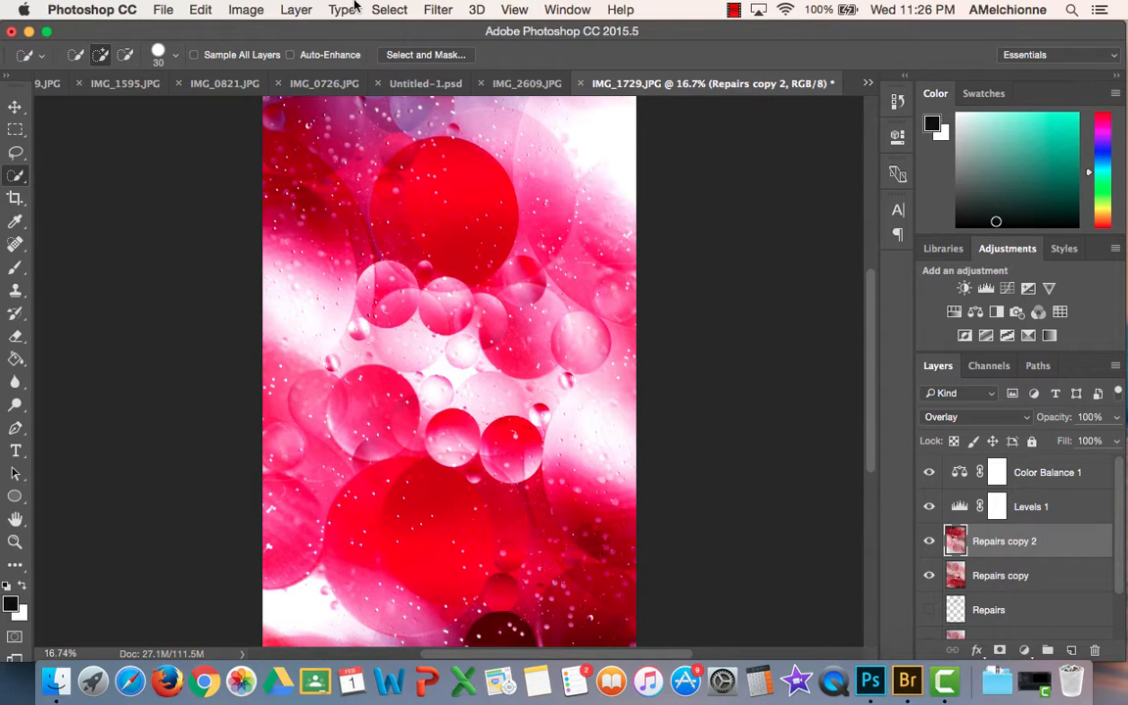
Undo the Overlay blend mode and the 180° rotation of the Repairs copy 2 layer
click(246, 8)
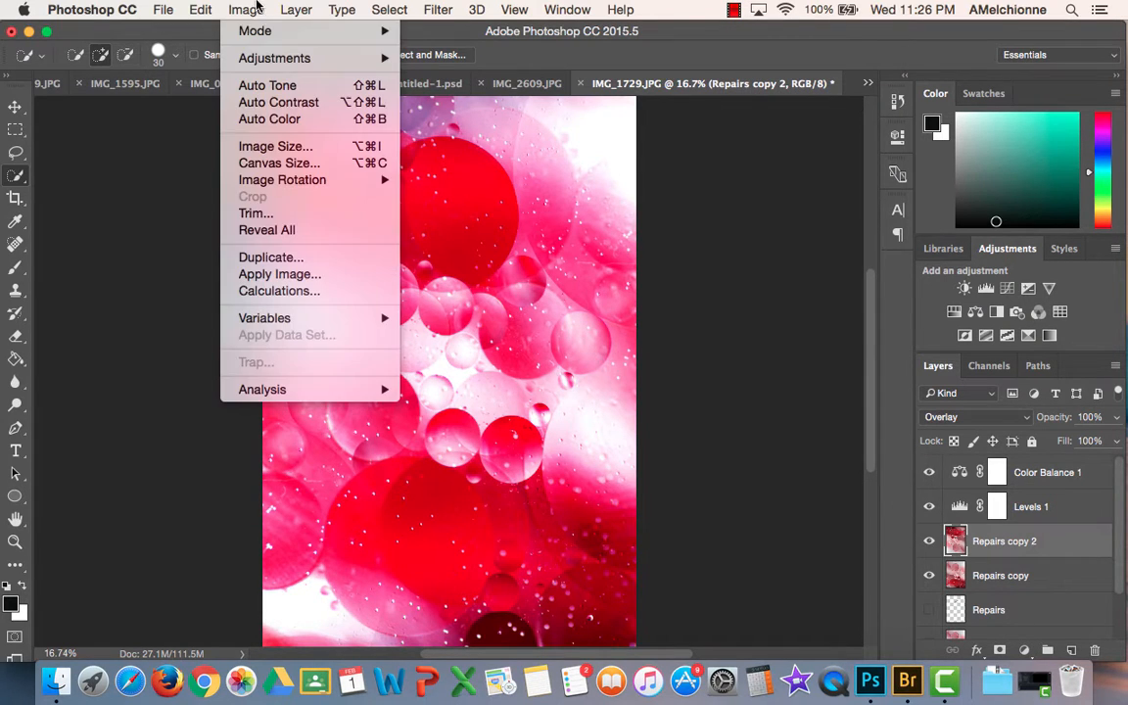
mouse_move(201, 10)
click(193, 35)
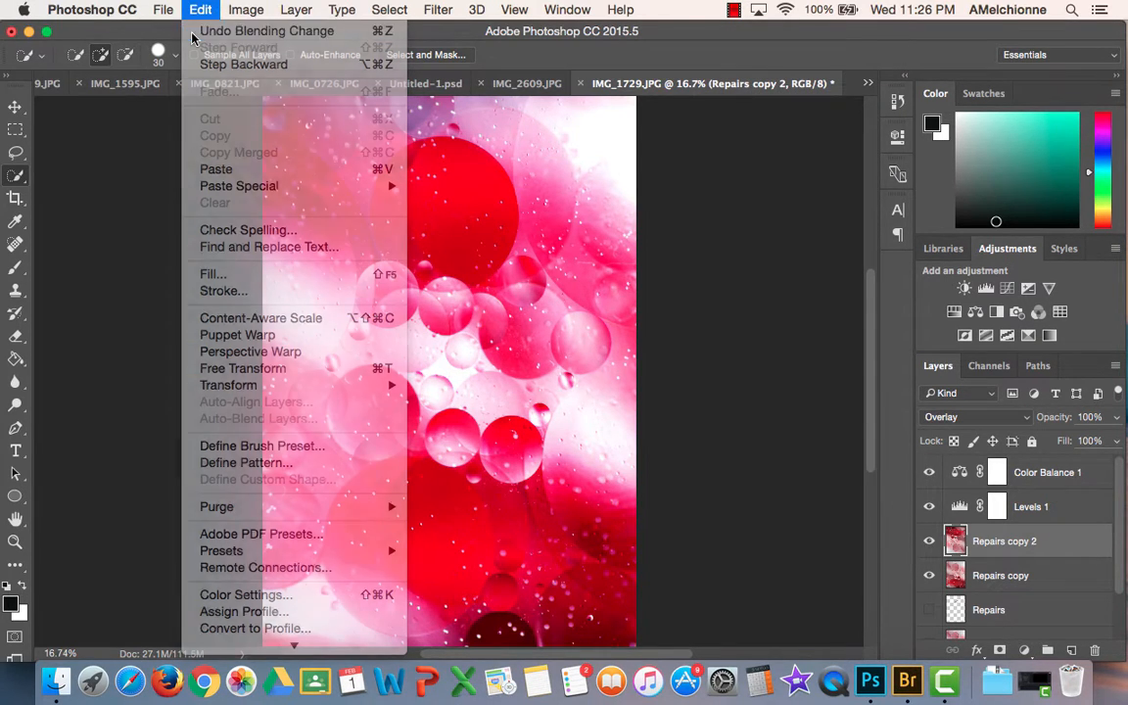
click(192, 9)
click(196, 64)
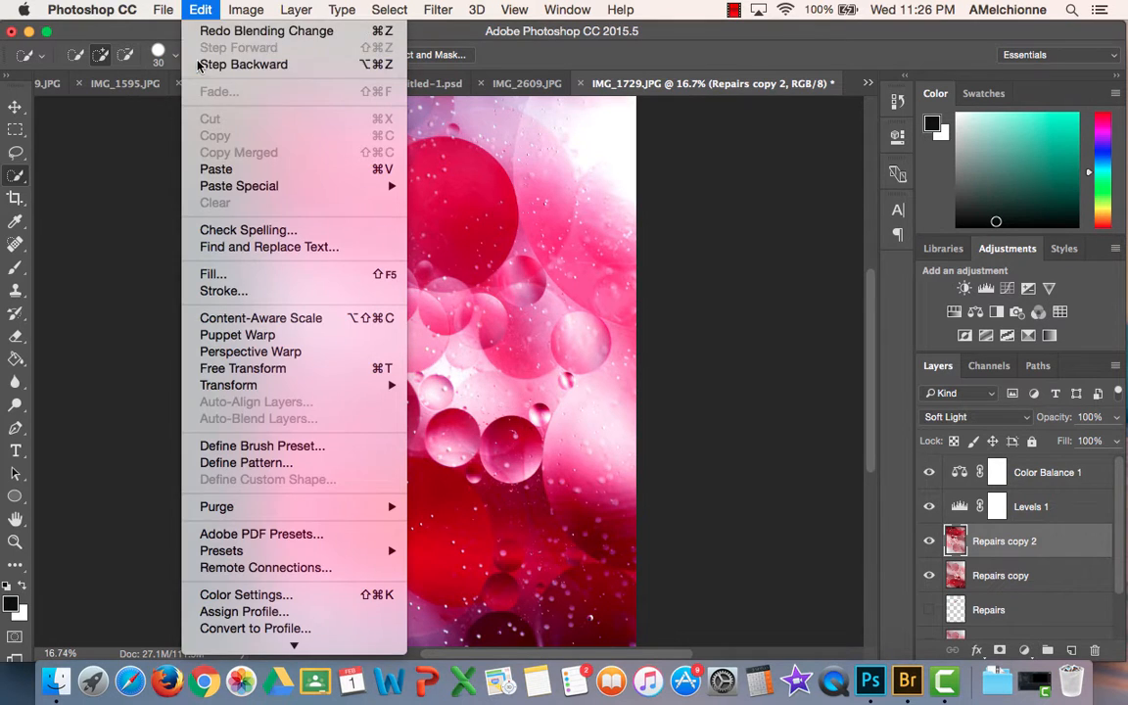
Flip the Repairs copy 2 layer horizontally over the original bubbles and hide it
click(247, 9)
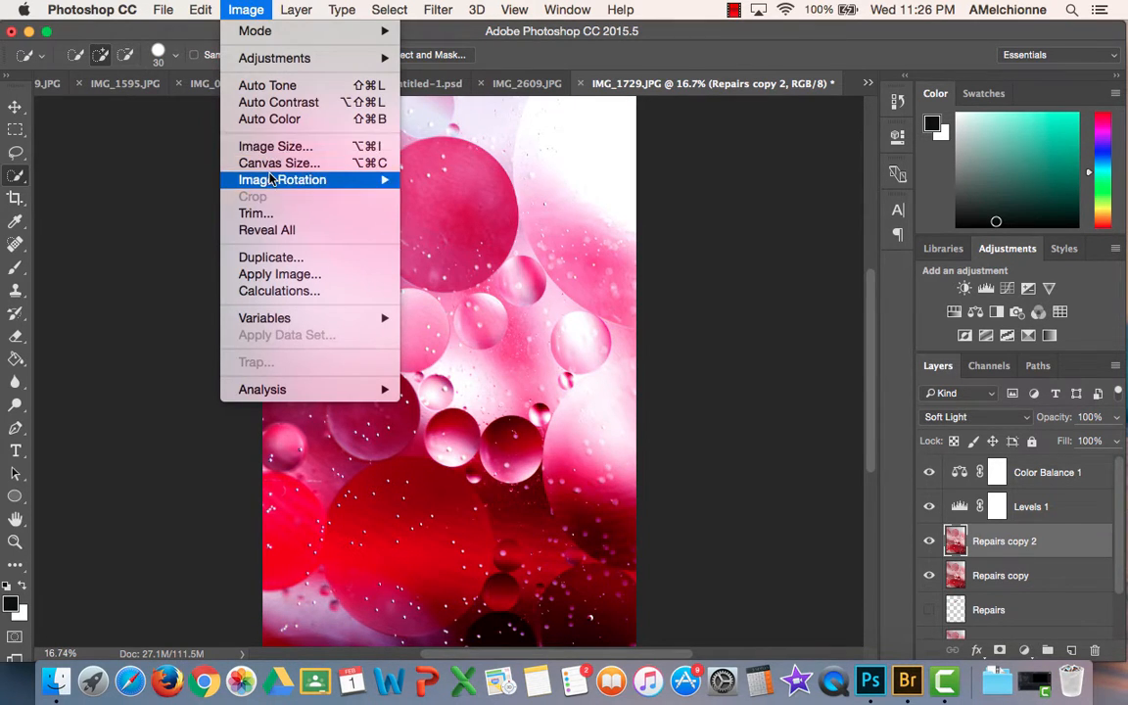
mouse_move(271, 179)
click(475, 274)
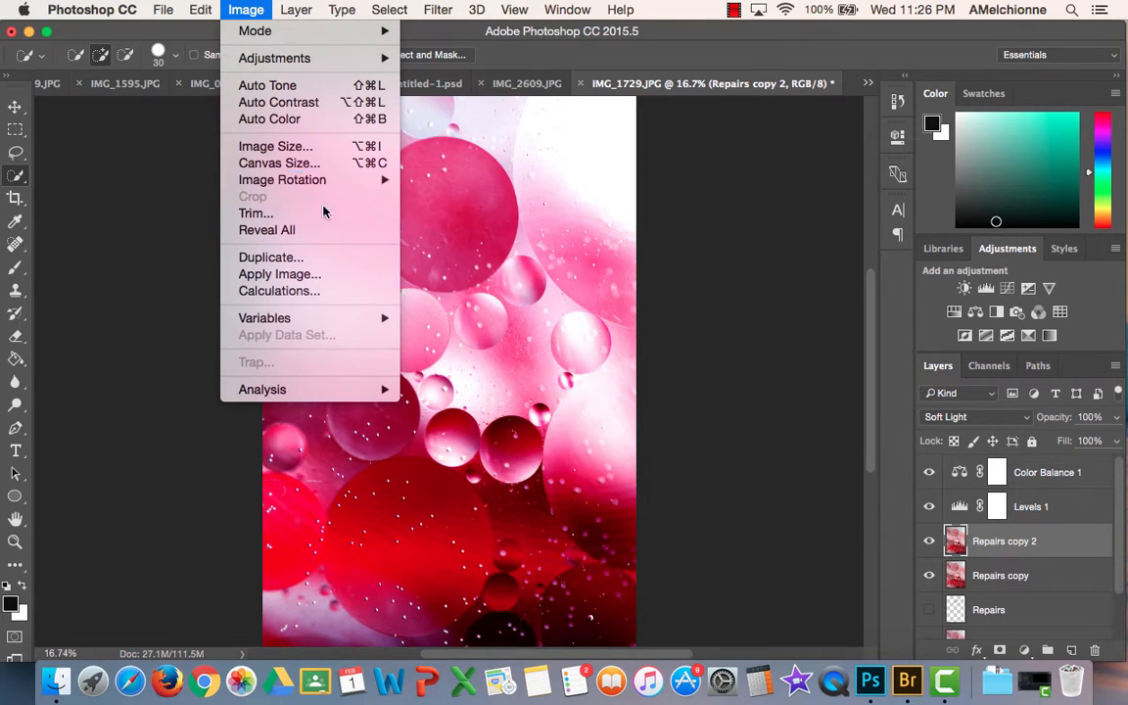
mouse_move(200, 10)
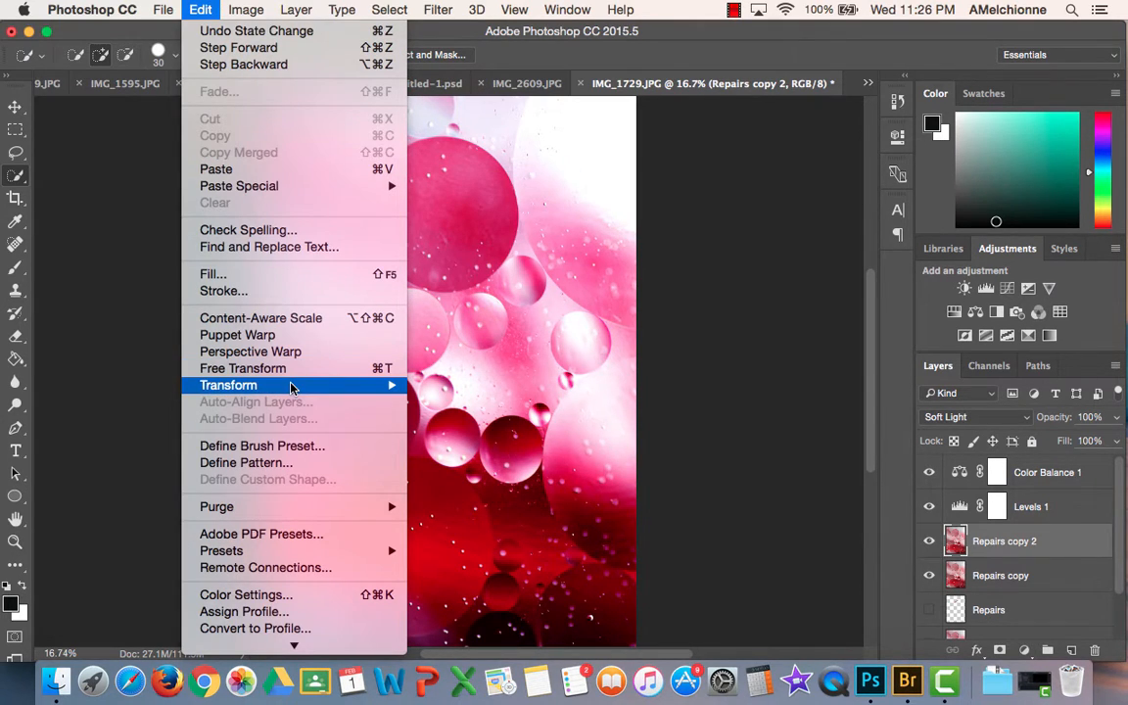
mouse_move(290, 386)
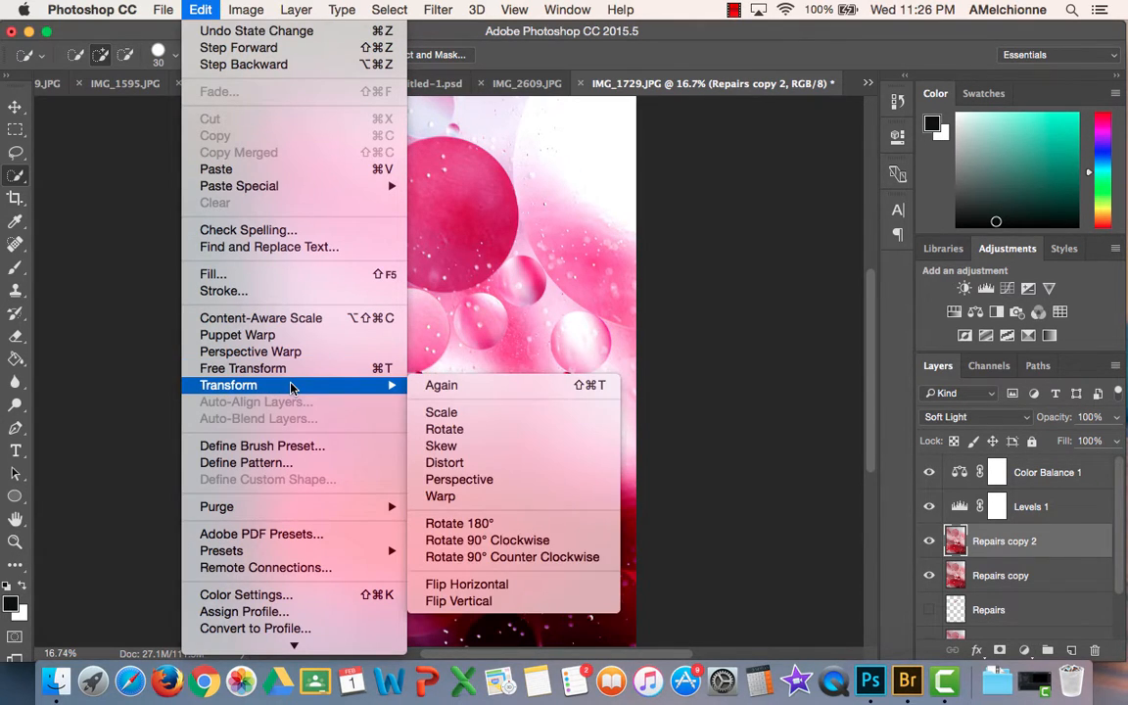
click(467, 584)
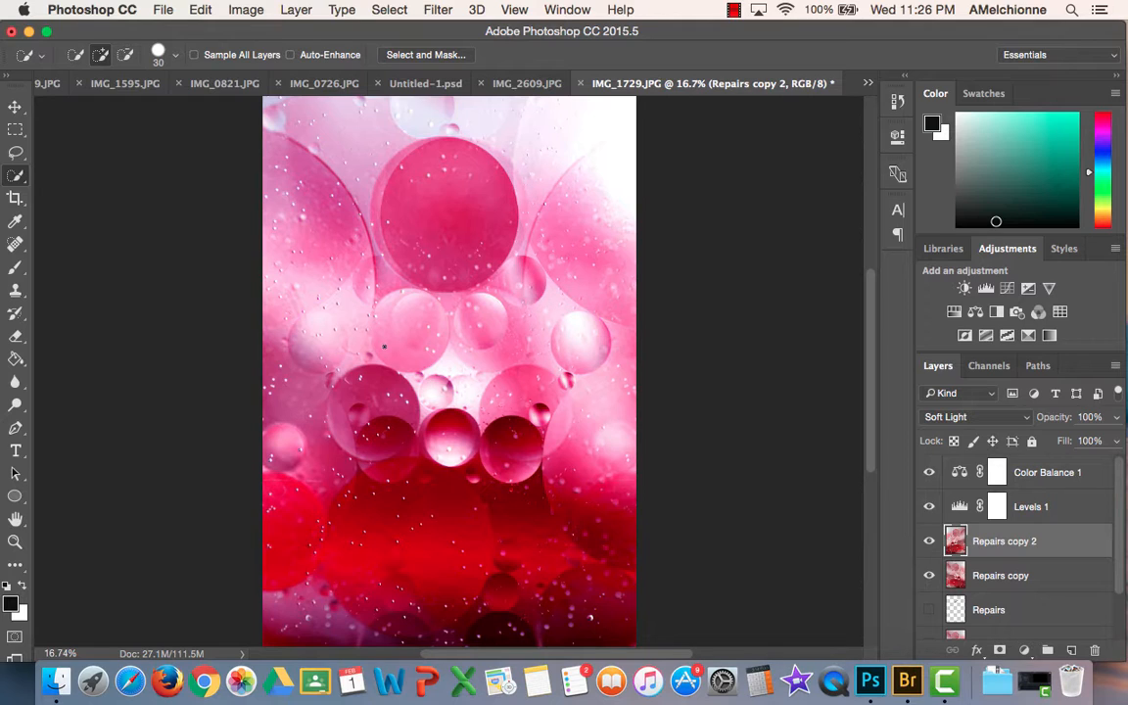
click(930, 542)
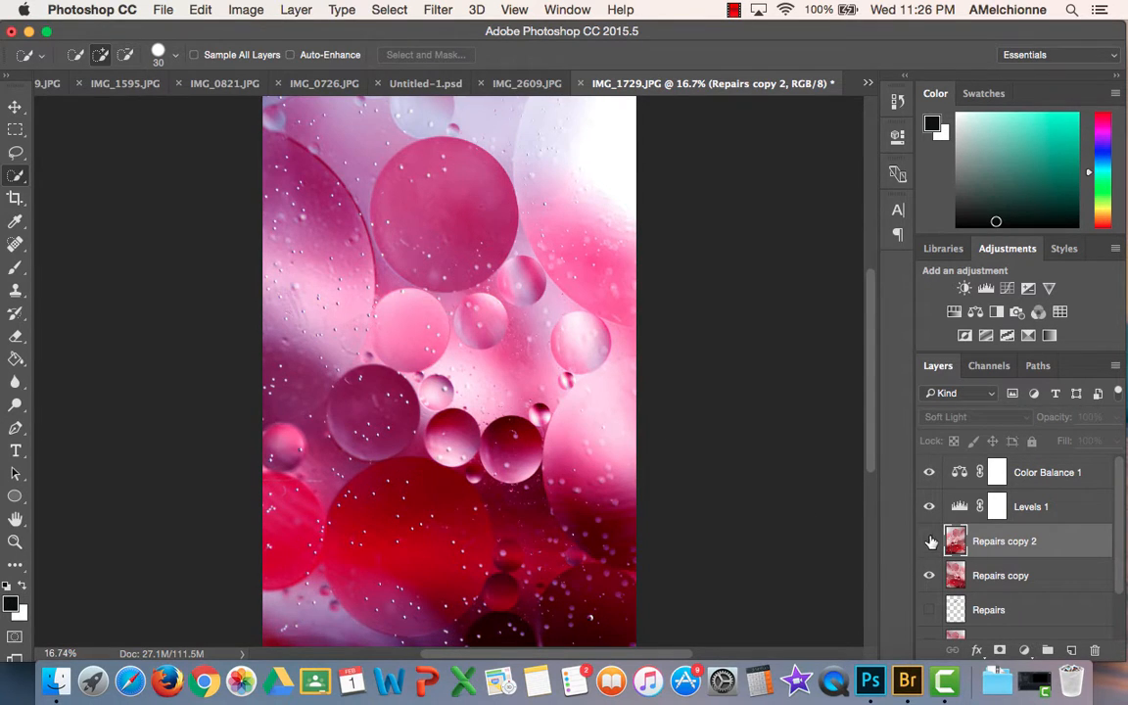
Switch to the teal bubble photo IMG_1869.JPG, select the entire image and copy it
click(526, 82)
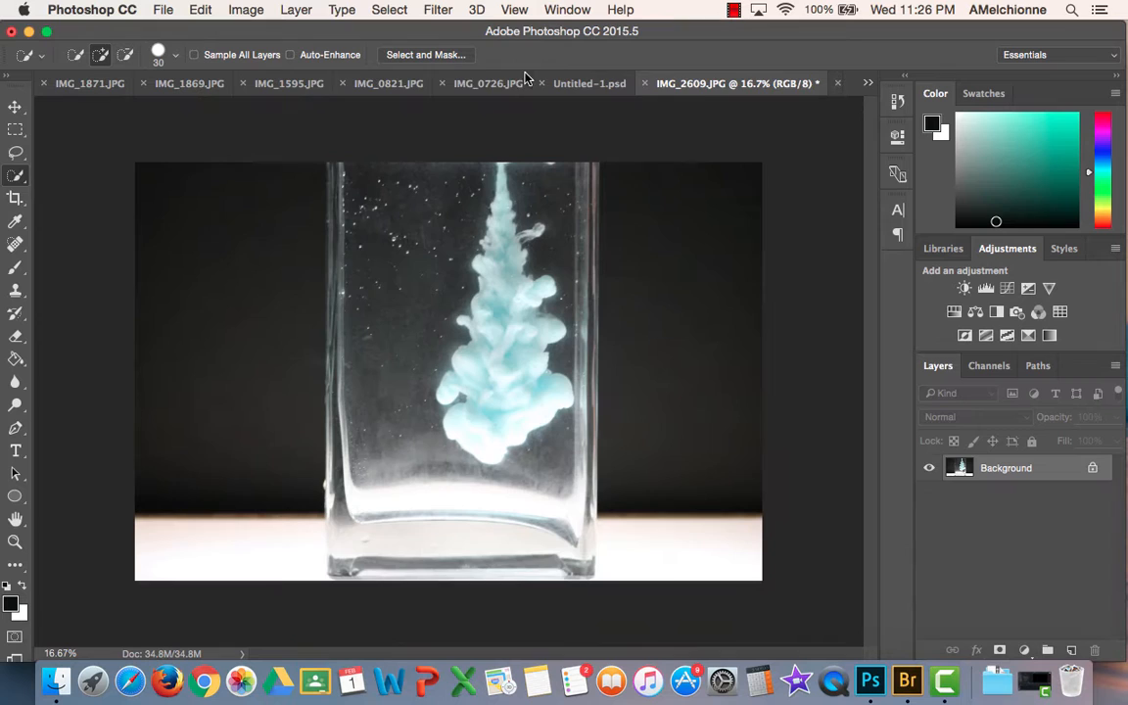
click(384, 83)
click(235, 84)
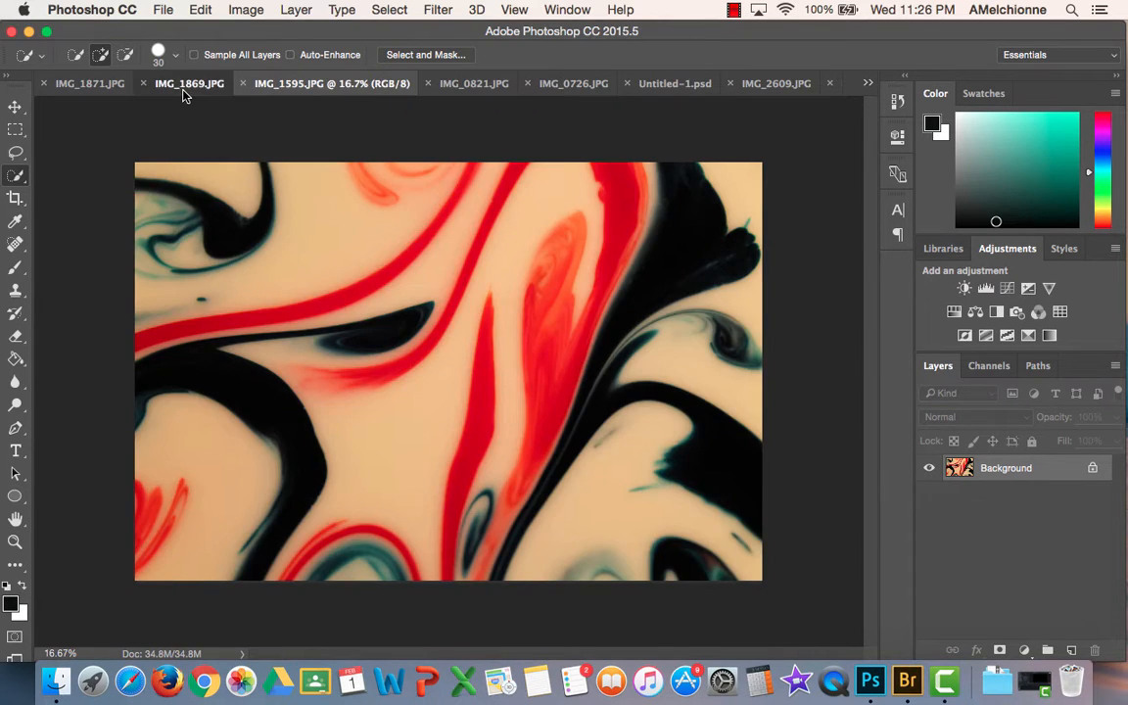
click(186, 84)
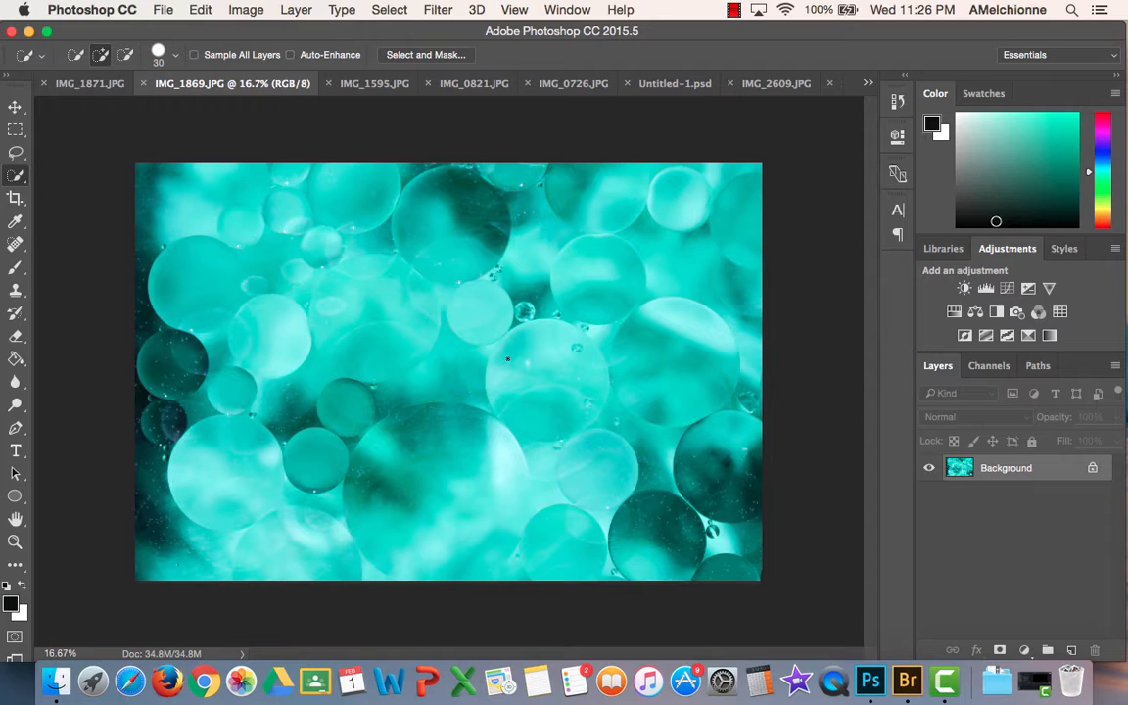
key(super+a)
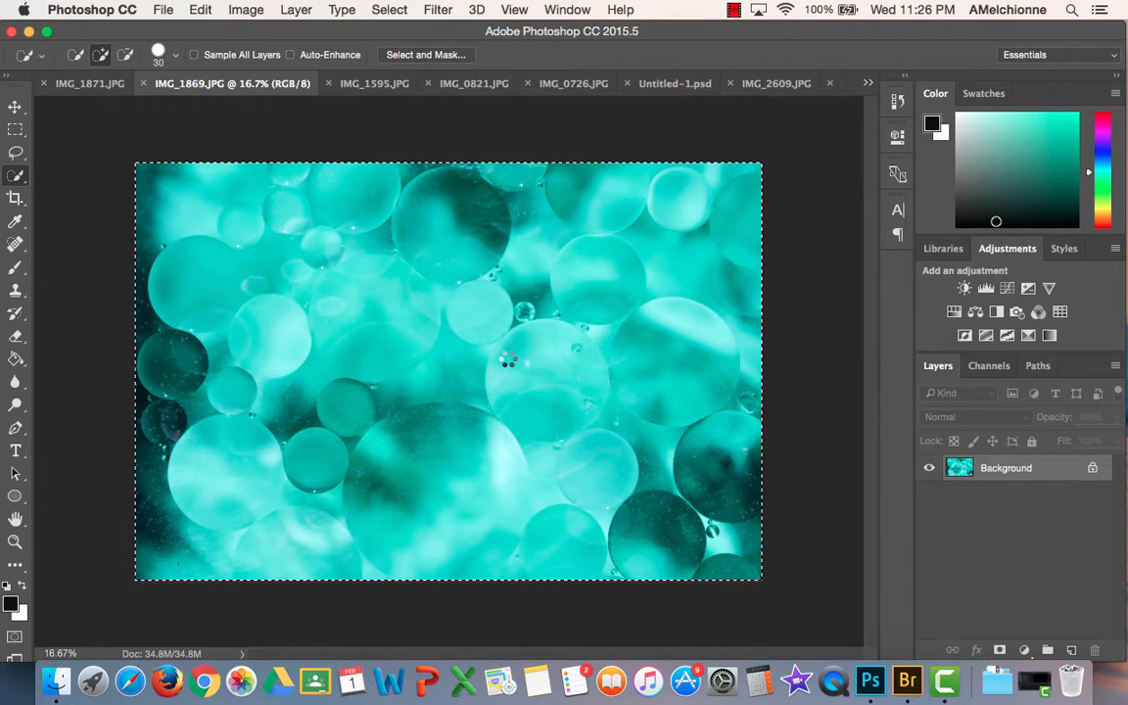
Return to IMG_1729.JPG and paste the copied teal bubble photo as a new layer above Repairs copy 2
click(776, 83)
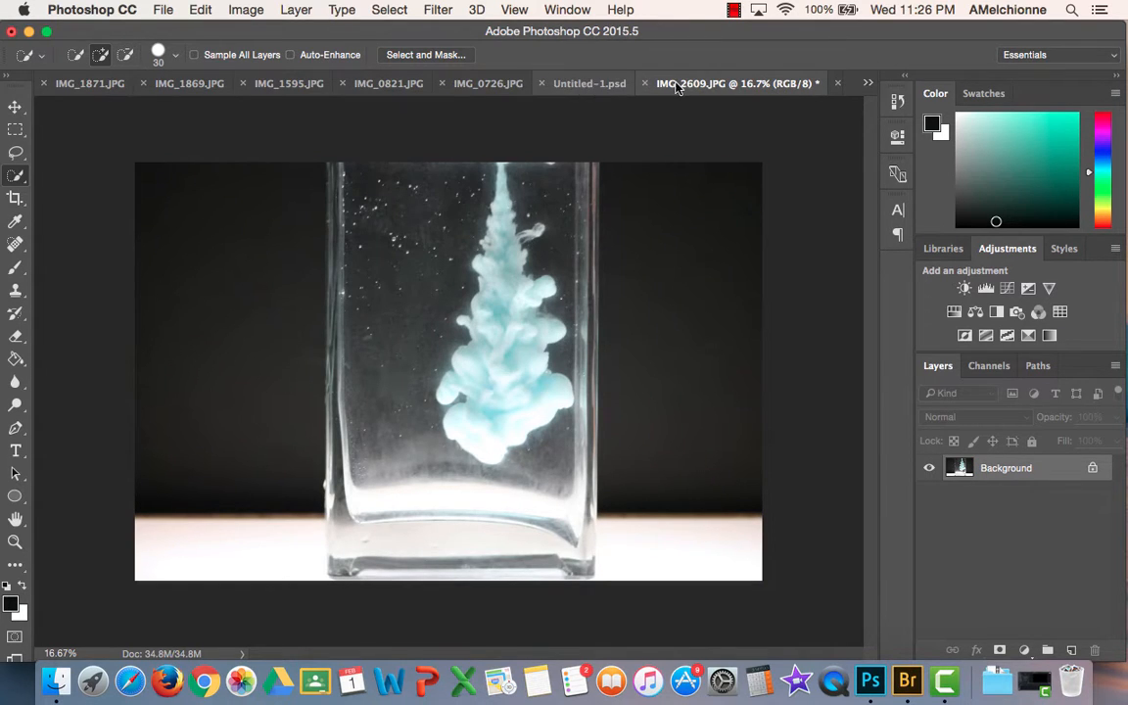
click(866, 84)
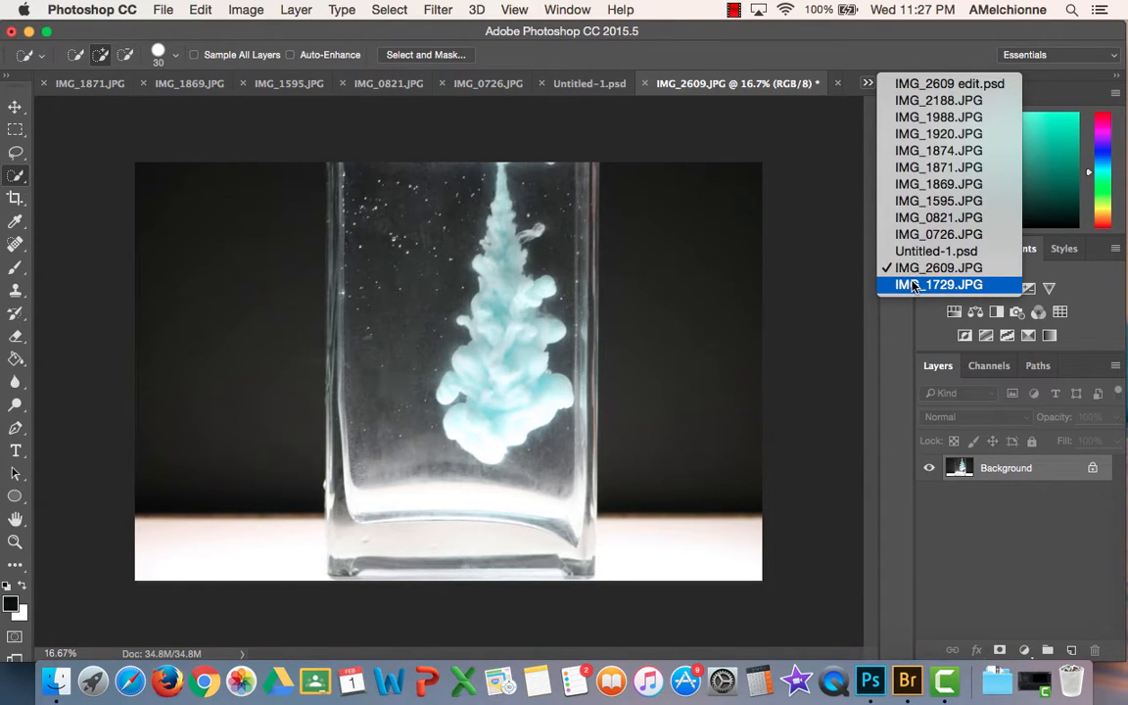
click(937, 268)
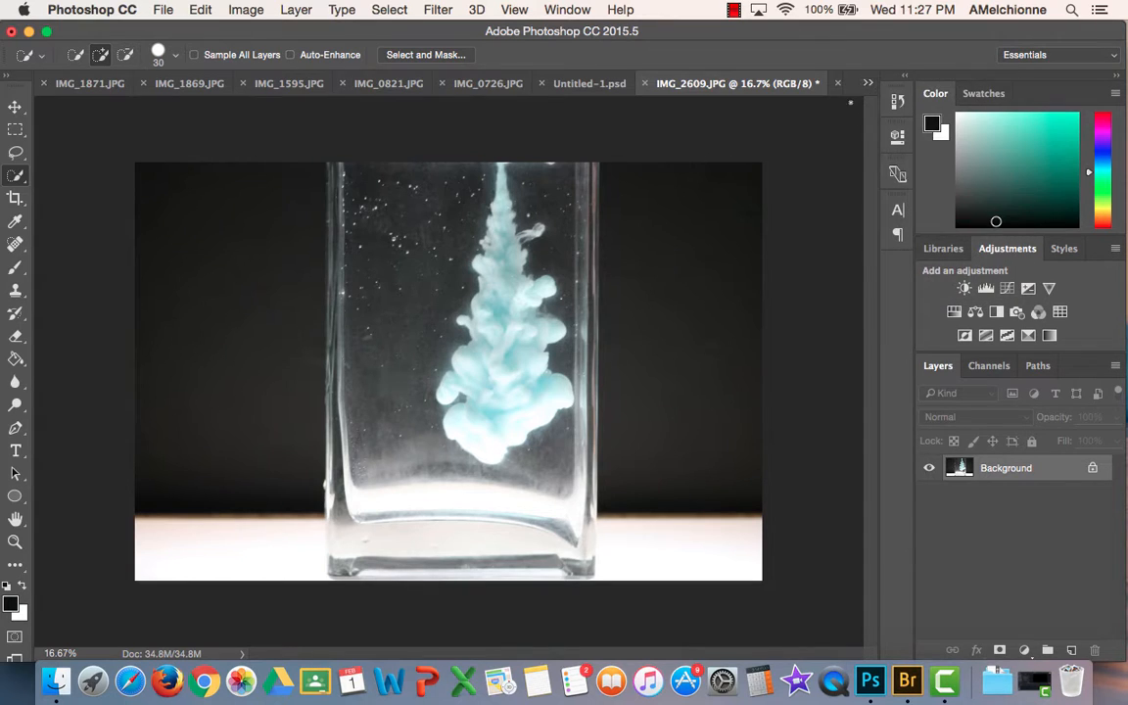
click(861, 86)
click(938, 284)
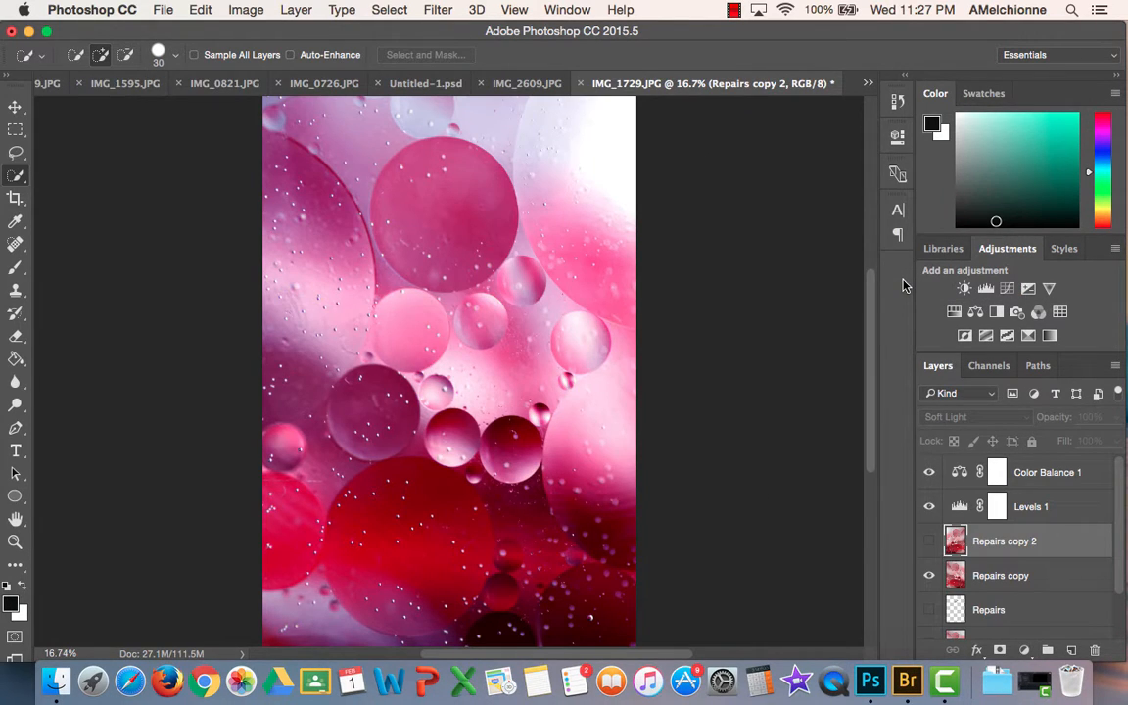
key(super+v)
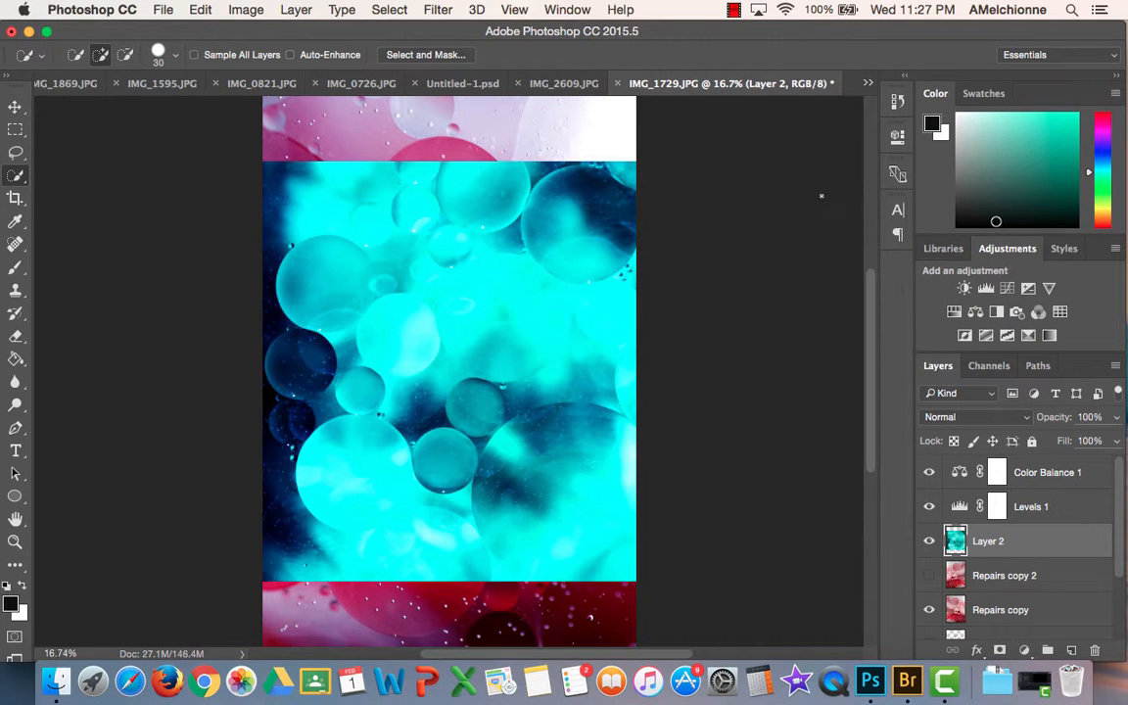
Rotate the pasted teal bubble layer 90° clockwise and move it so it covers the whole canvas
click(231, 9)
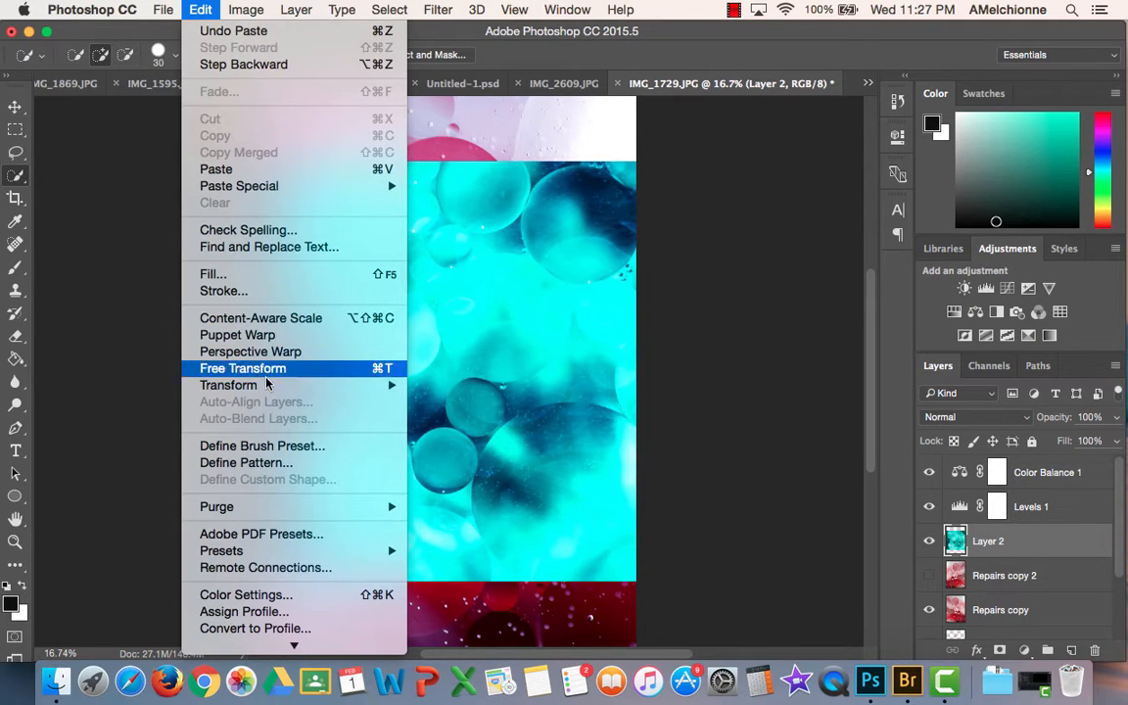
mouse_move(267, 384)
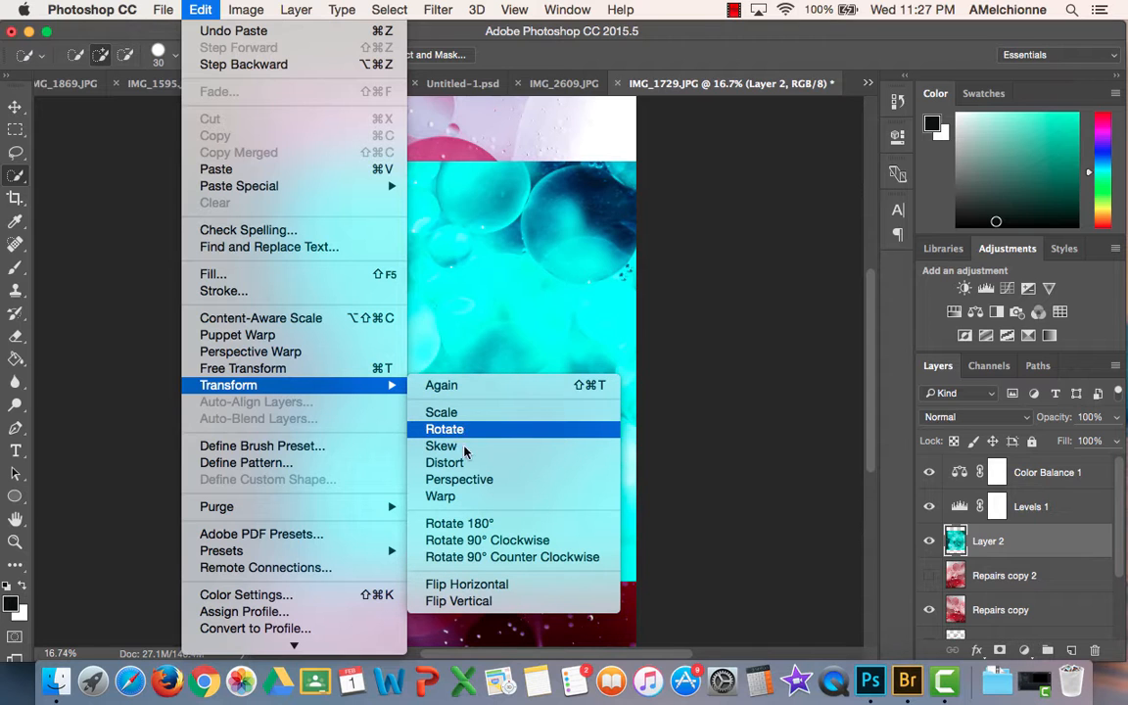
click(477, 541)
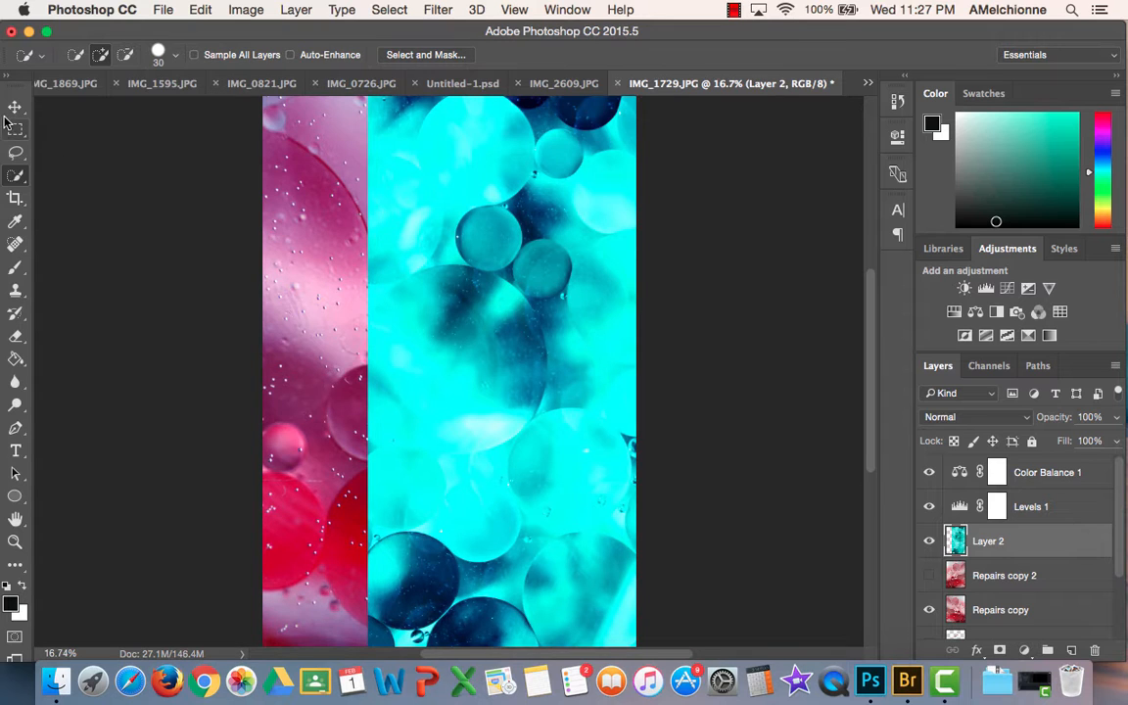
key(v)
drag(485, 308, 369, 308)
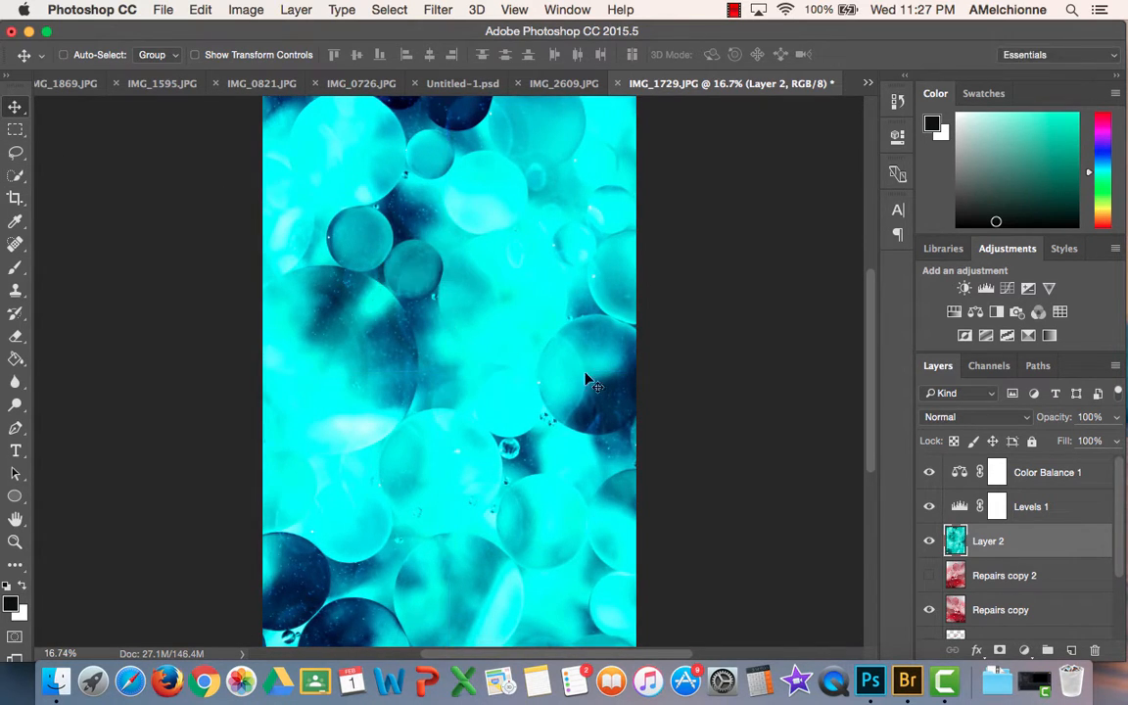
Set Layer 2's blend mode to Overlay and compare the composition with that layer hidden and shown
click(974, 417)
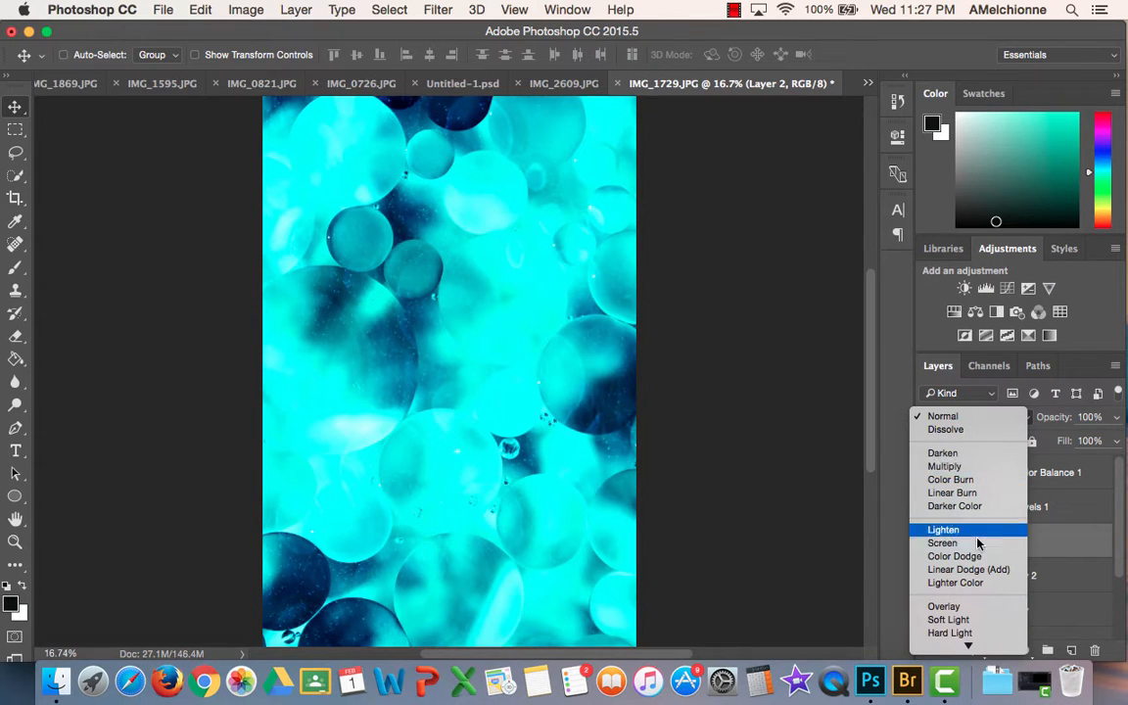
click(965, 607)
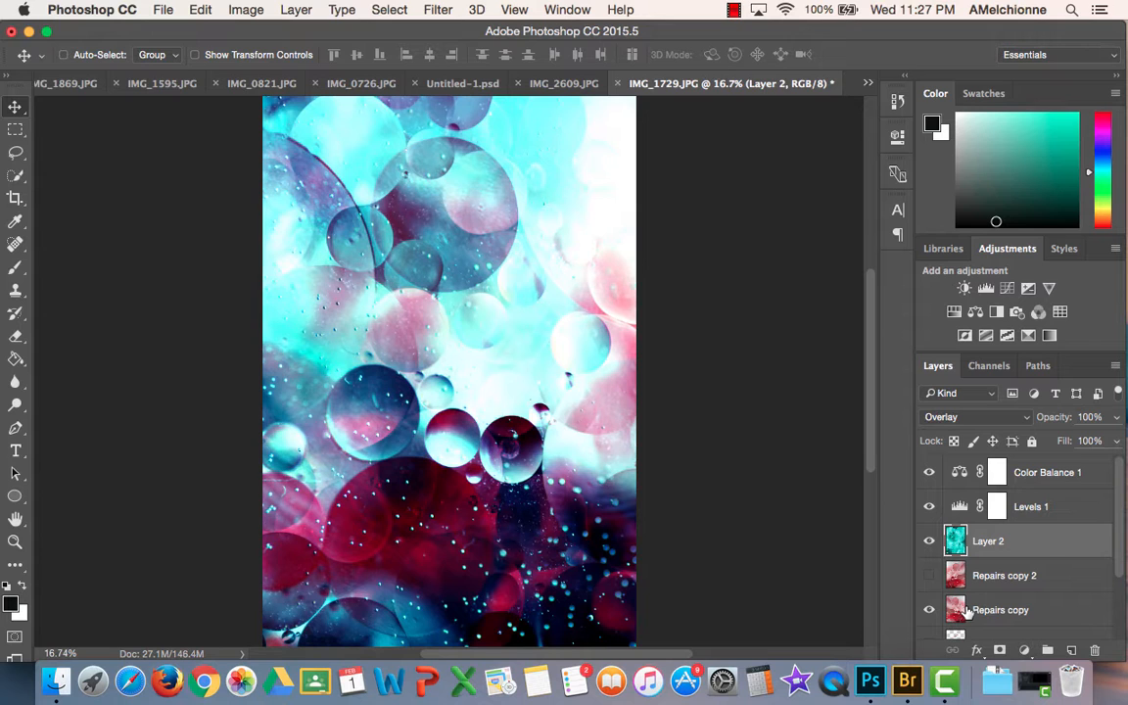
click(927, 541)
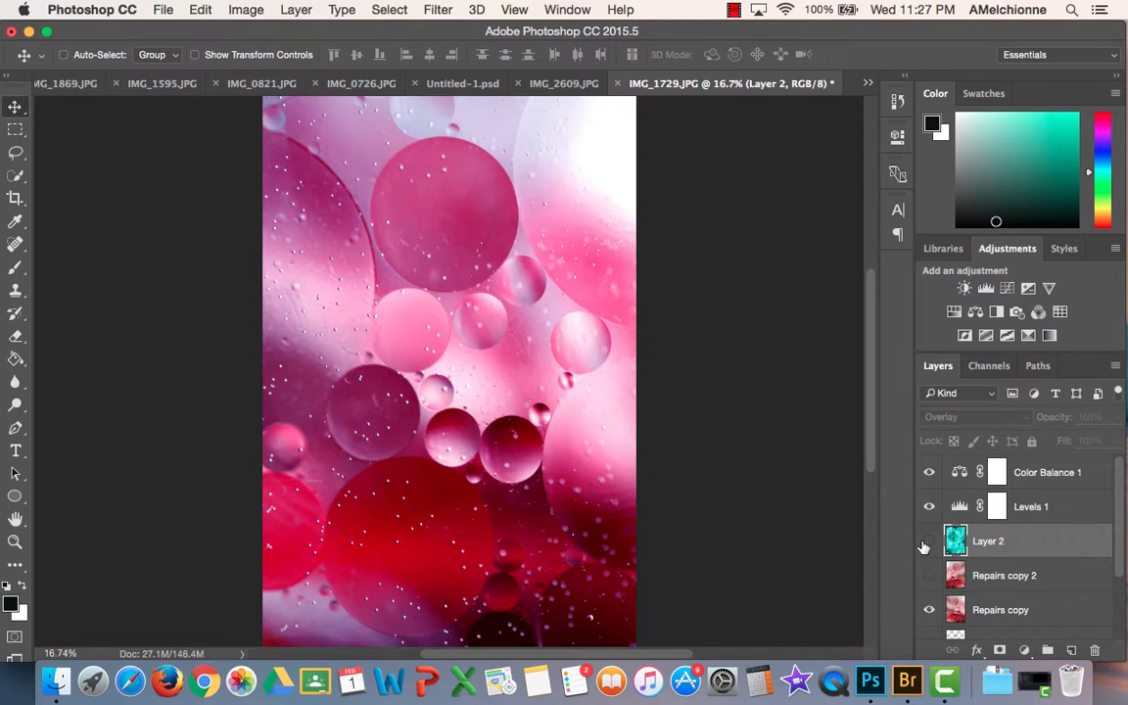
click(927, 541)
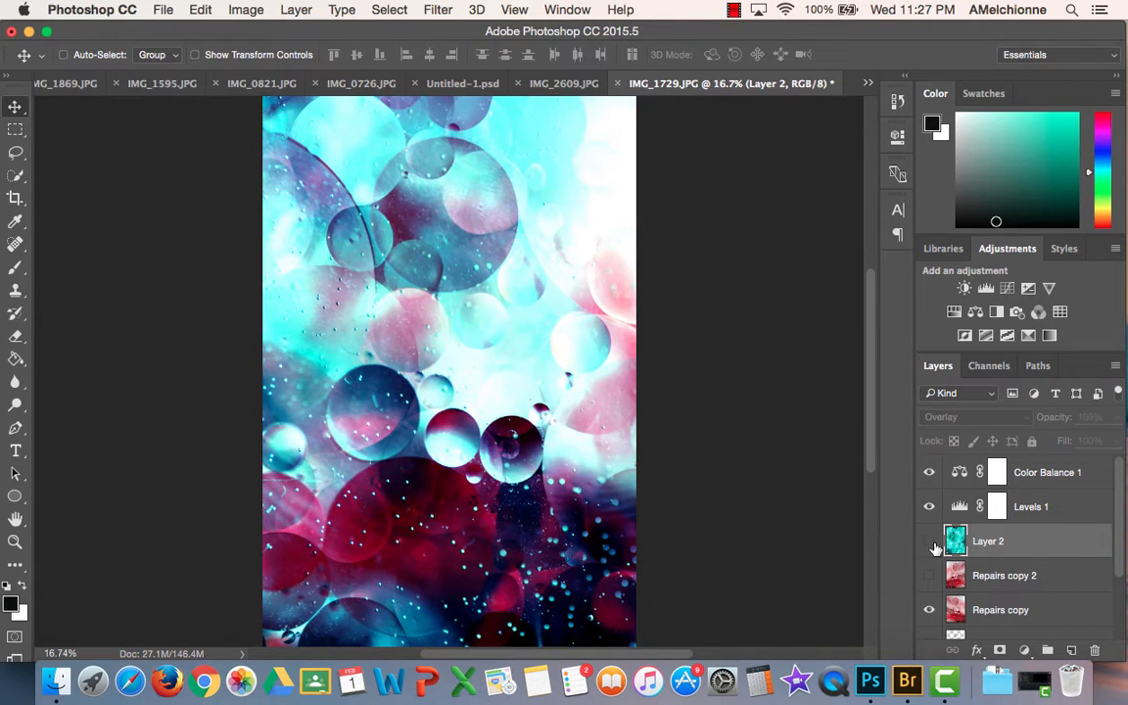
click(927, 543)
click(929, 544)
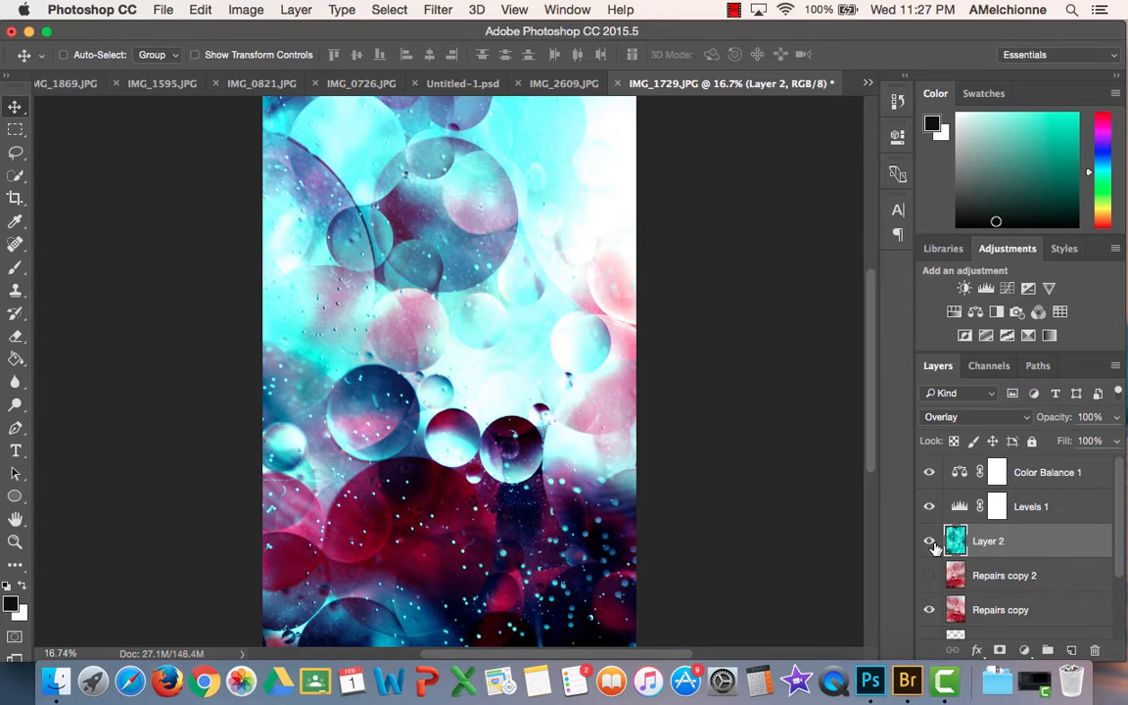
click(929, 542)
click(929, 542)
click(733, 10)
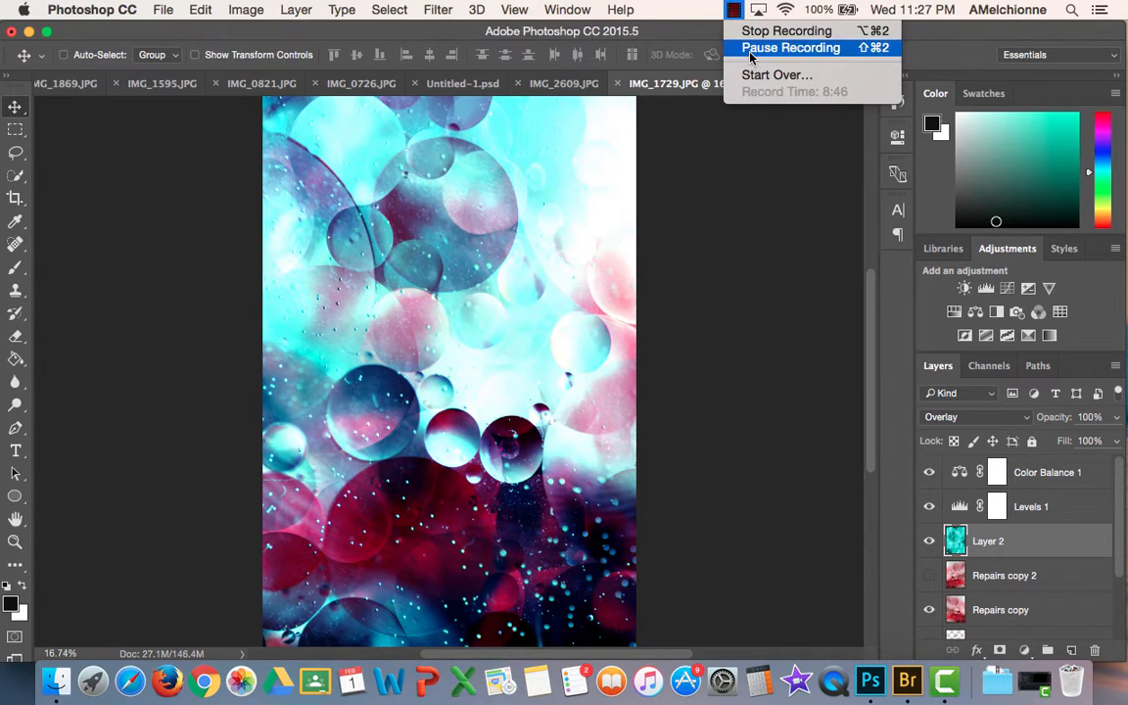
click(684, 46)
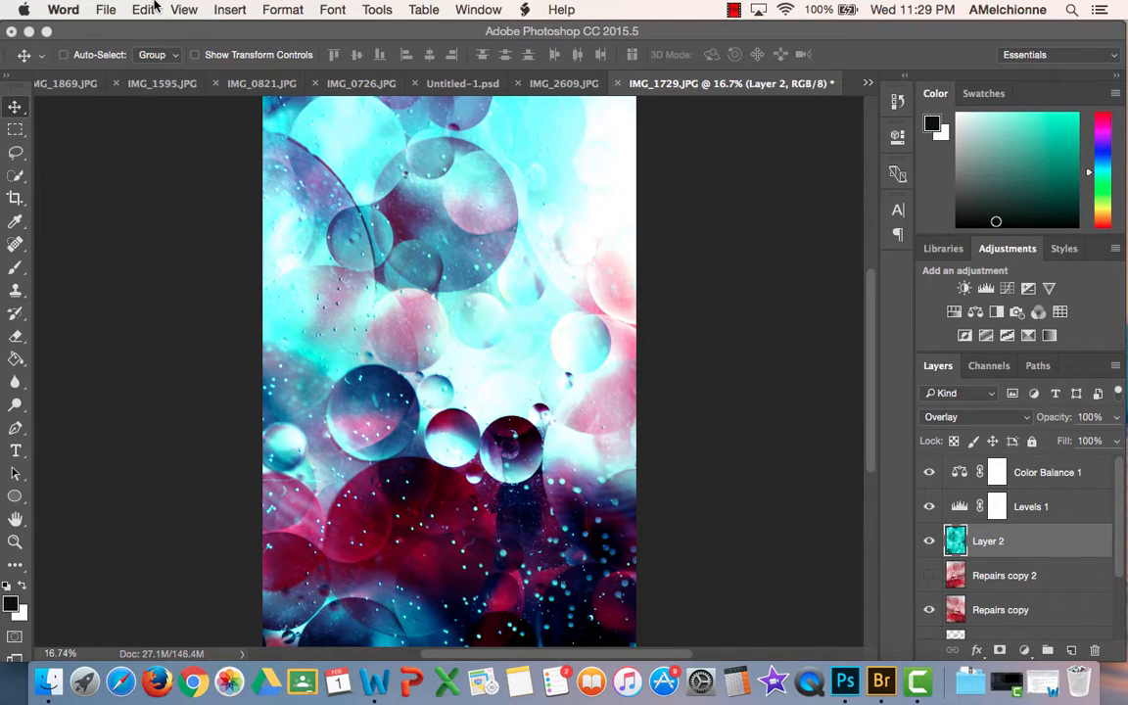
click(158, 31)
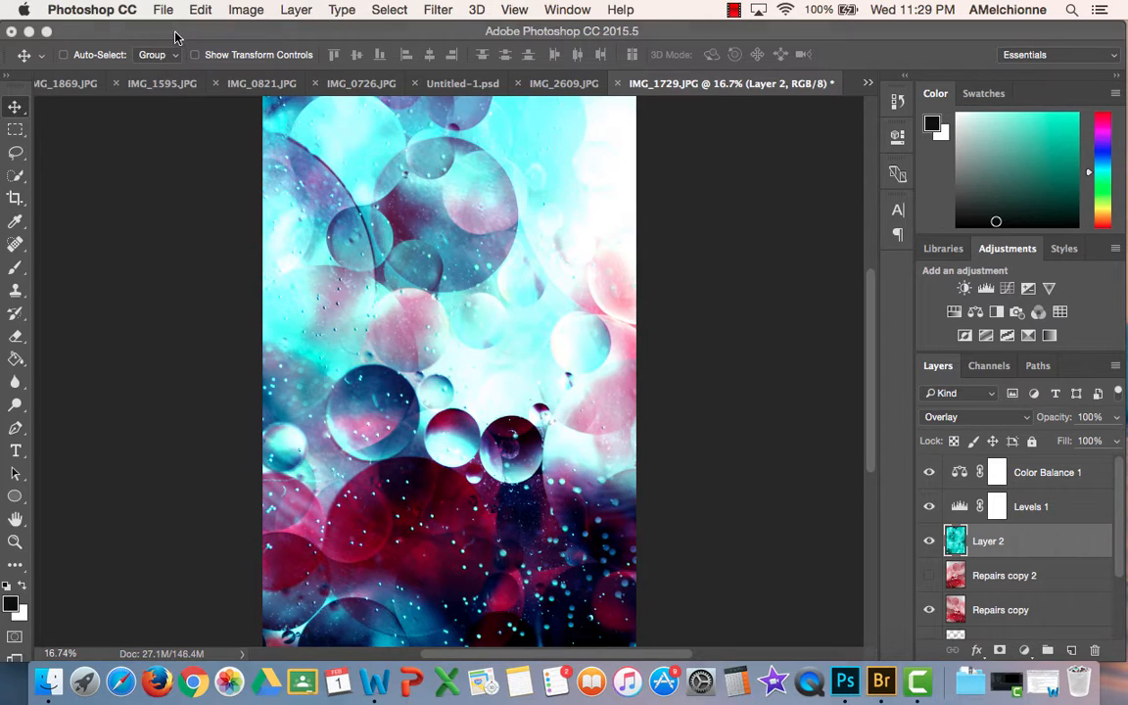
Rotate the entire bubble composition 90° clockwise into landscape orientation
click(246, 10)
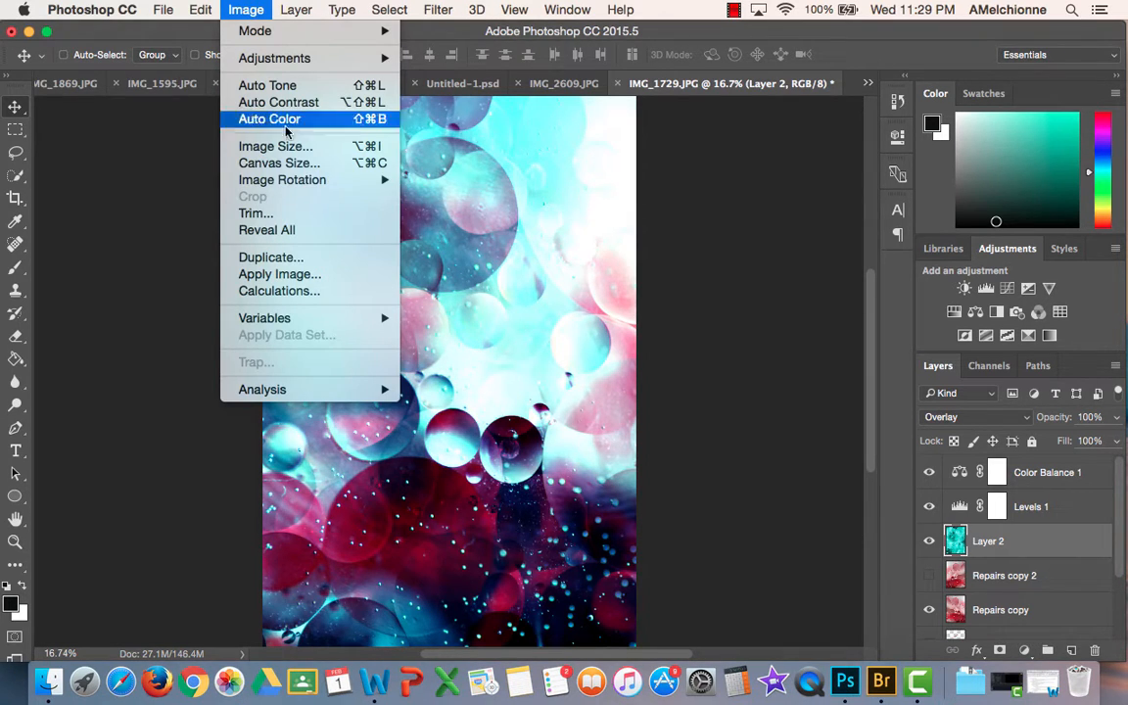
mouse_move(294, 182)
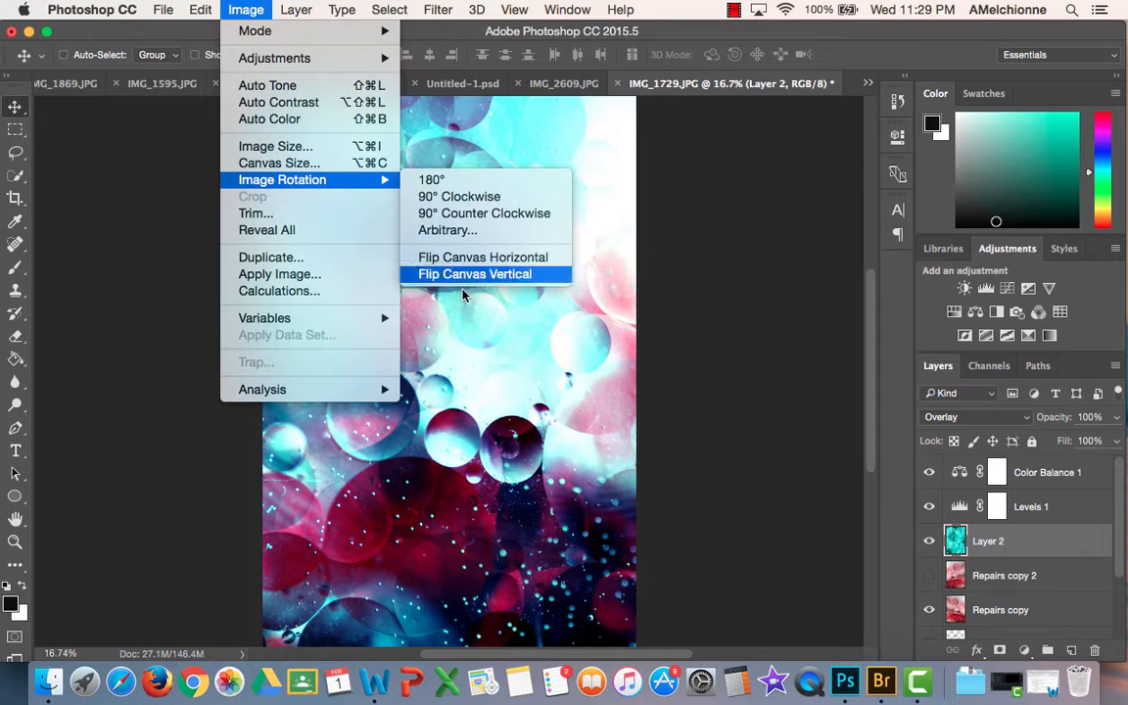
click(446, 197)
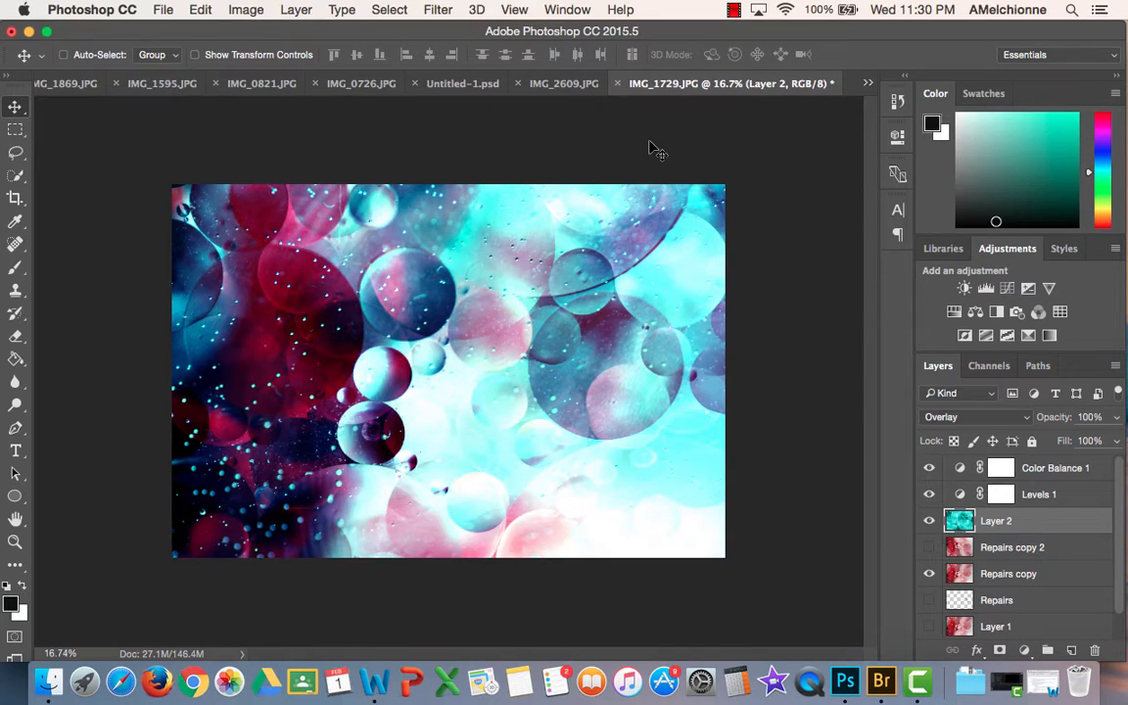
Switch to the ink photo IMG_2609.JPG and crop it tightly around the ink plume, inside the glass walls and above its base
click(562, 86)
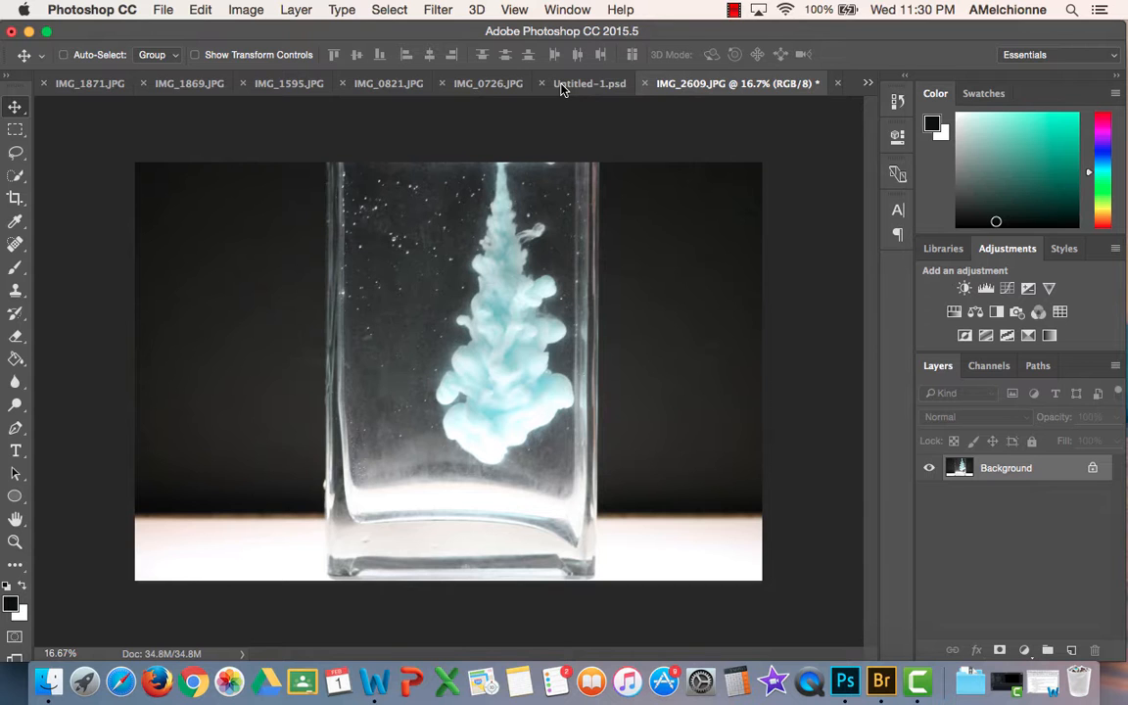
key(super+equal)
key(super+equal)
key(super+equal)
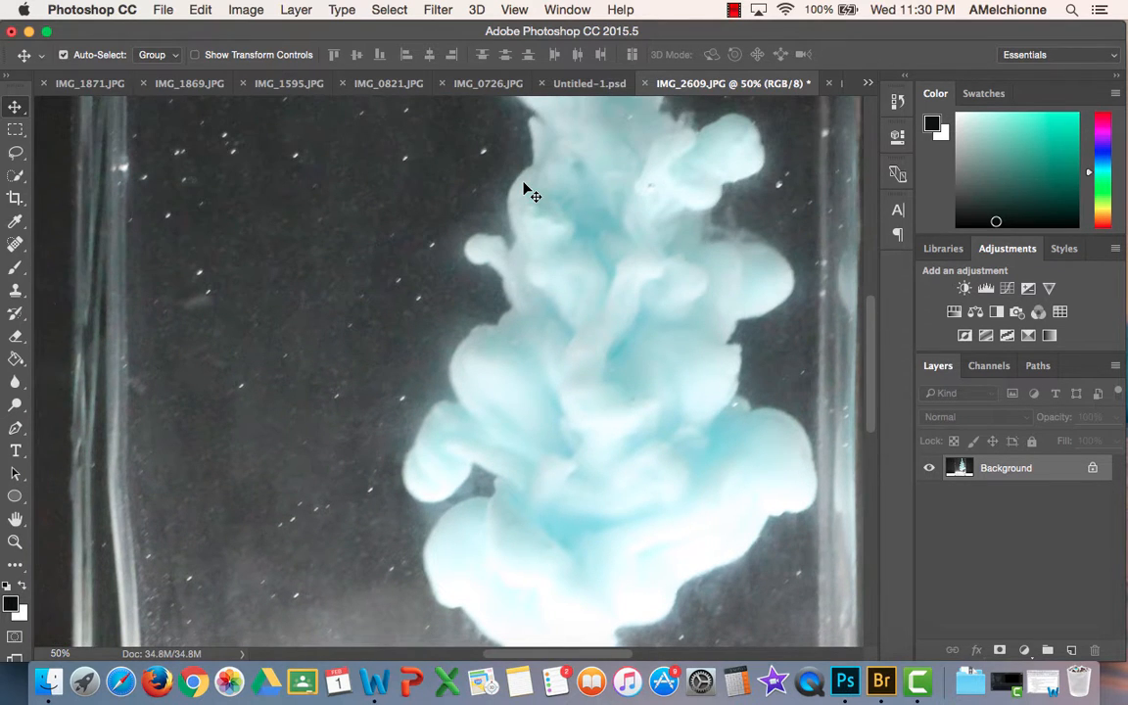
key(super+0)
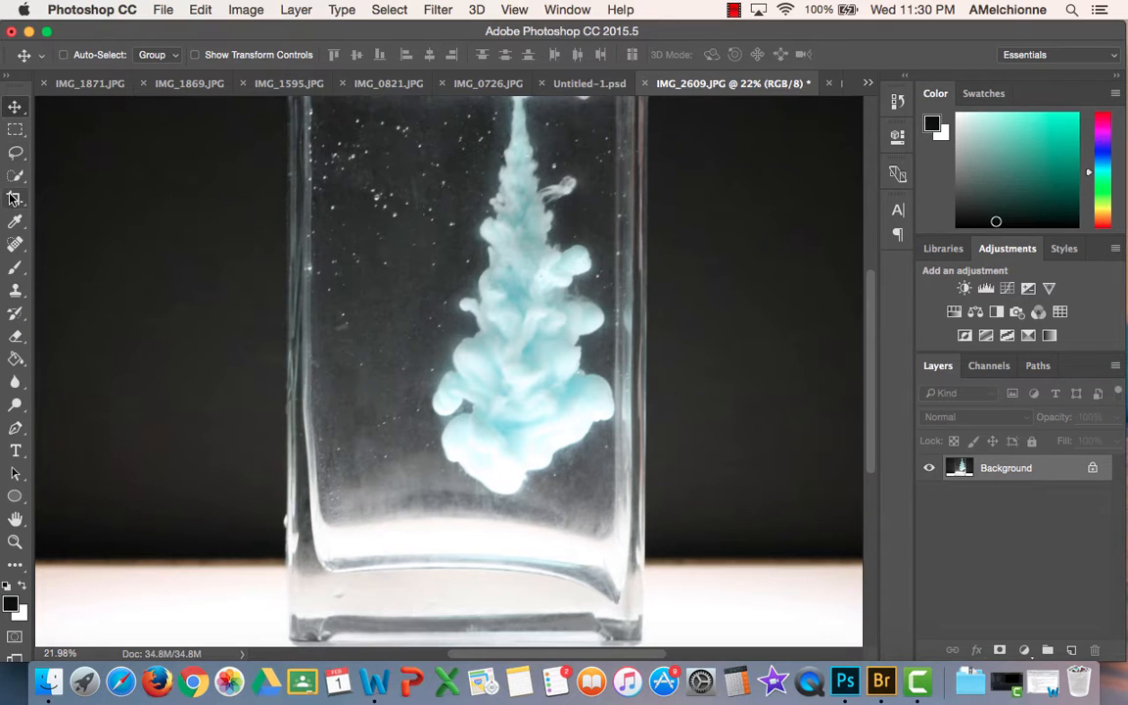
click(12, 199)
drag(39, 372, 174, 372)
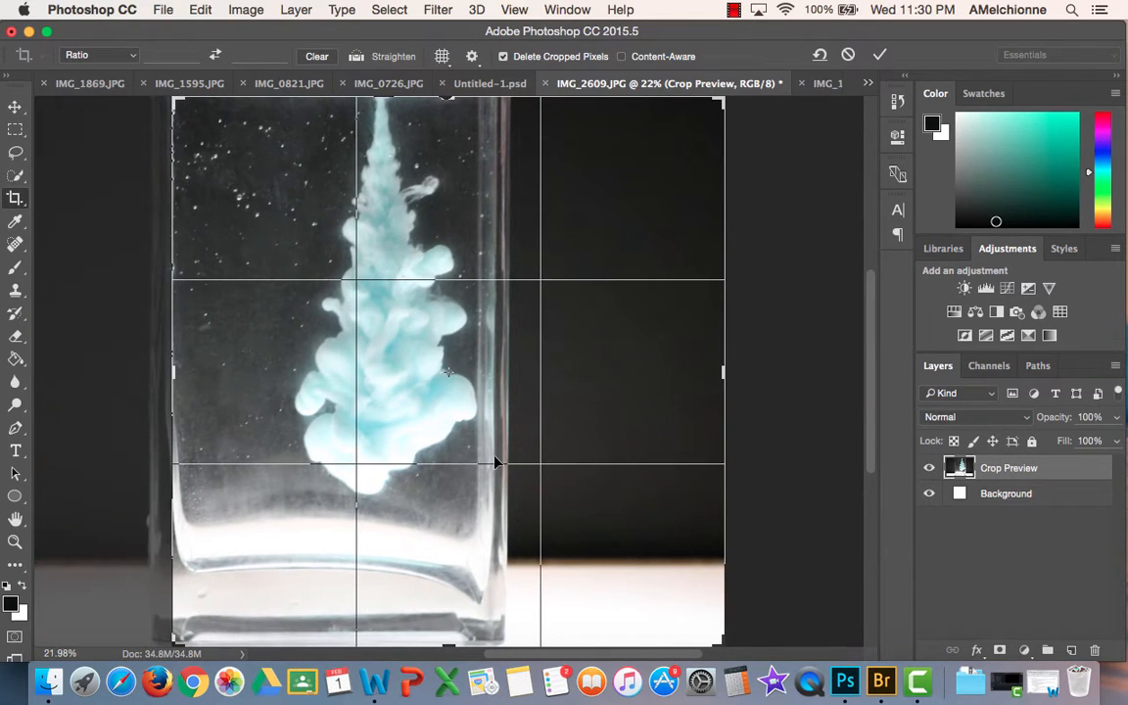
drag(723, 372, 606, 363)
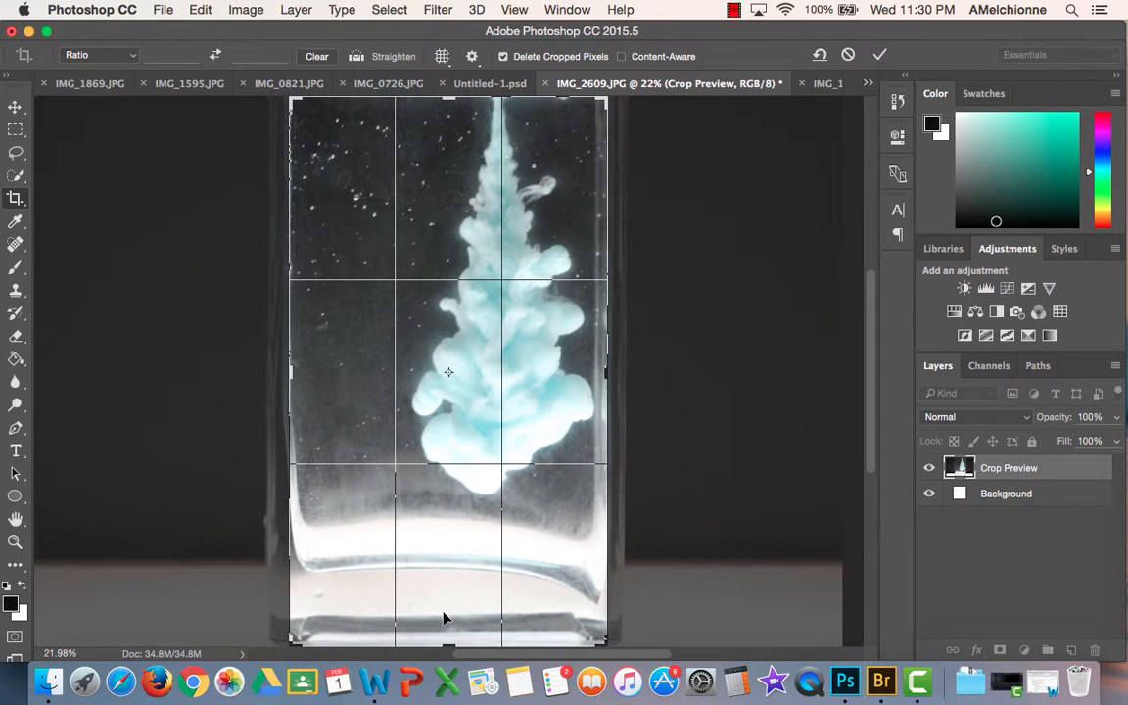
drag(446, 638, 448, 590)
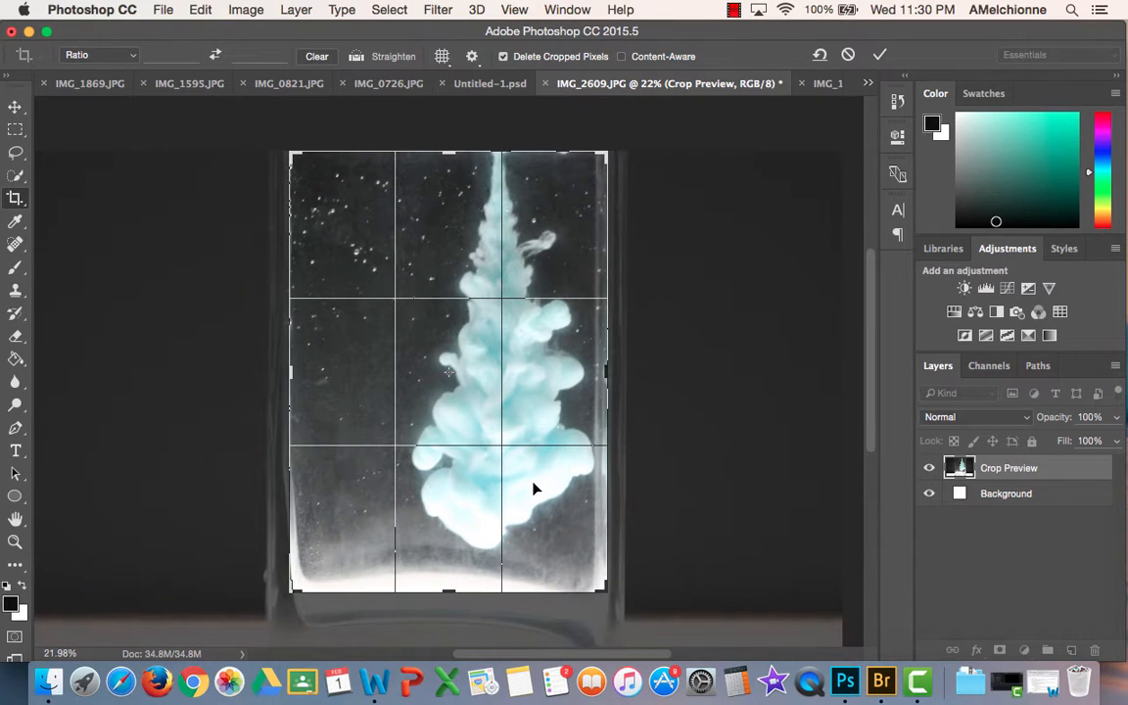
key(Return)
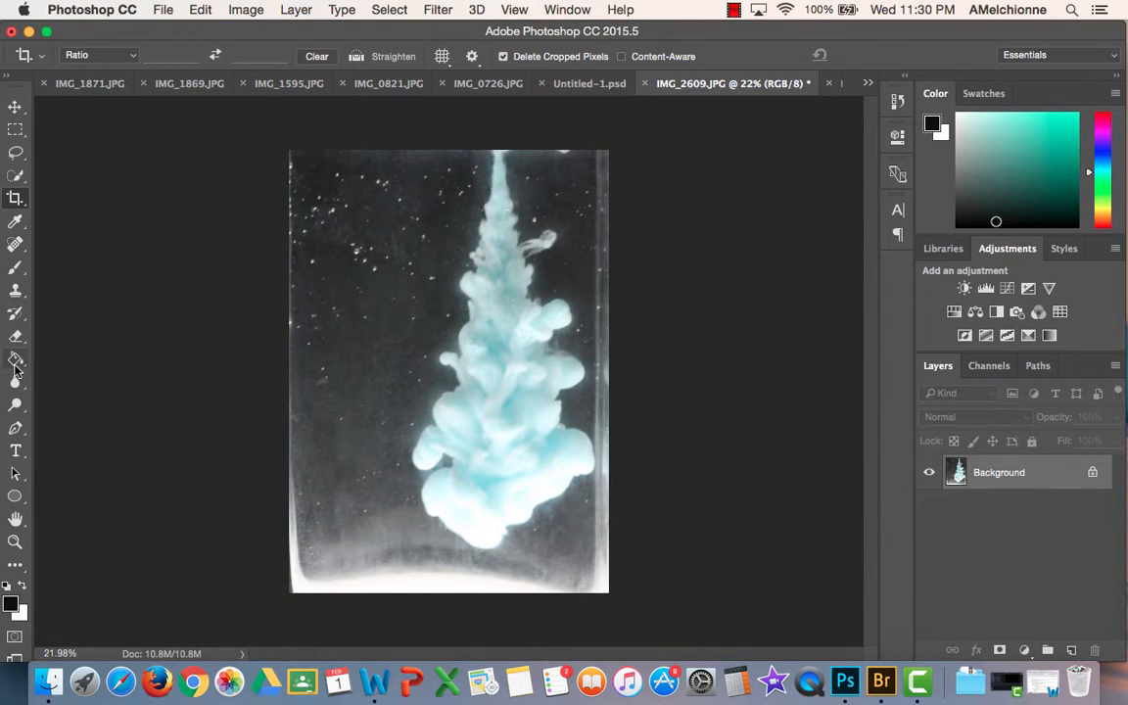
Add a new layer and remove the white specks around the upper part of the ink plume with the Spot Healing Brush
click(14, 243)
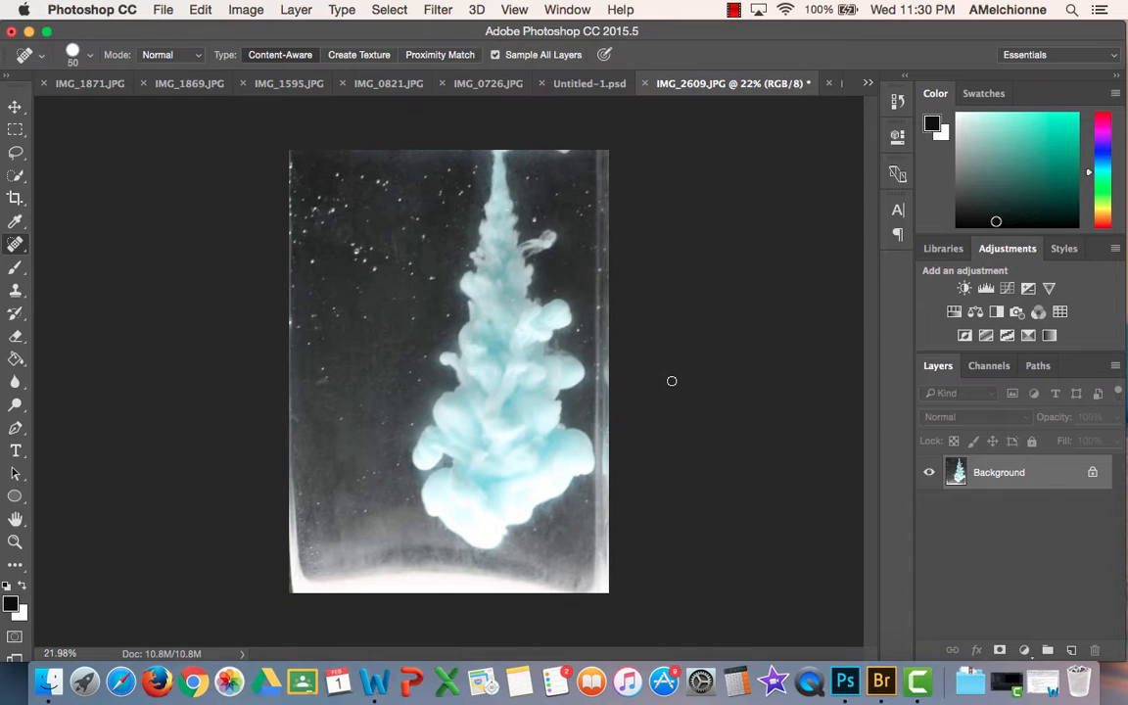
click(1071, 650)
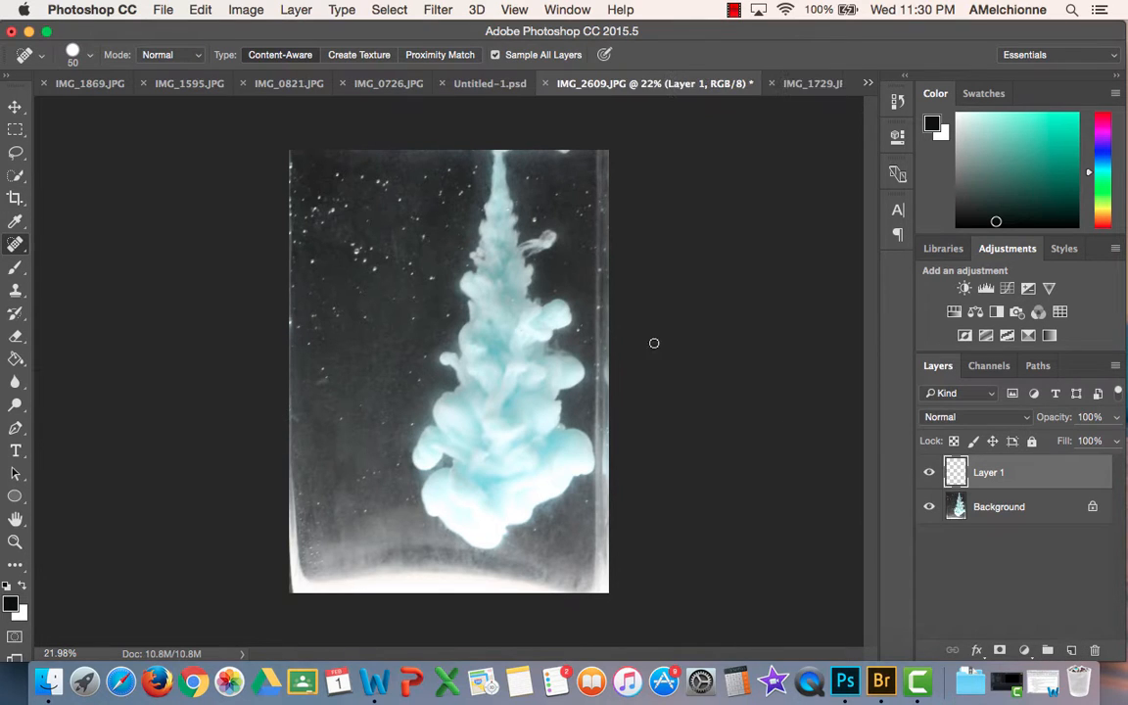
drag(416, 217, 424, 236)
mouse_move(376, 185)
mouse_down()
mouse_move(395, 191)
mouse_move(376, 189)
mouse_up()
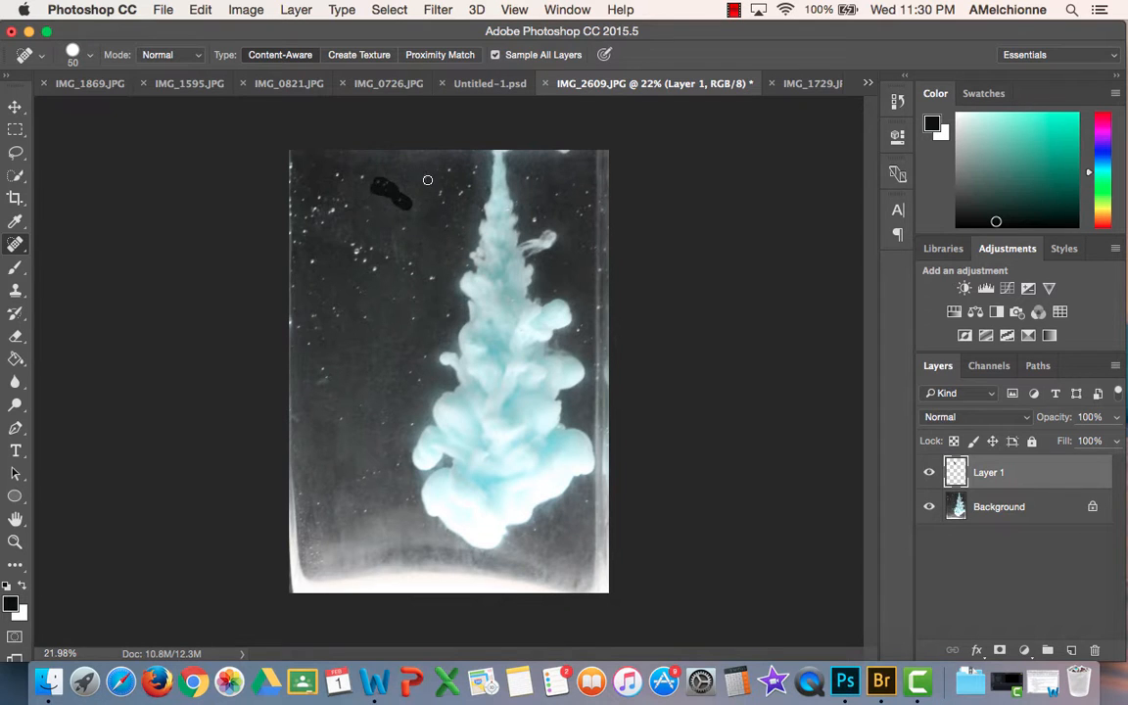
drag(446, 200, 479, 164)
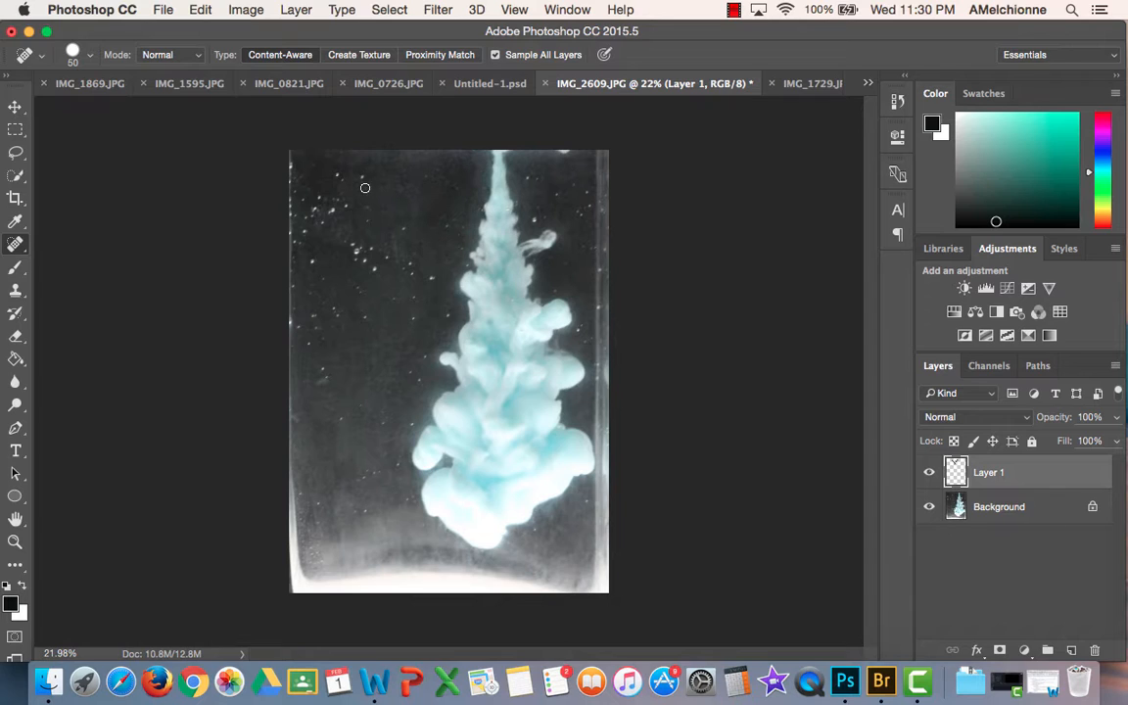
mouse_move(351, 200)
mouse_down()
mouse_move(325, 212)
mouse_move(314, 199)
mouse_move(300, 220)
mouse_move(314, 256)
mouse_move(367, 266)
mouse_move(363, 250)
mouse_move(378, 286)
mouse_move(388, 256)
mouse_move(415, 270)
mouse_up()
Enlarge the healing brush to 125 and remove the upper part of the right glass edge and the nearby marks
key(bracketright)
key(bracketright)
key(bracketright)
drag(599, 158, 599, 303)
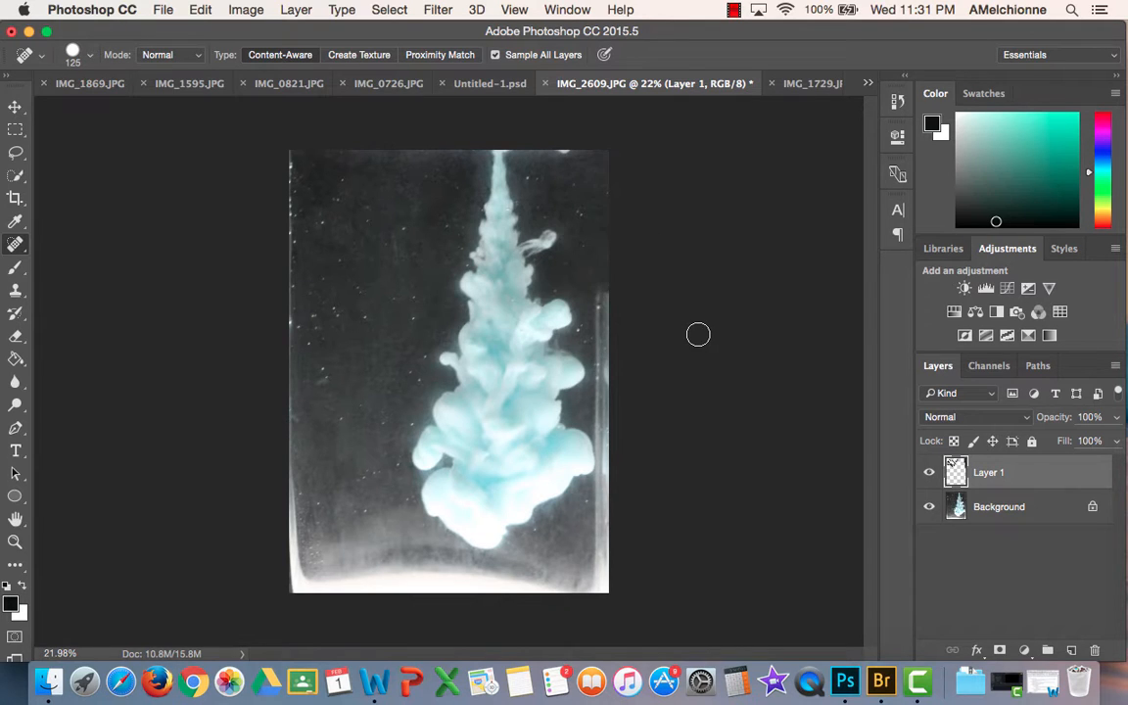
click(578, 201)
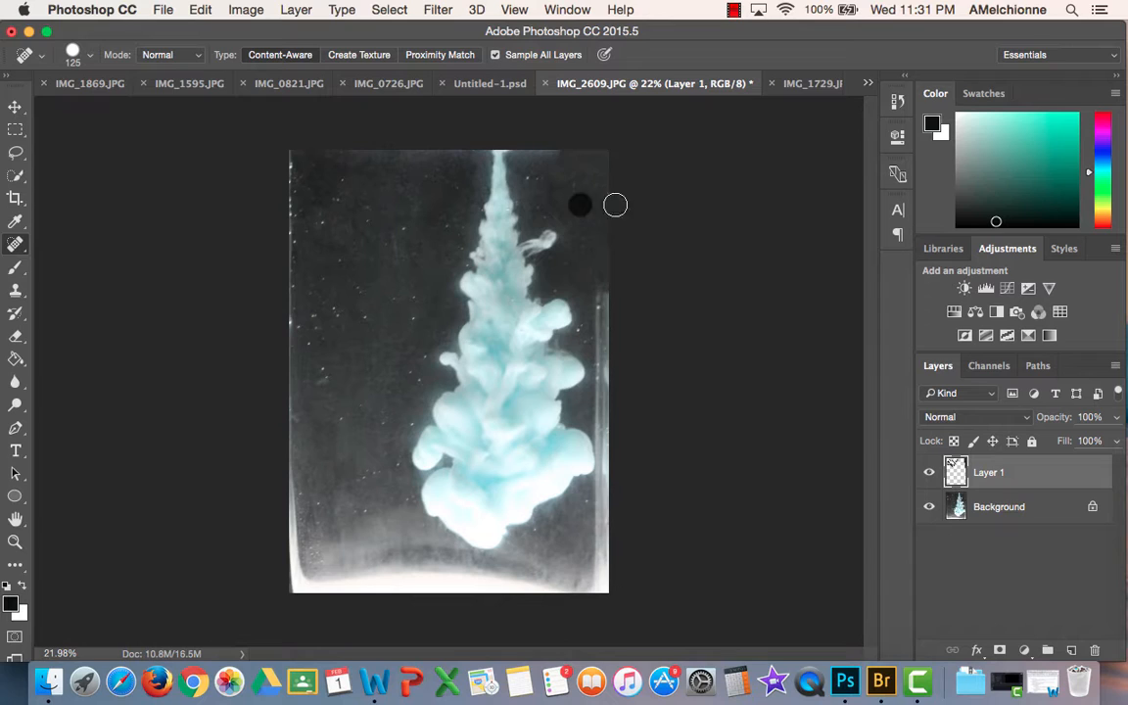
mouse_move(540, 151)
mouse_down()
mouse_move(590, 196)
mouse_move(601, 182)
mouse_move(604, 204)
mouse_move(549, 163)
mouse_move(588, 164)
mouse_up()
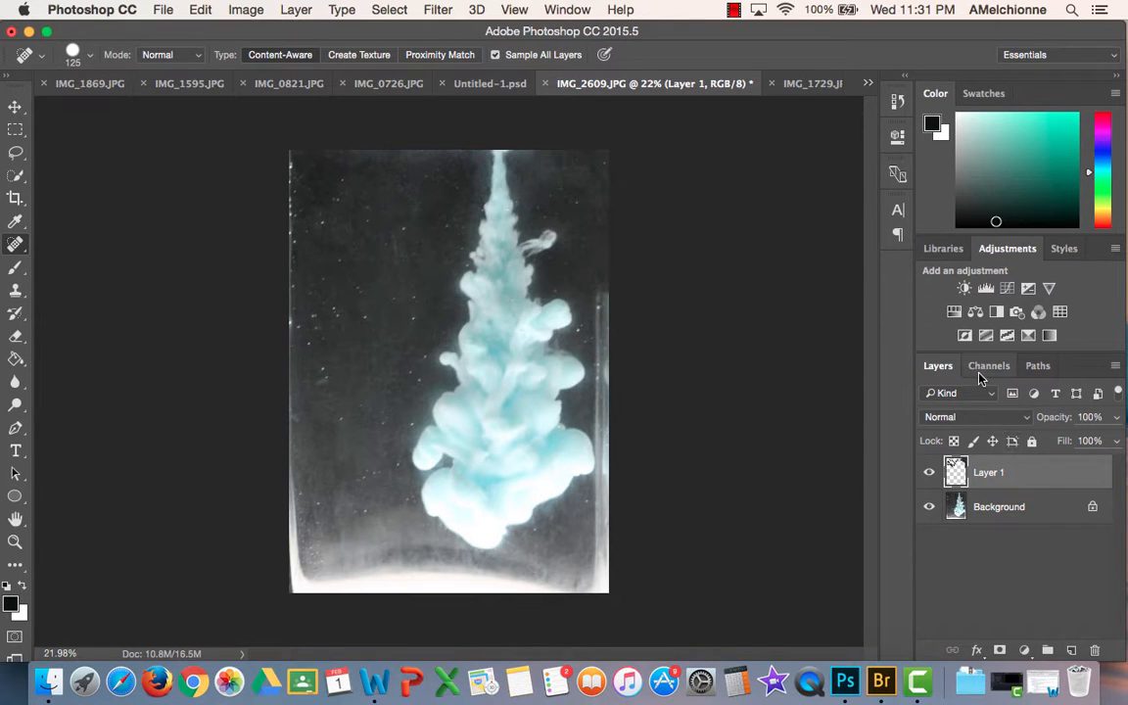
Add a Levels adjustment with black input at 131 and midtones at 1.50 to turn the ink photo's background black
click(978, 290)
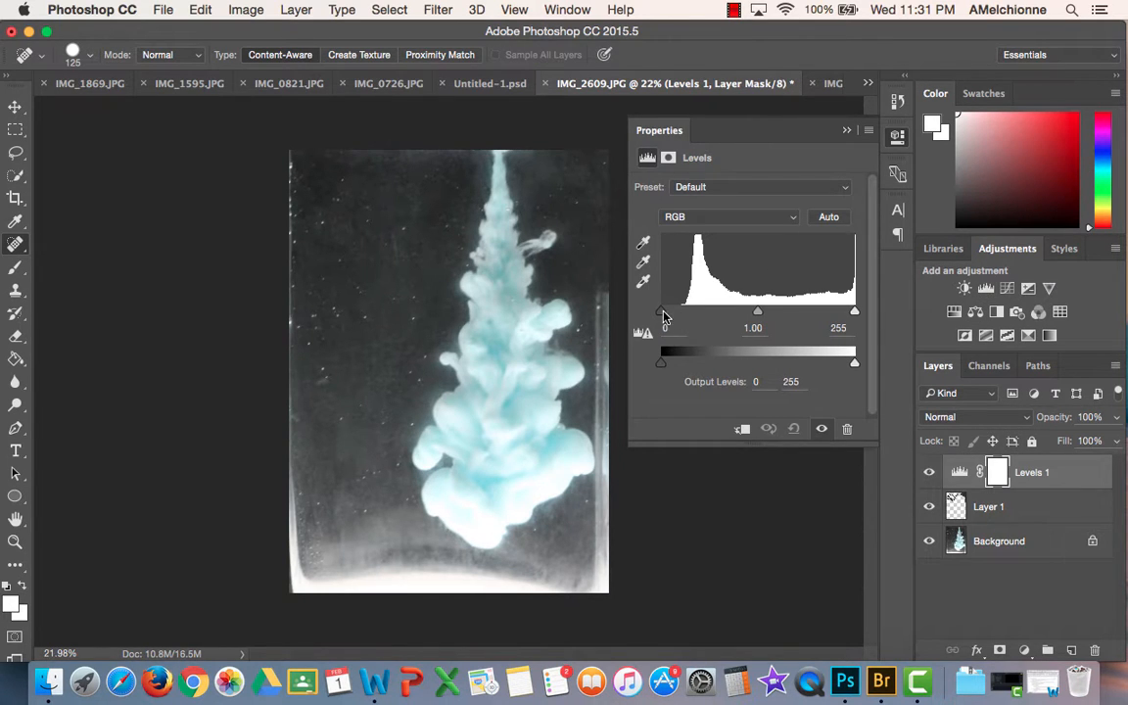
mouse_move(663, 316)
mouse_down()
mouse_move(776, 315)
mouse_move(759, 317)
mouse_up()
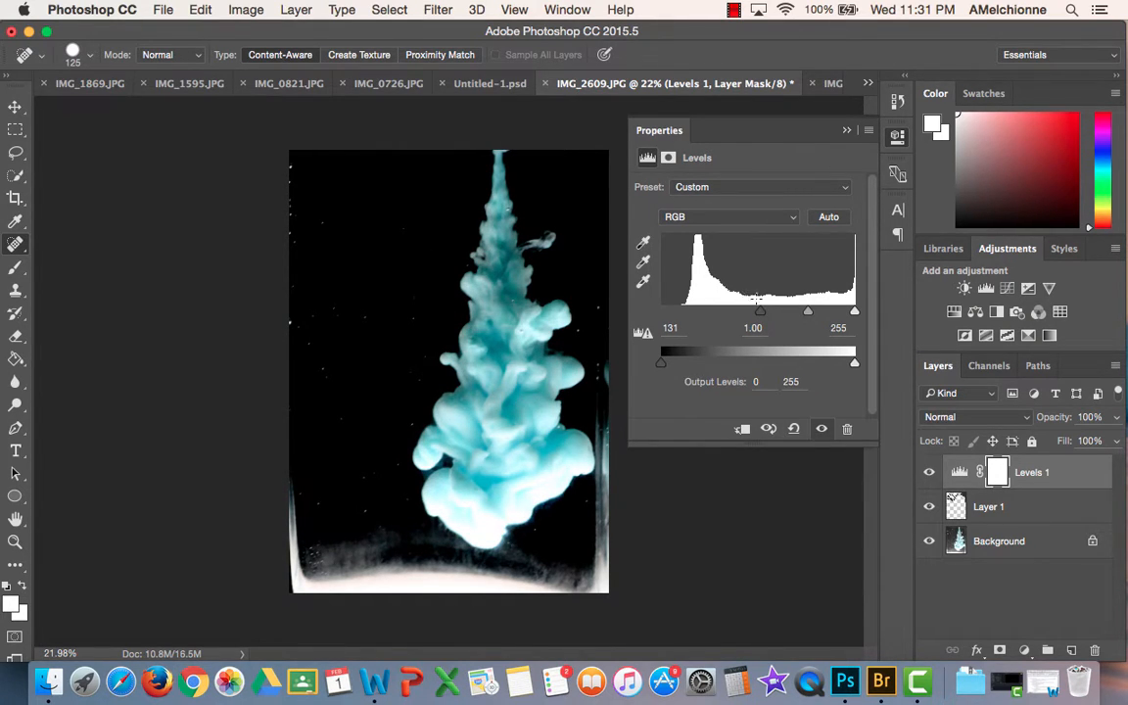
drag(809, 318, 793, 317)
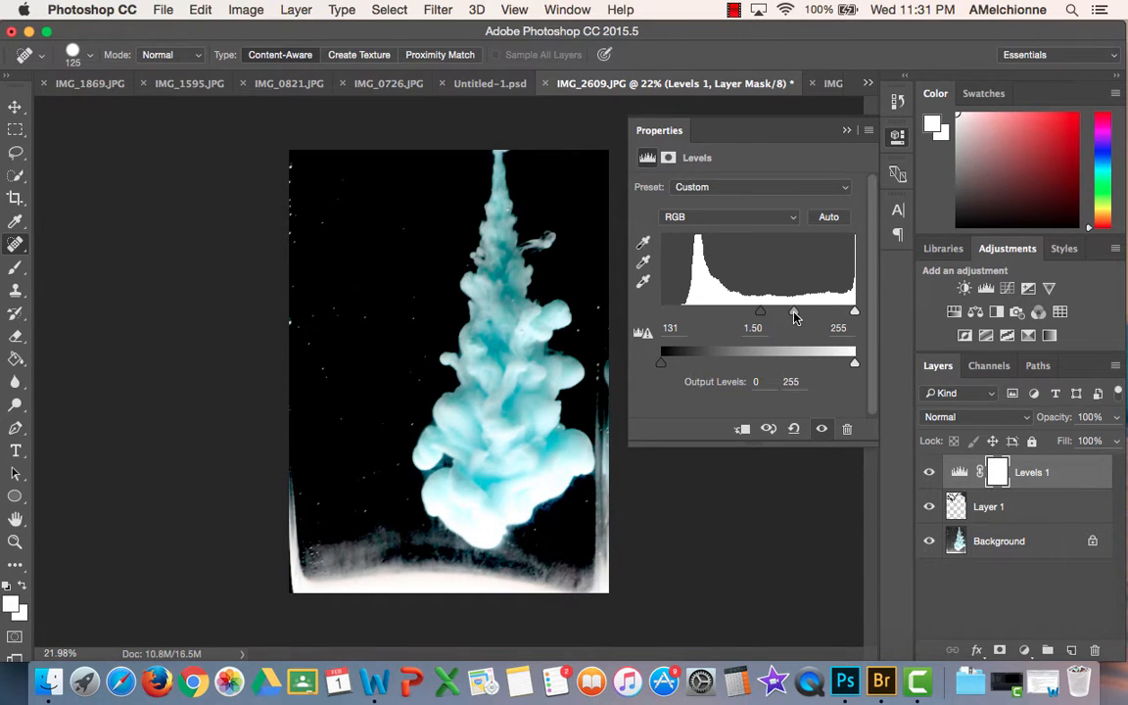
click(844, 132)
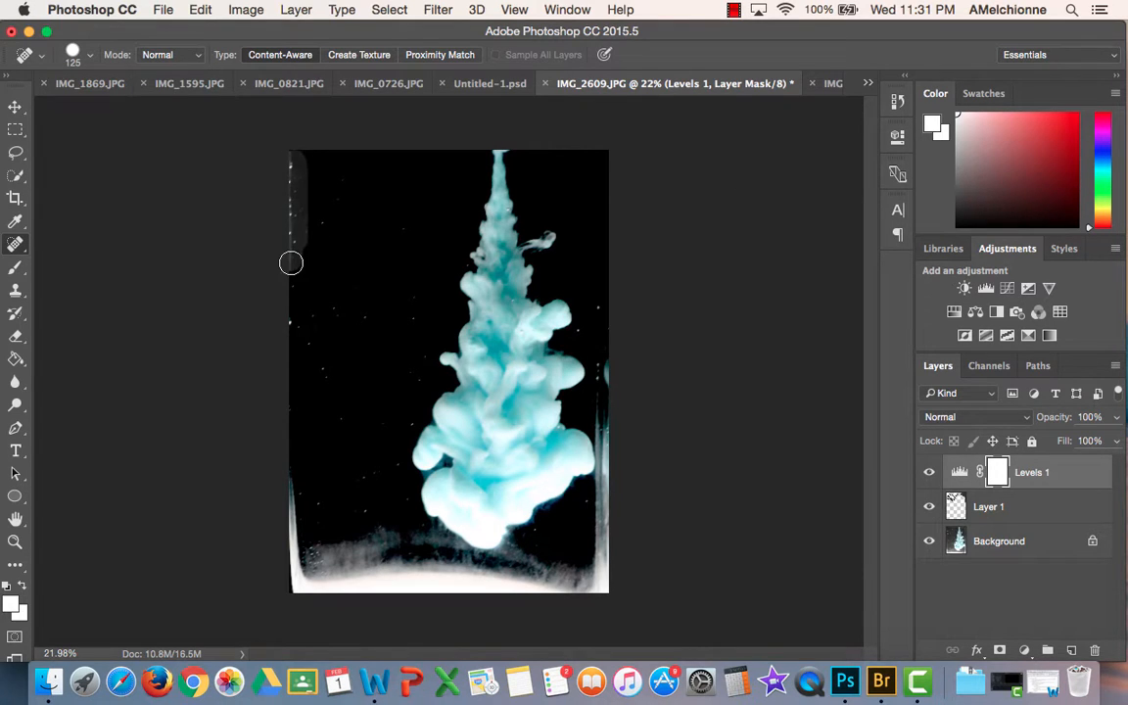
Duplicate Layer 1 and the Levels 1 adjustment layer together
click(989, 505)
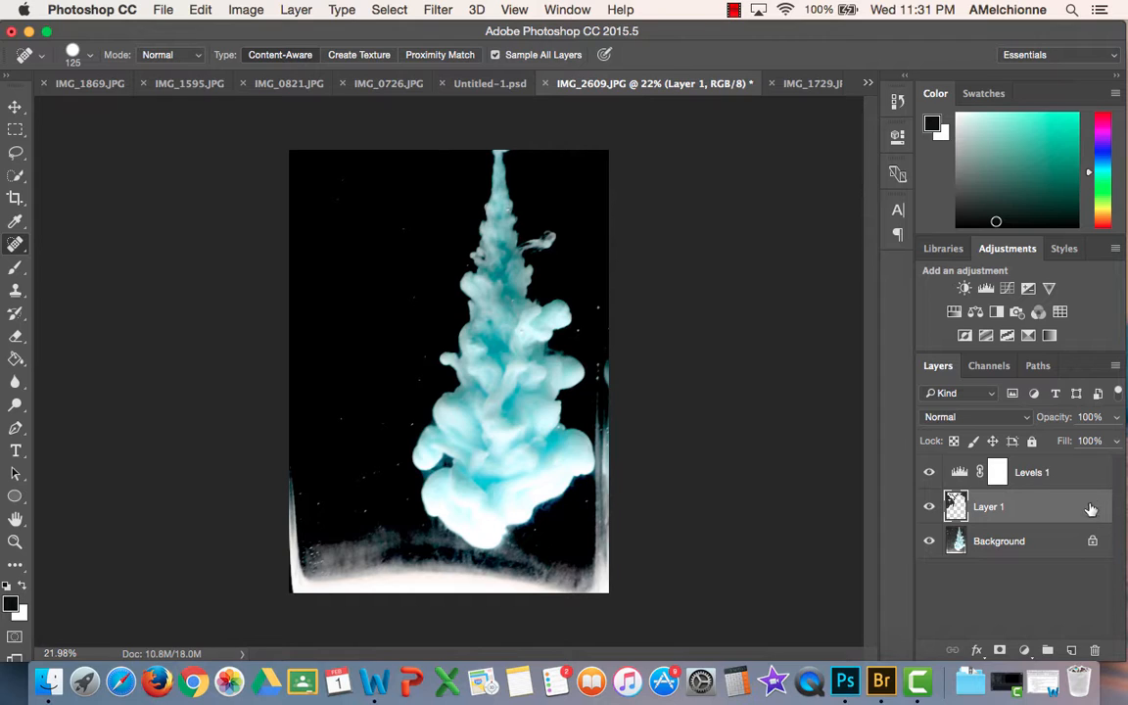
shift+click(1067, 480)
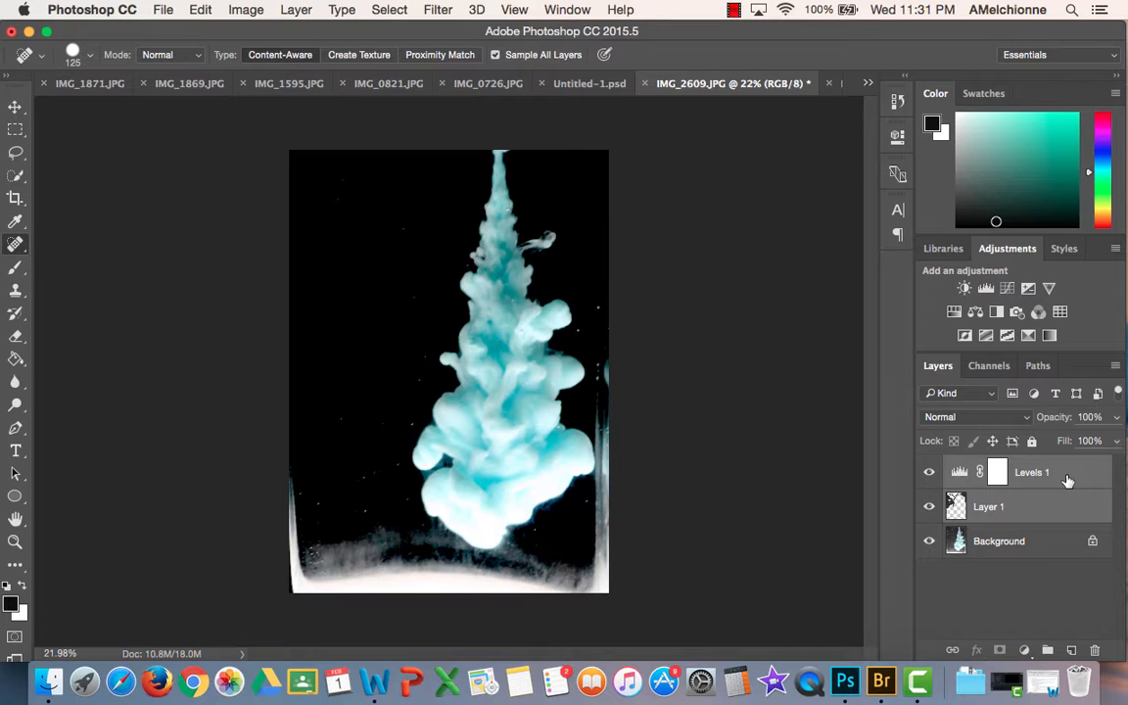
key(super+j)
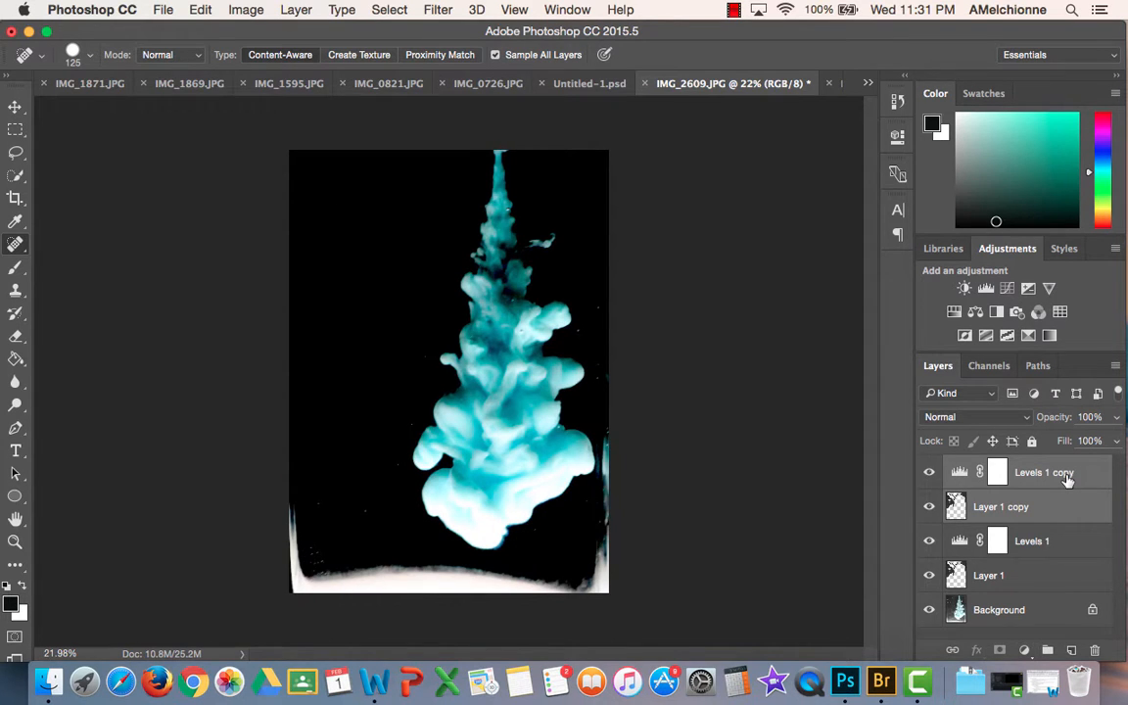
Hide the original Levels 1, Layer 1 and Background layers, and undo the merge of the two copies
key(super+e)
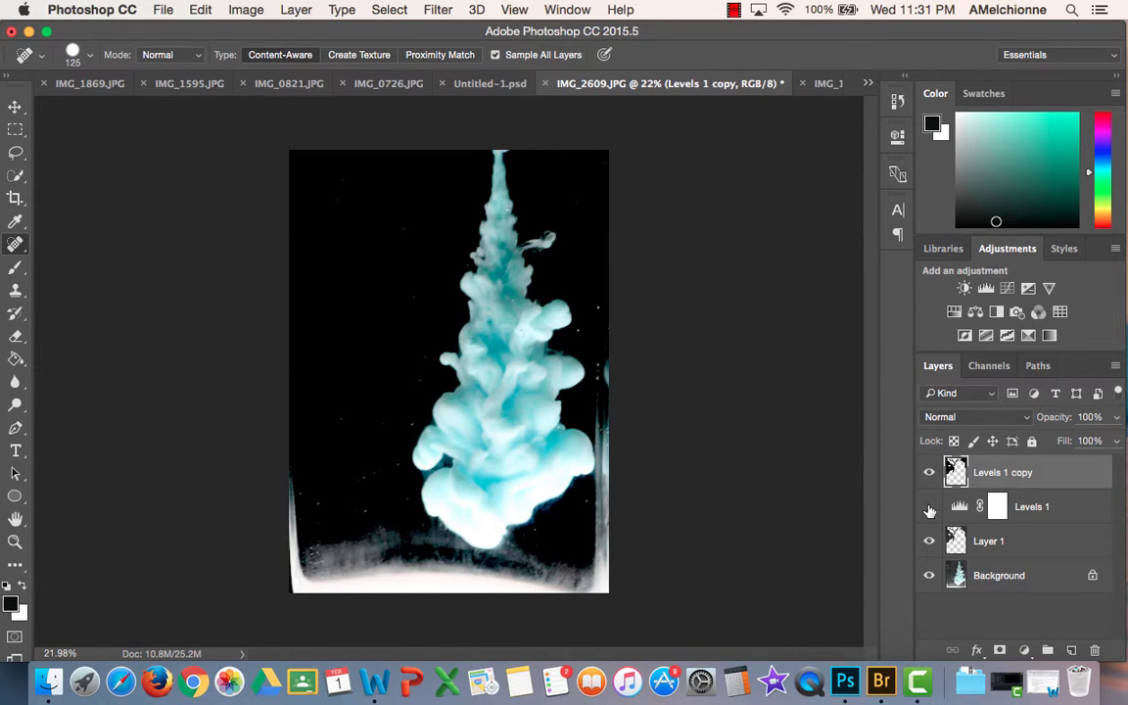
drag(929, 508, 929, 583)
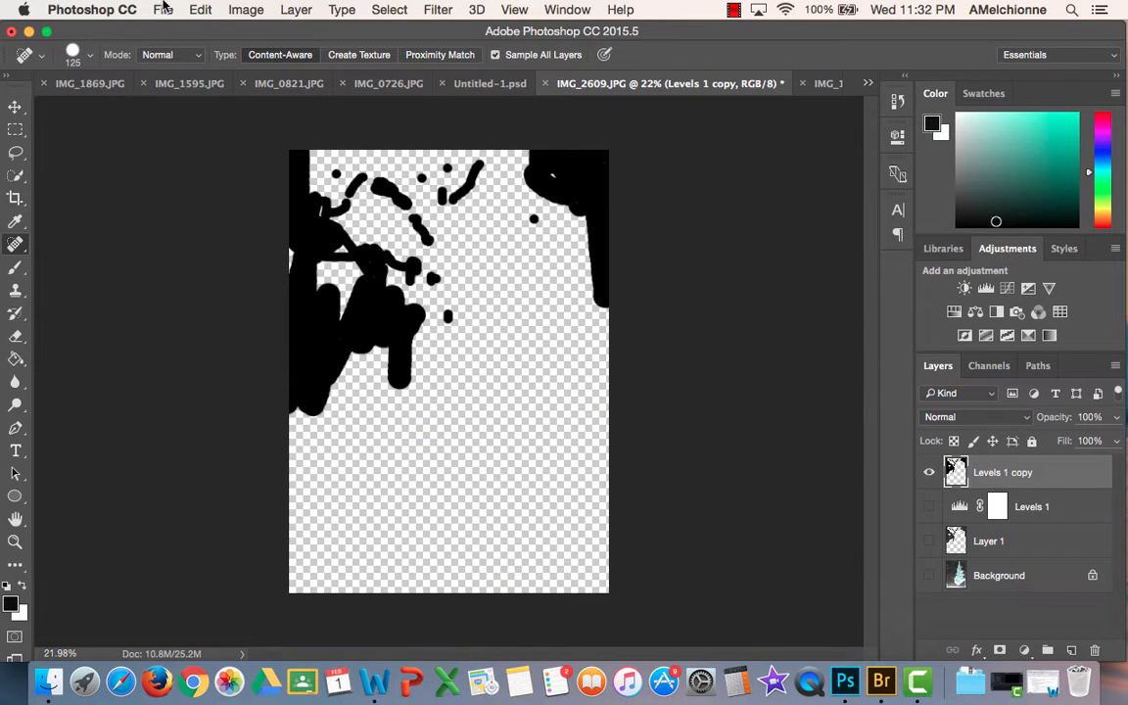
click(200, 10)
click(254, 31)
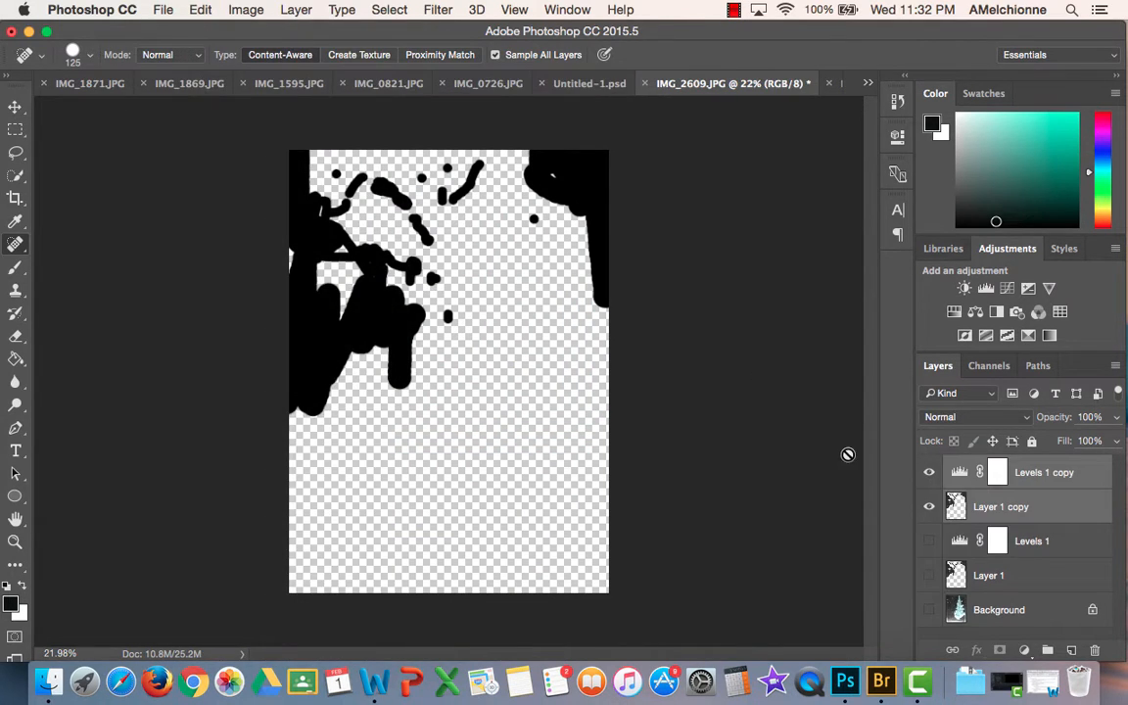
Show the Background layer, place a duplicate of it directly beneath Layer 1 copy, and merge it with the two copies above
click(1009, 610)
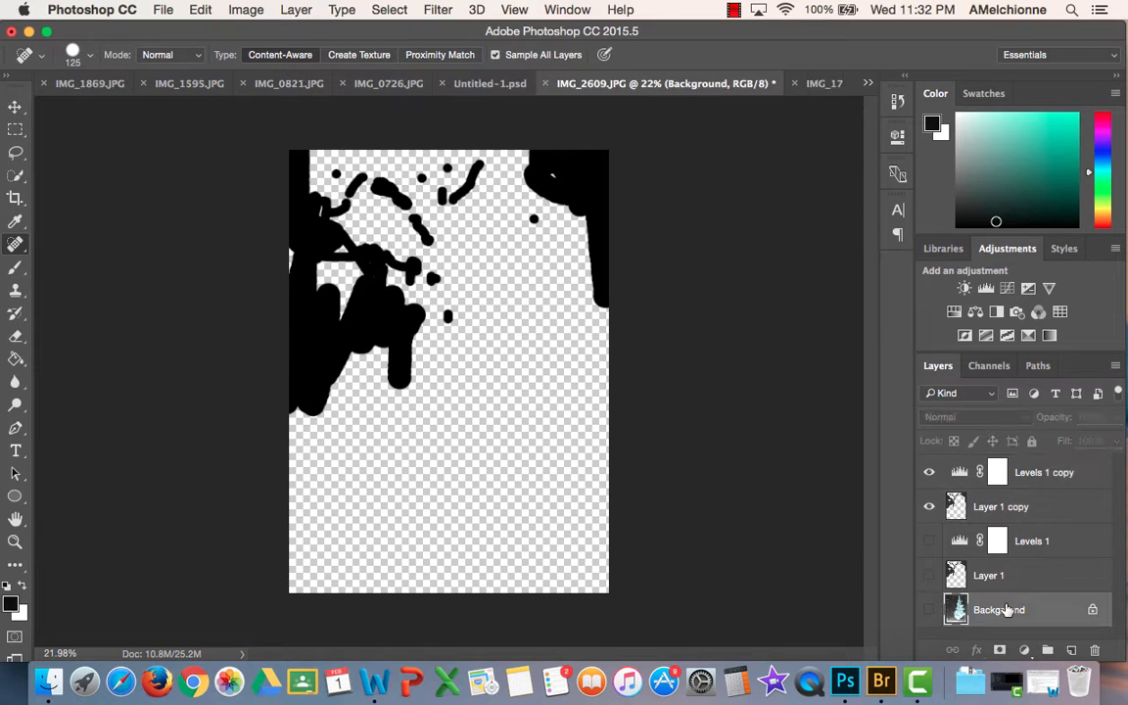
click(929, 610)
key(super+j)
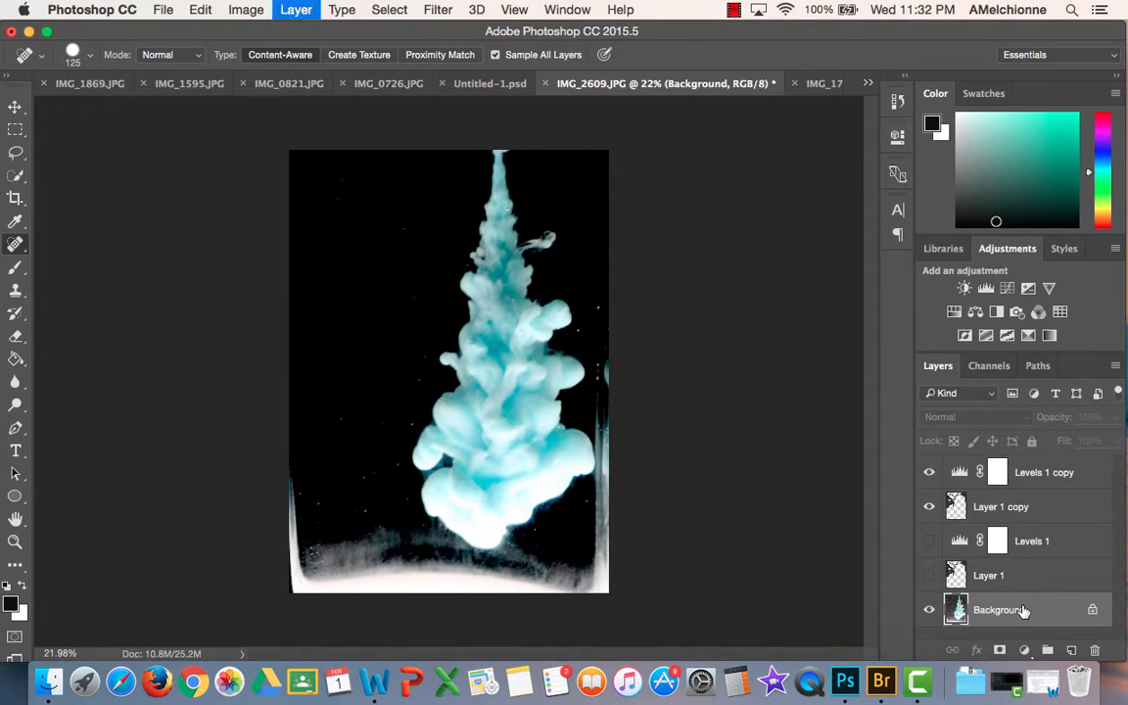
drag(1023, 610, 1023, 516)
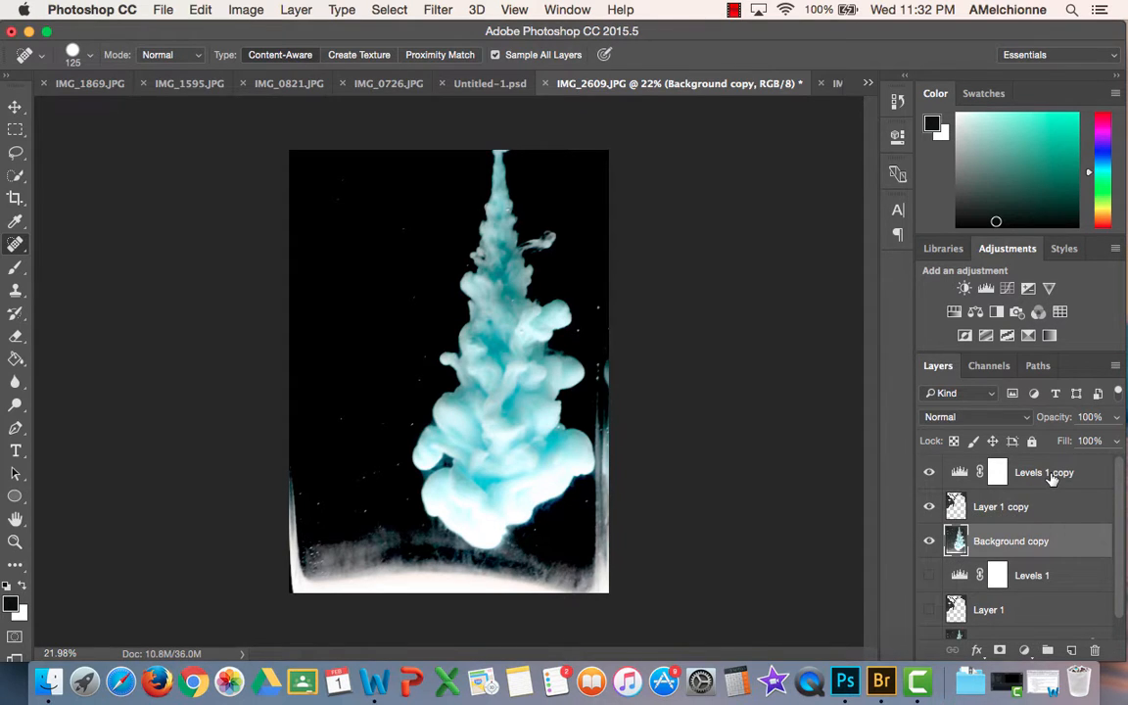
shift+click(1050, 477)
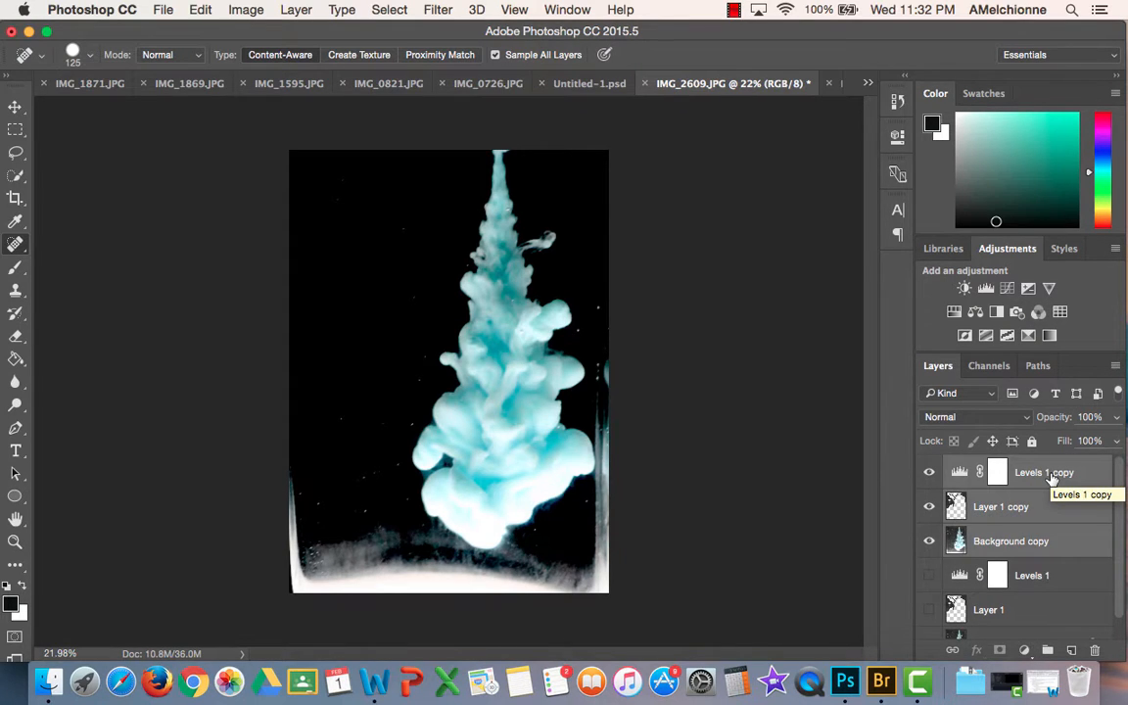
key(super+e)
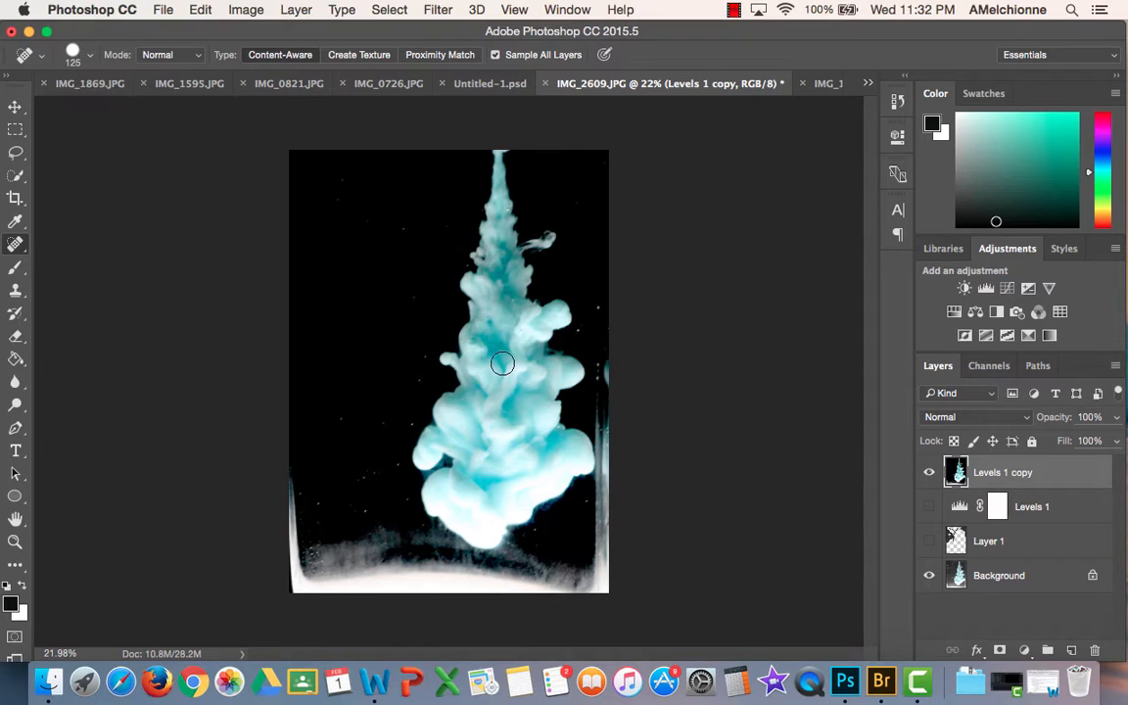
Select the whole ink plume on the merged layer with the Quick Selection tool
click(13, 173)
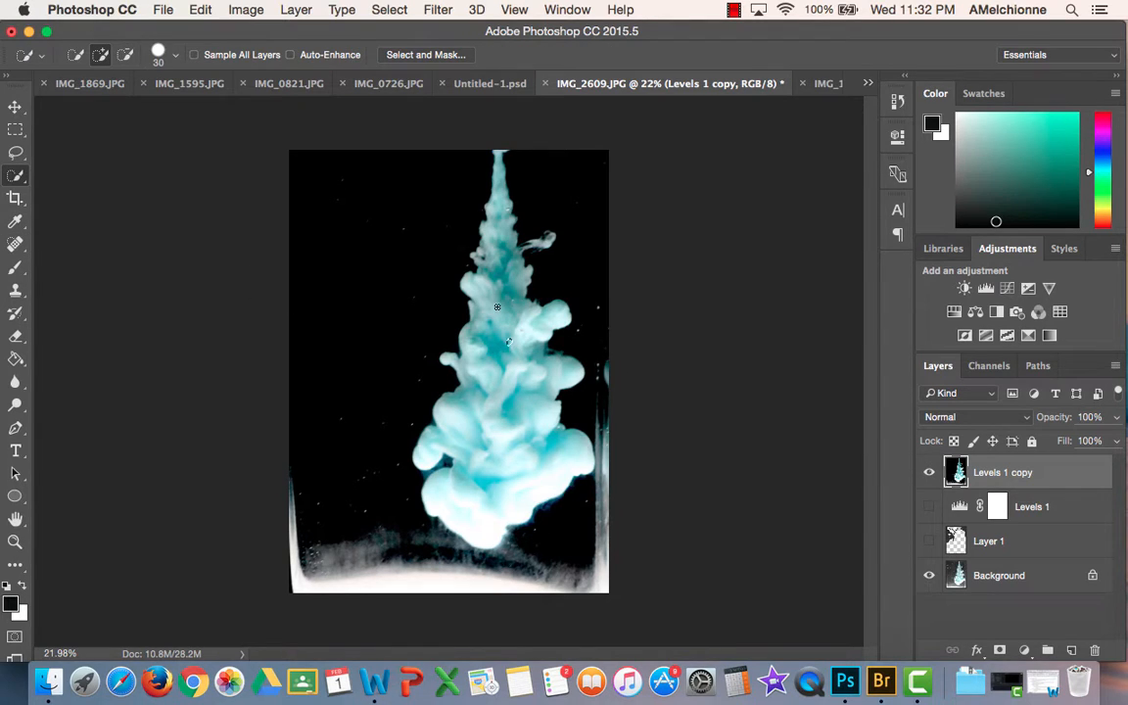
drag(497, 307, 501, 191)
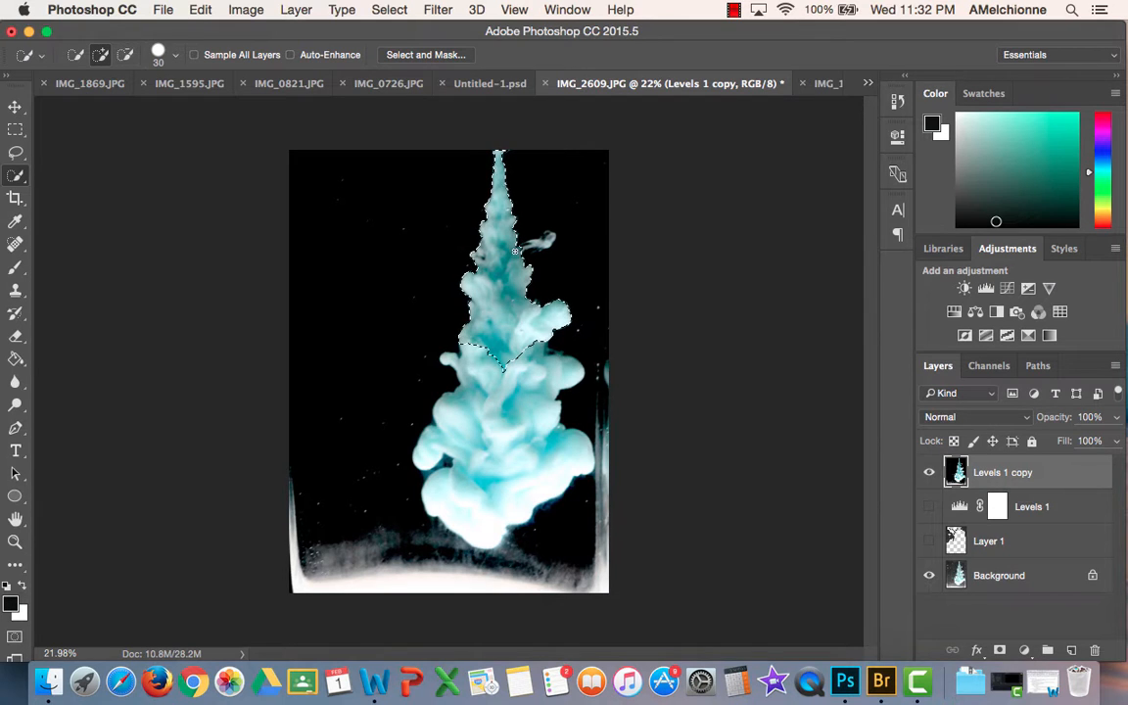
mouse_move(528, 345)
mouse_down()
mouse_move(536, 440)
mouse_move(555, 471)
mouse_move(535, 487)
mouse_move(460, 453)
mouse_up()
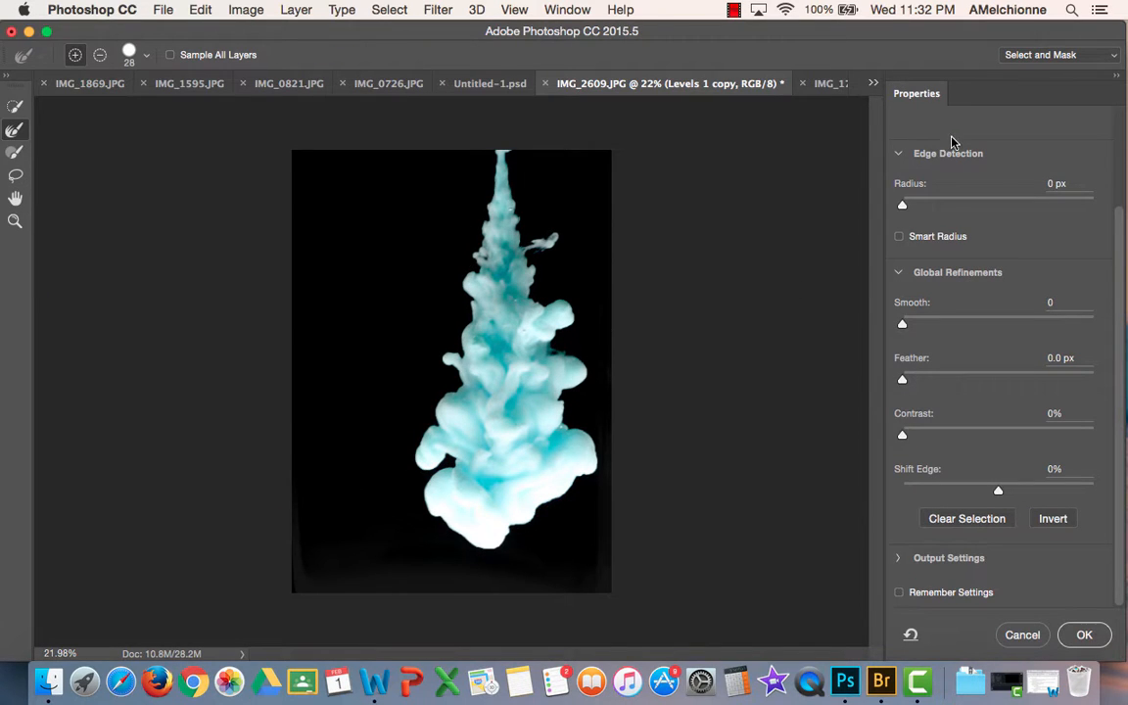
In Select and Mask, preview the plume selection as an Overlay and use an edge radius of 10 px with Smart Radius off
scroll(952, 141, up, 3)
click(973, 162)
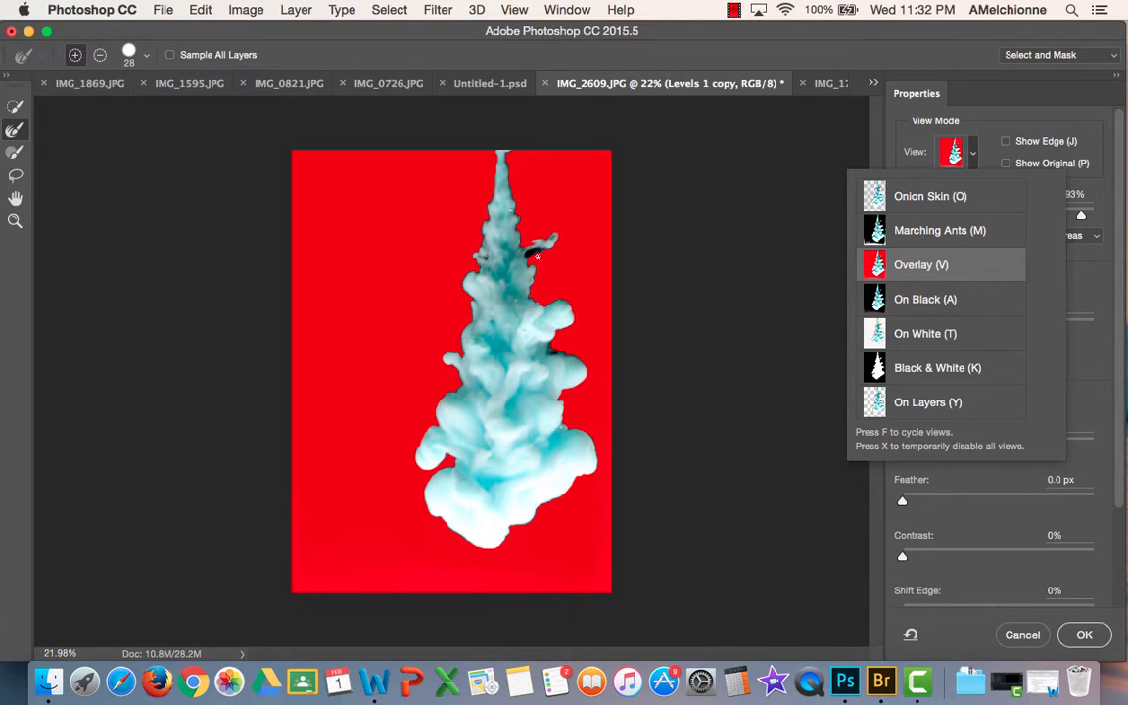
click(989, 118)
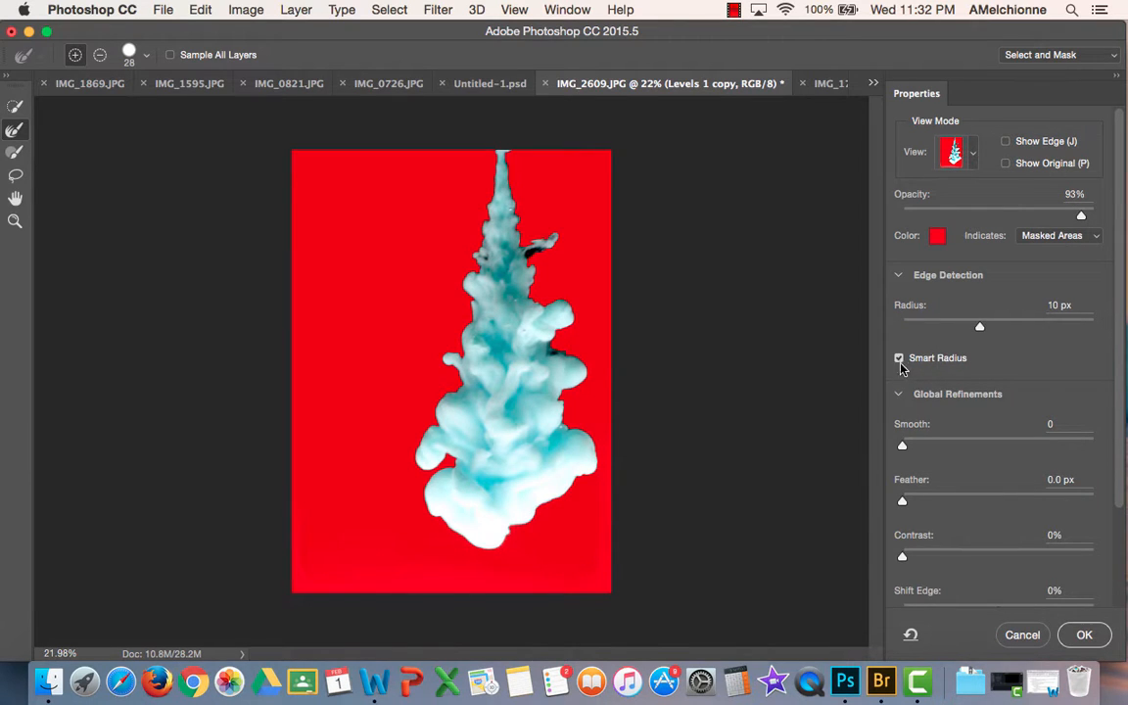
click(900, 359)
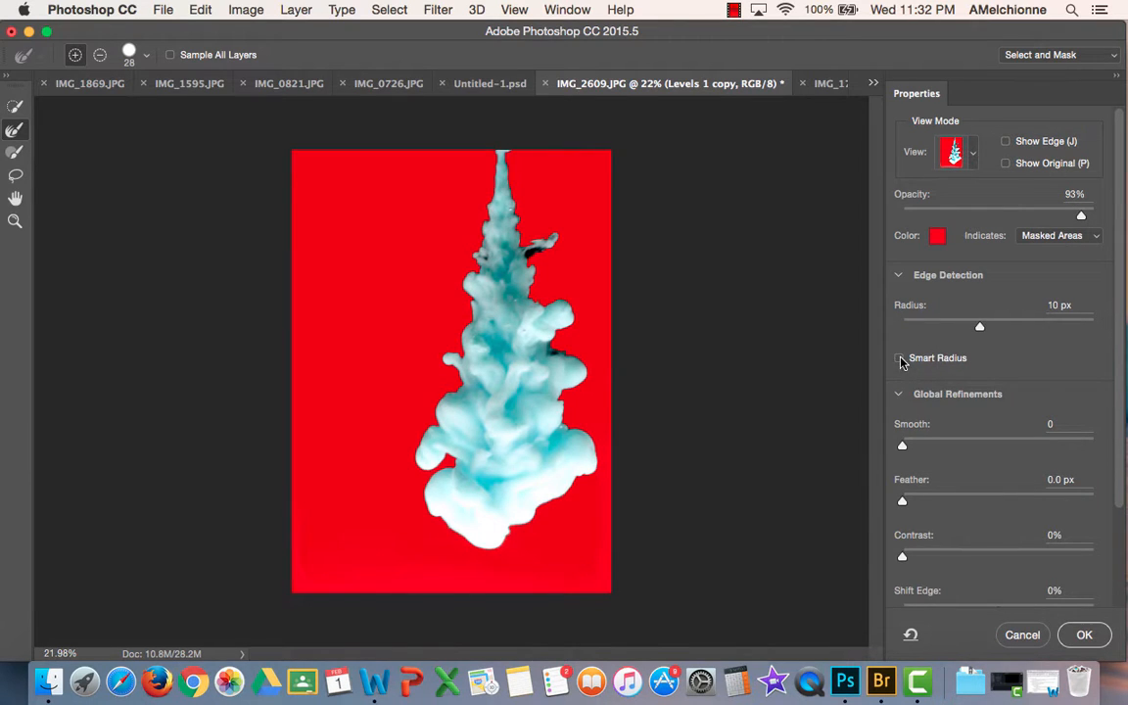
Refine the selection edge around the thin wisp beside the upper plume with the Refine Edge Brush and apply the refined selection
click(13, 155)
click(14, 131)
key(super+plus)
key(super+plus)
key(super+plus)
key(super+plus)
key(super+plus)
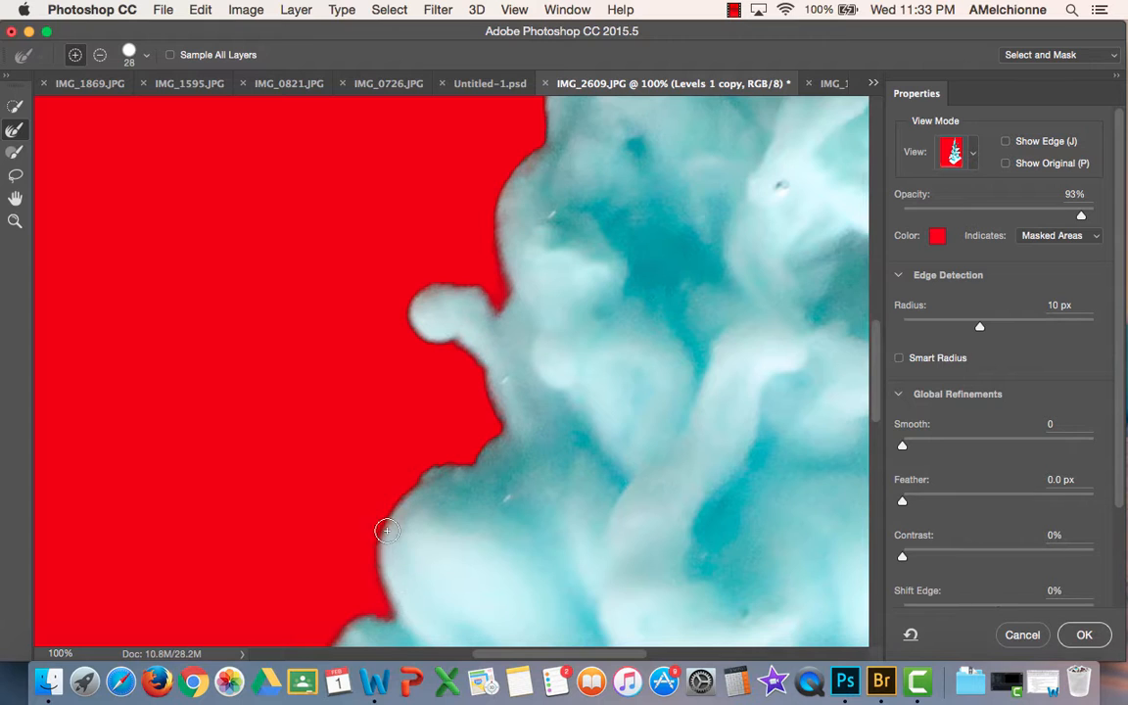
scroll(650, 277, up, 5)
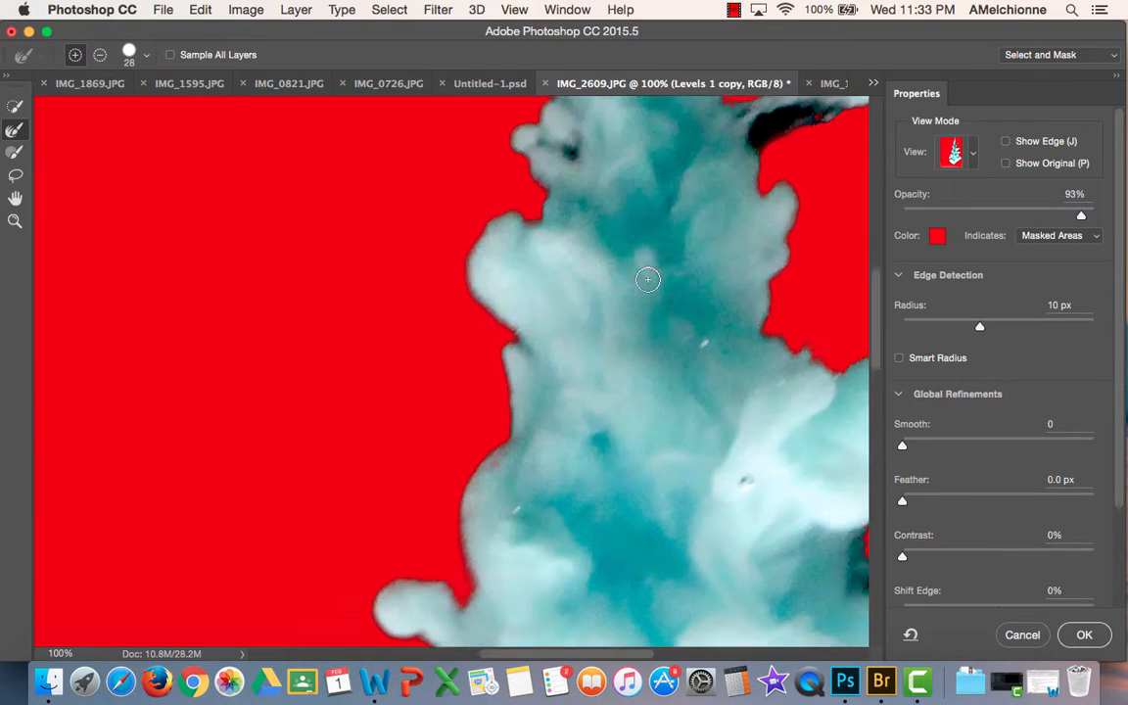
scroll(647, 279, up, 3)
scroll(647, 279, right, 4)
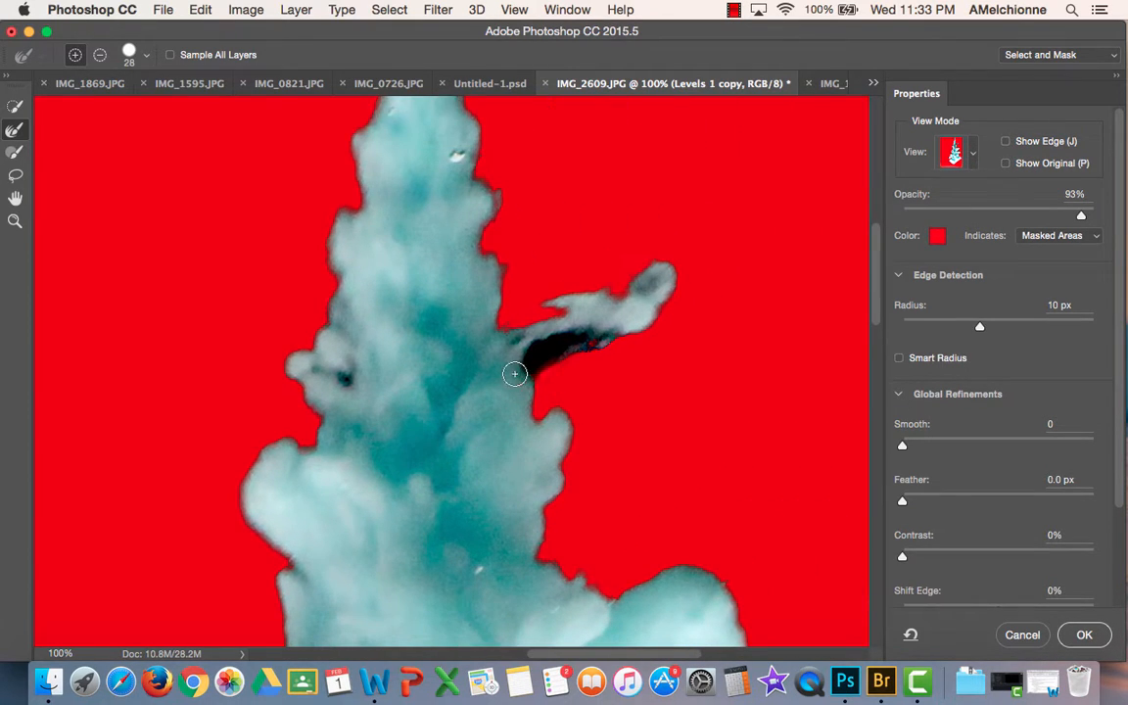
mouse_move(557, 327)
mouse_down()
mouse_move(526, 337)
mouse_move(615, 307)
mouse_move(624, 321)
mouse_move(645, 289)
mouse_move(564, 330)
mouse_up()
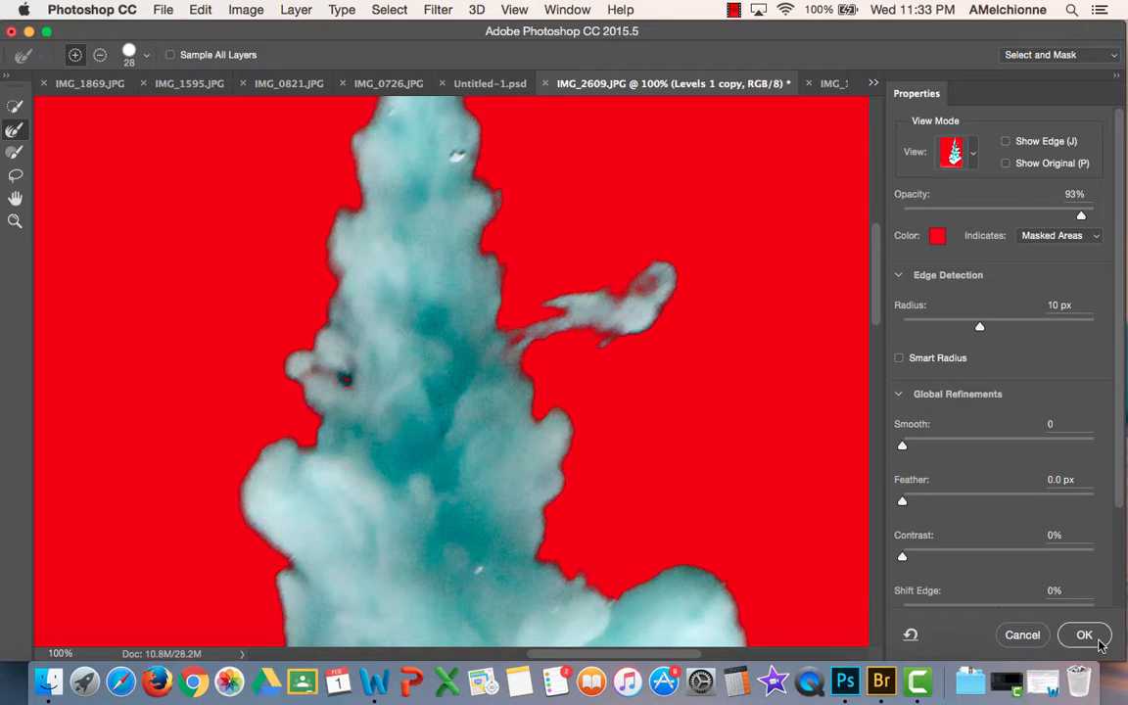
click(1084, 636)
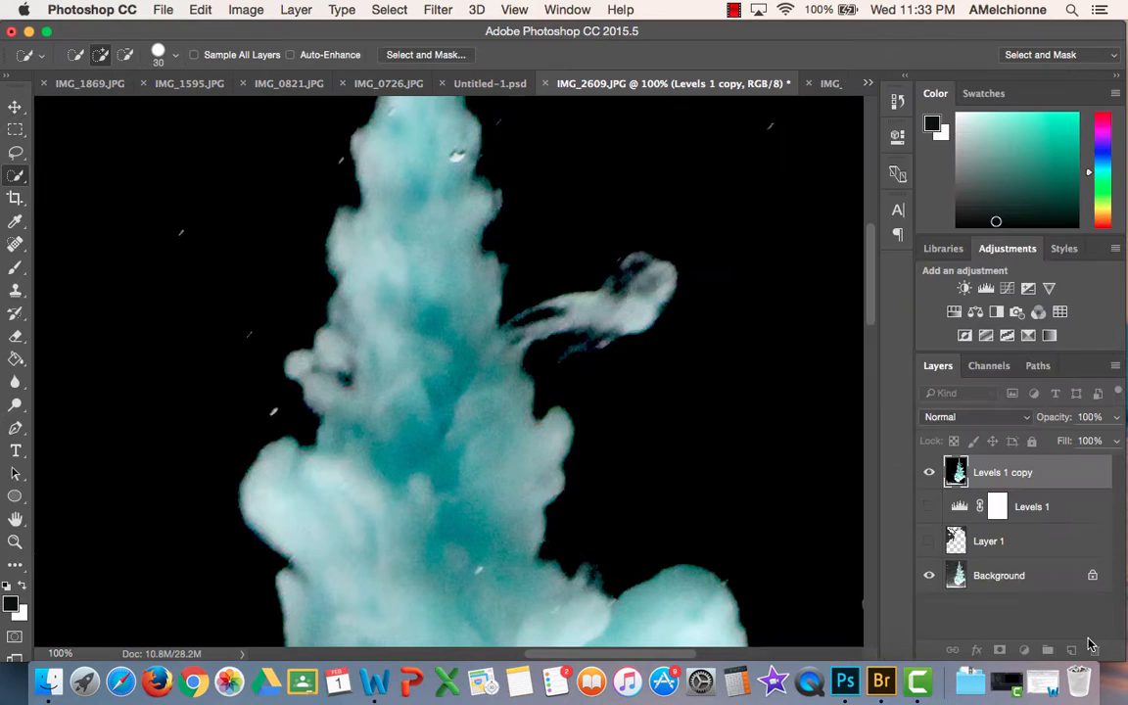
Fit the image on screen and invert the selection to cover the background around the plume
click(509, 9)
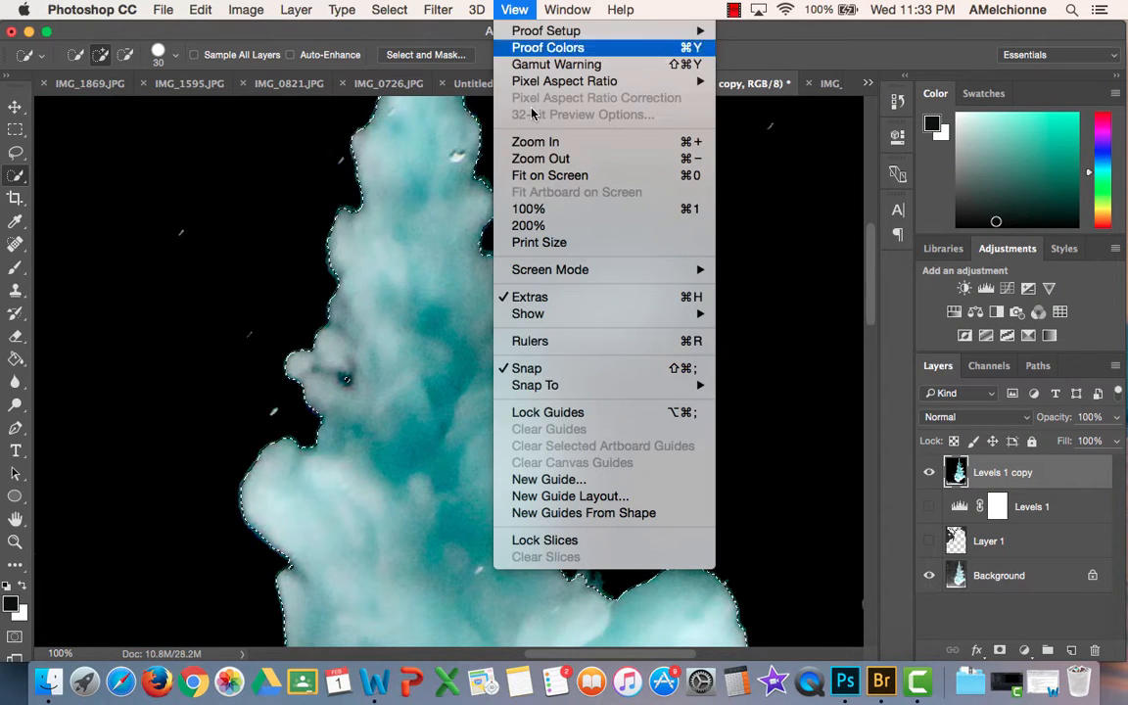
click(545, 176)
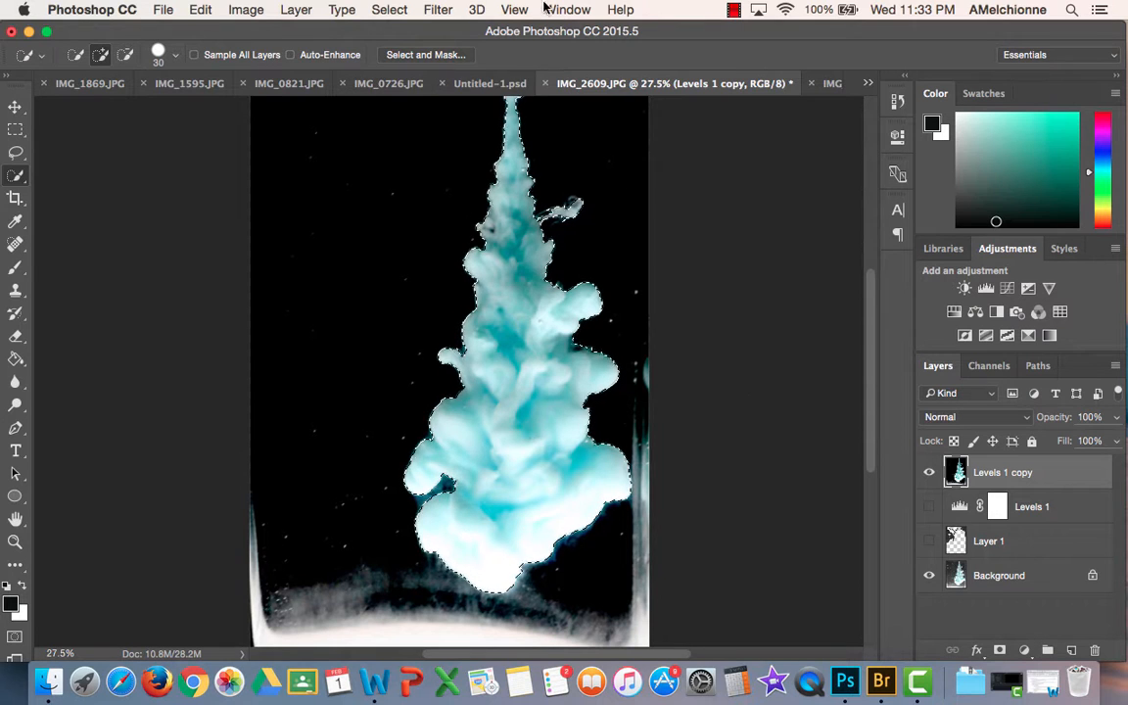
click(387, 9)
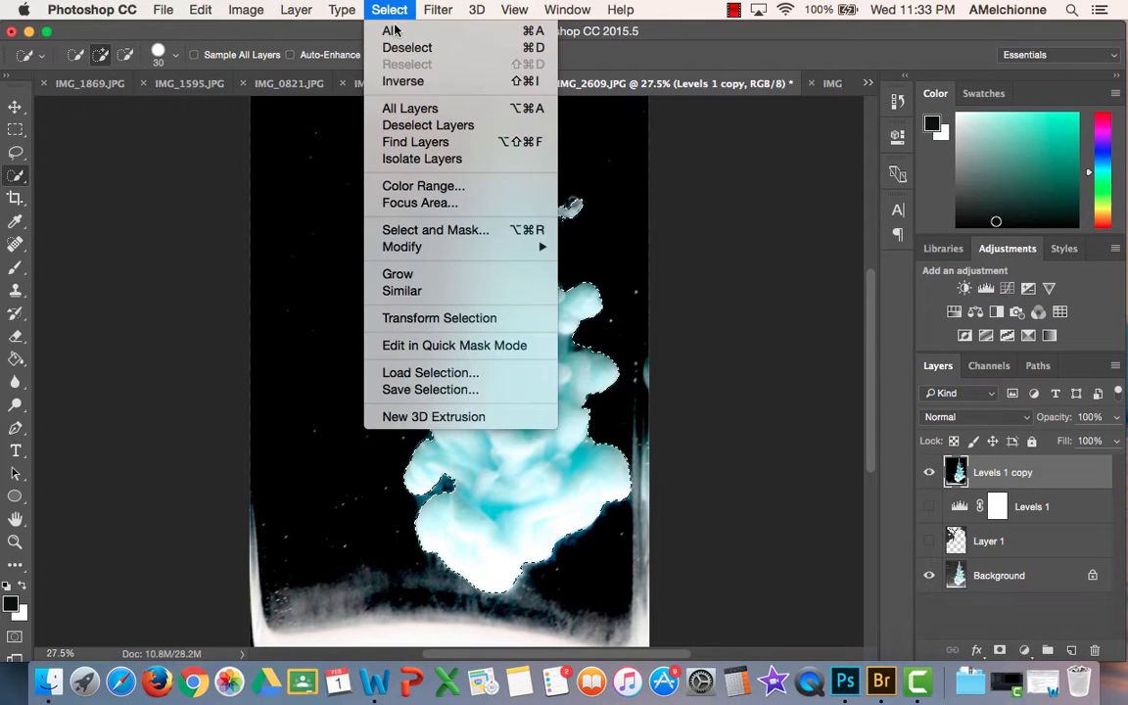
click(403, 80)
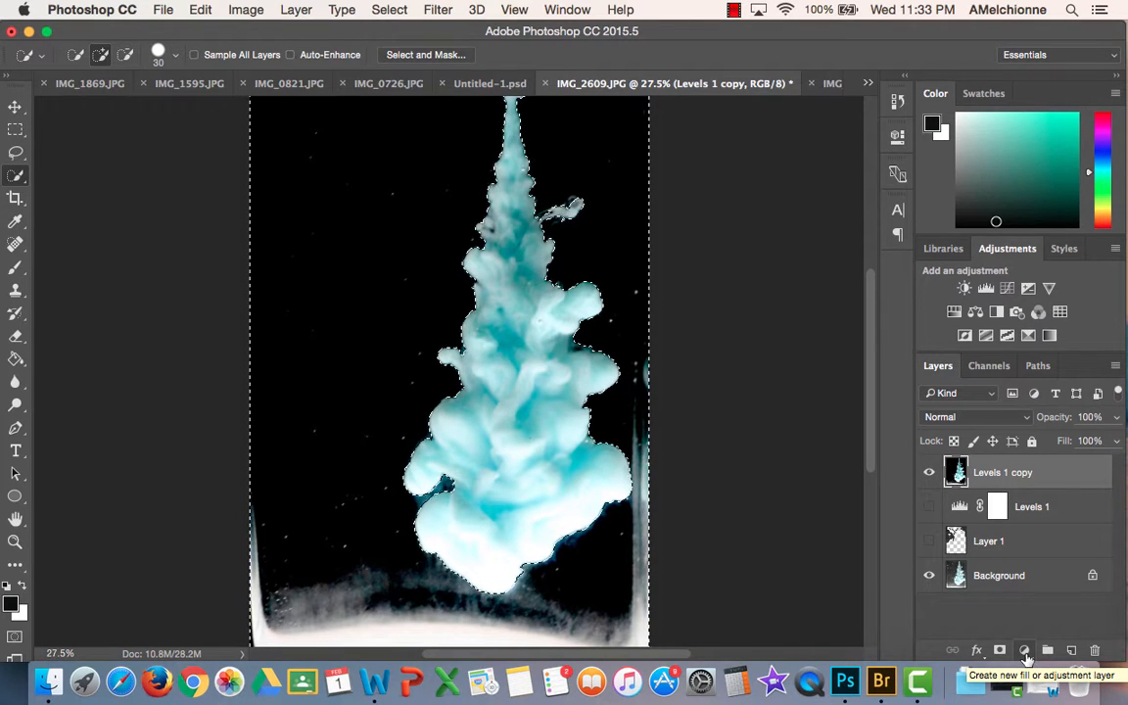
Fill the selected background with a Solid Color layer in near-black 070d0c
click(1025, 652)
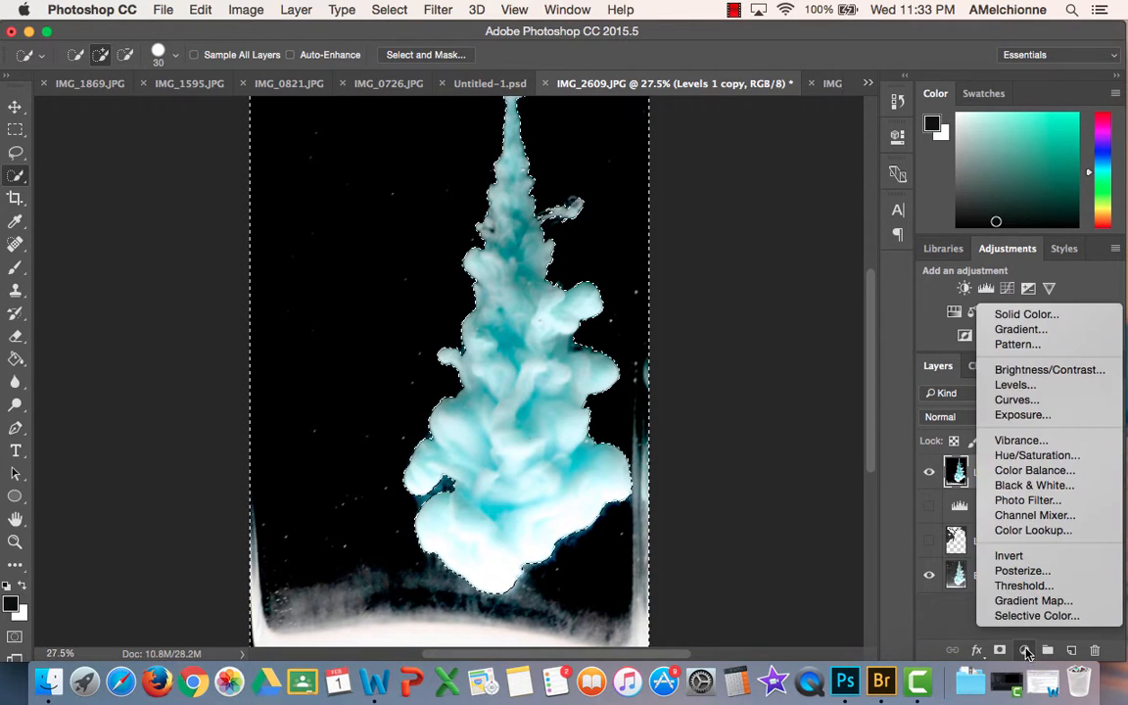
click(1026, 313)
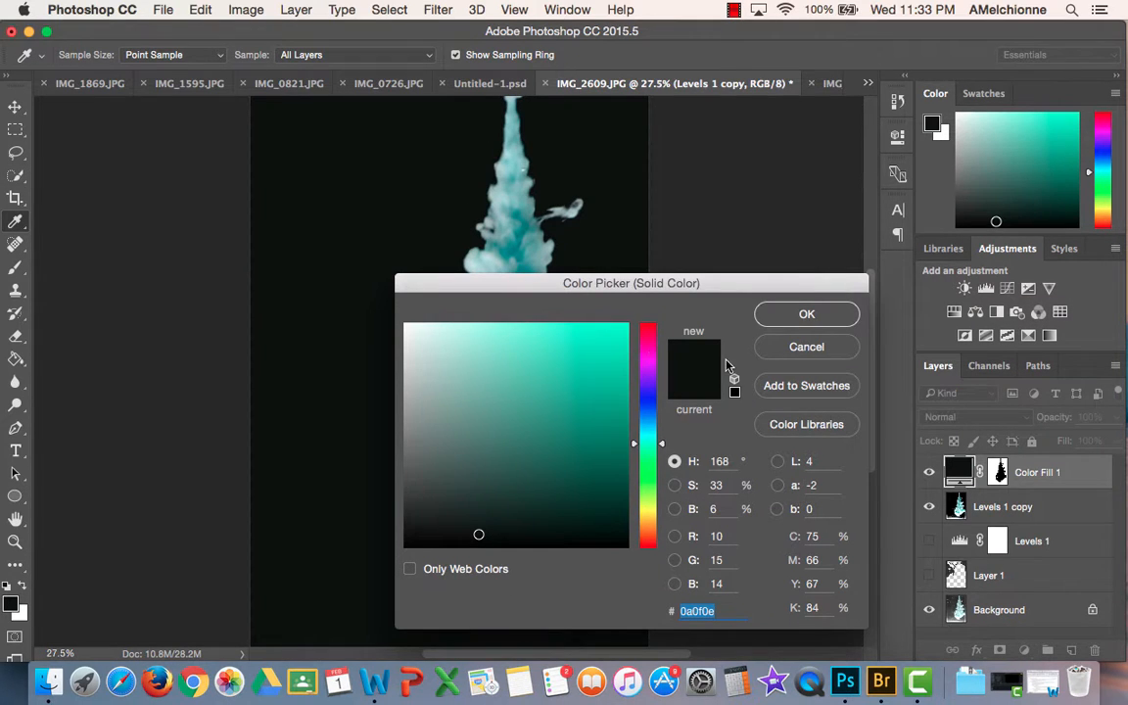
mouse_move(438, 494)
mouse_down()
mouse_move(423, 526)
mouse_move(376, 549)
mouse_up()
mouse_move(497, 540)
mouse_down()
mouse_move(495, 522)
mouse_move(500, 536)
mouse_up()
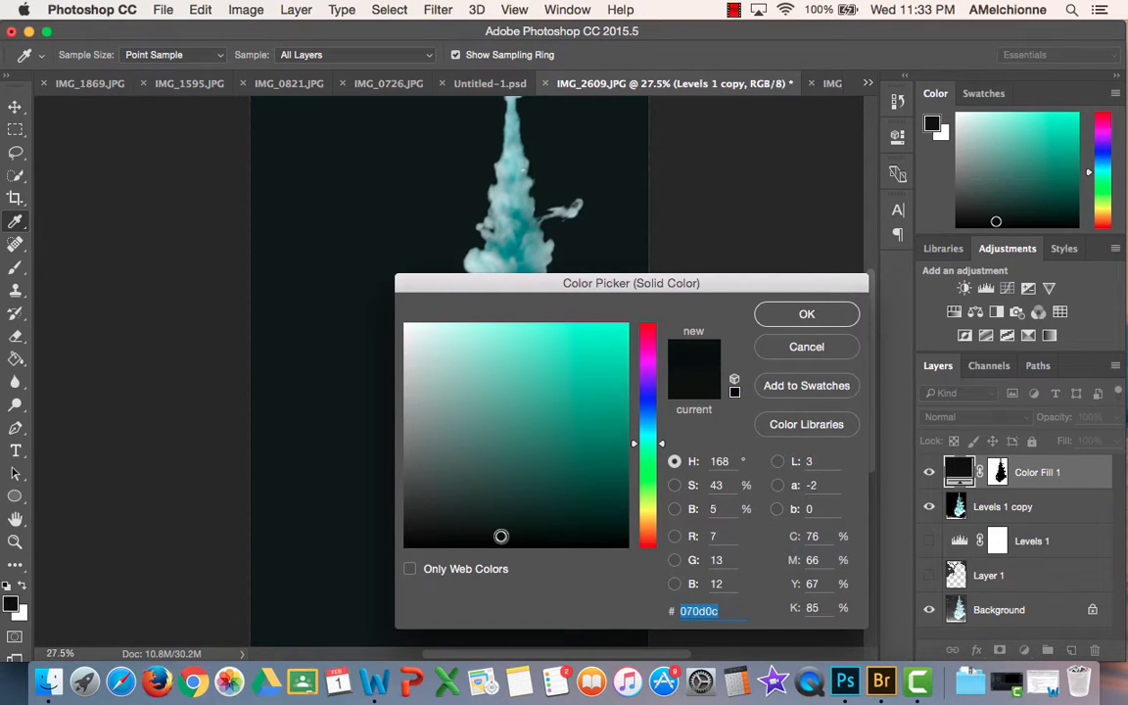
click(780, 321)
key(w)
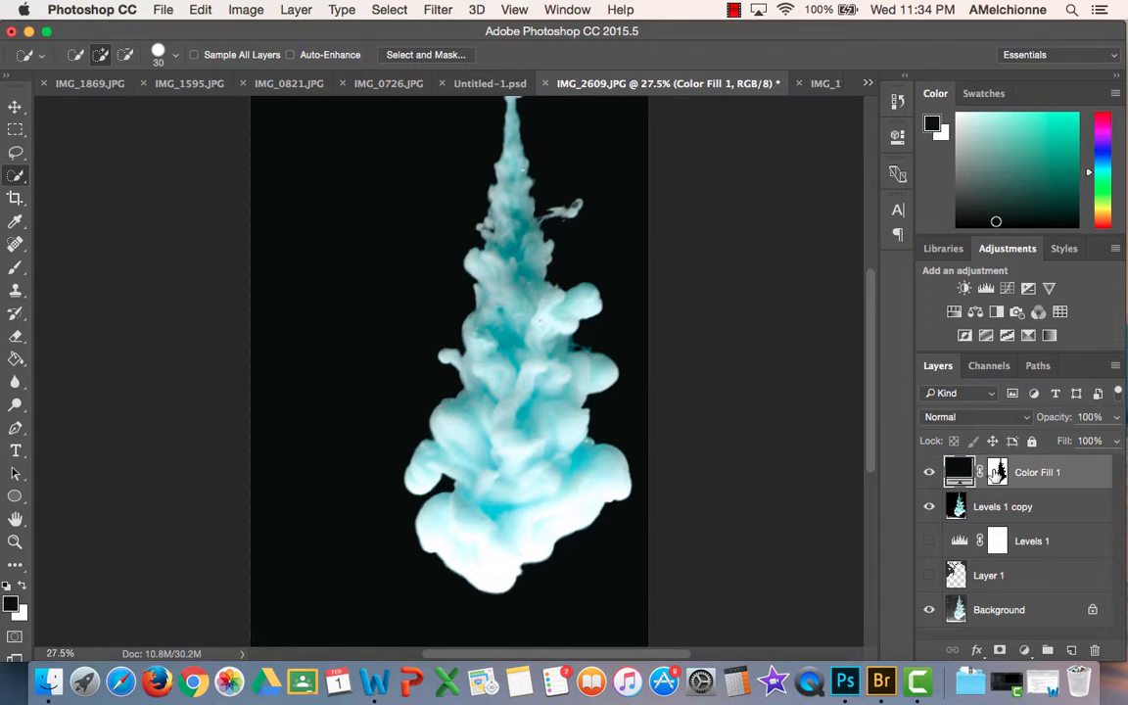
Compare the image with and without the Color Fill 1 layer, and select the Levels 1 copy layer
click(929, 473)
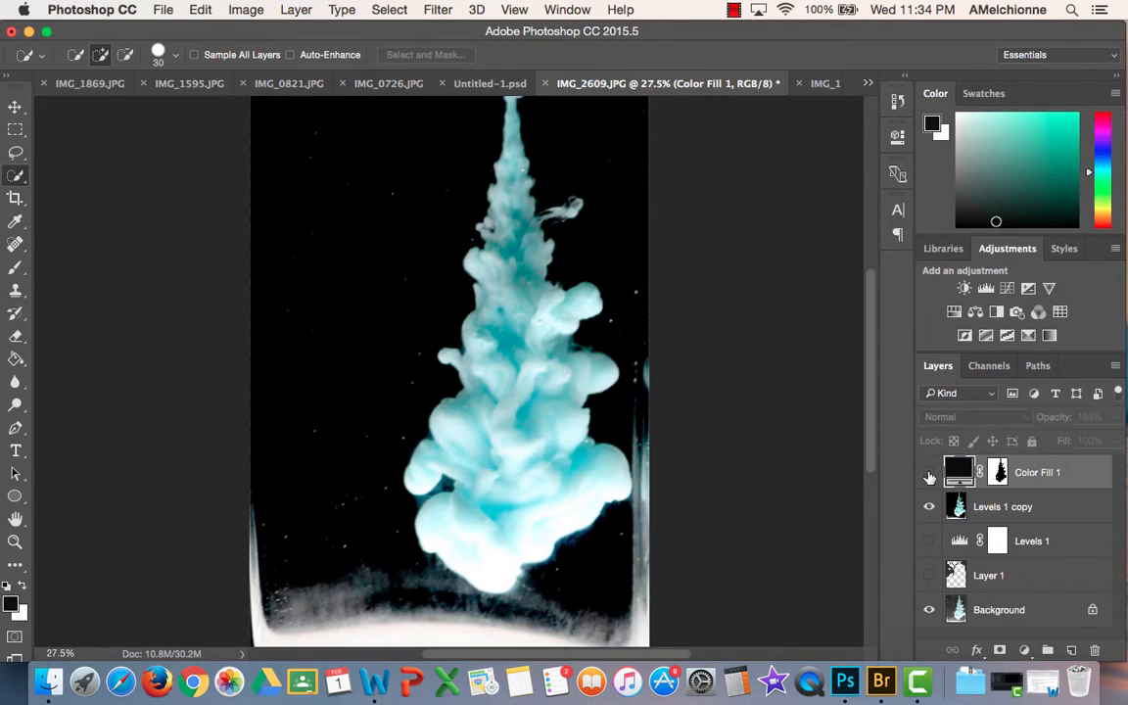
click(929, 473)
click(929, 472)
click(929, 475)
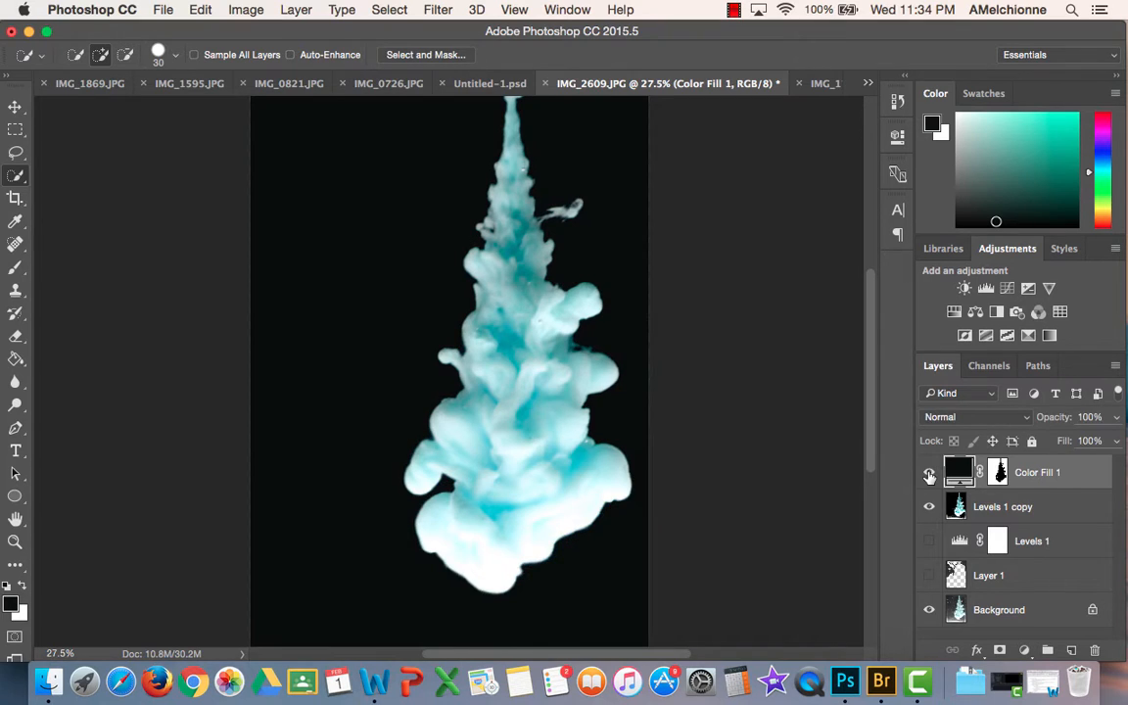
click(929, 474)
click(929, 475)
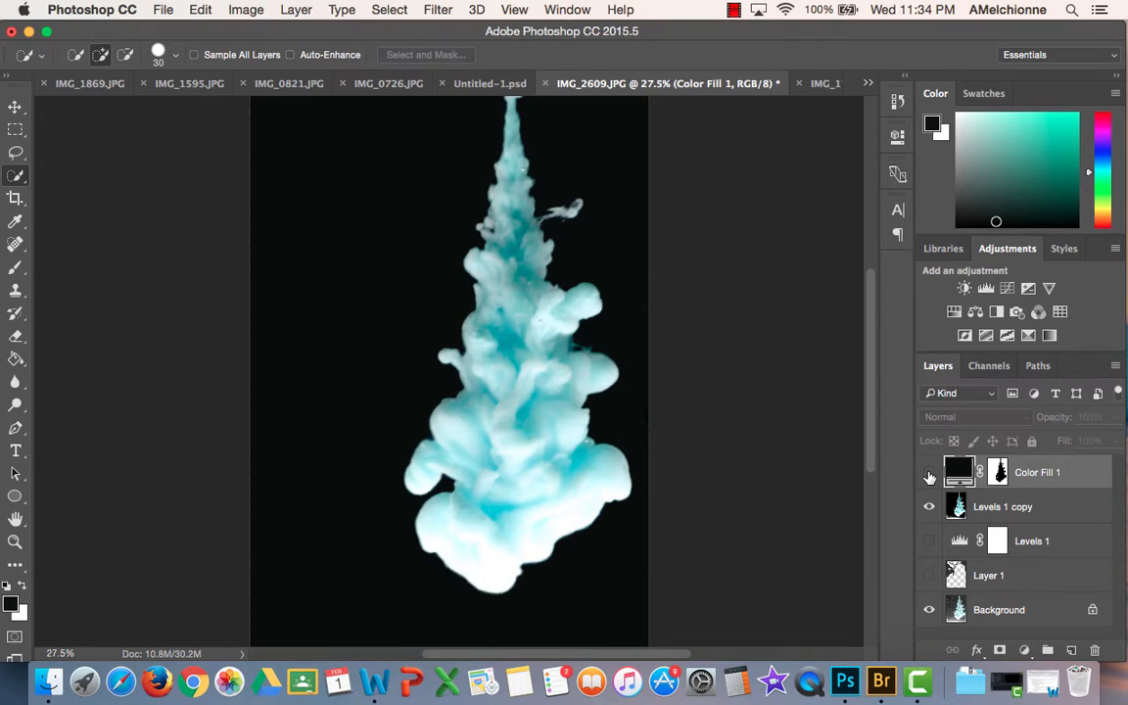
click(929, 475)
click(929, 475)
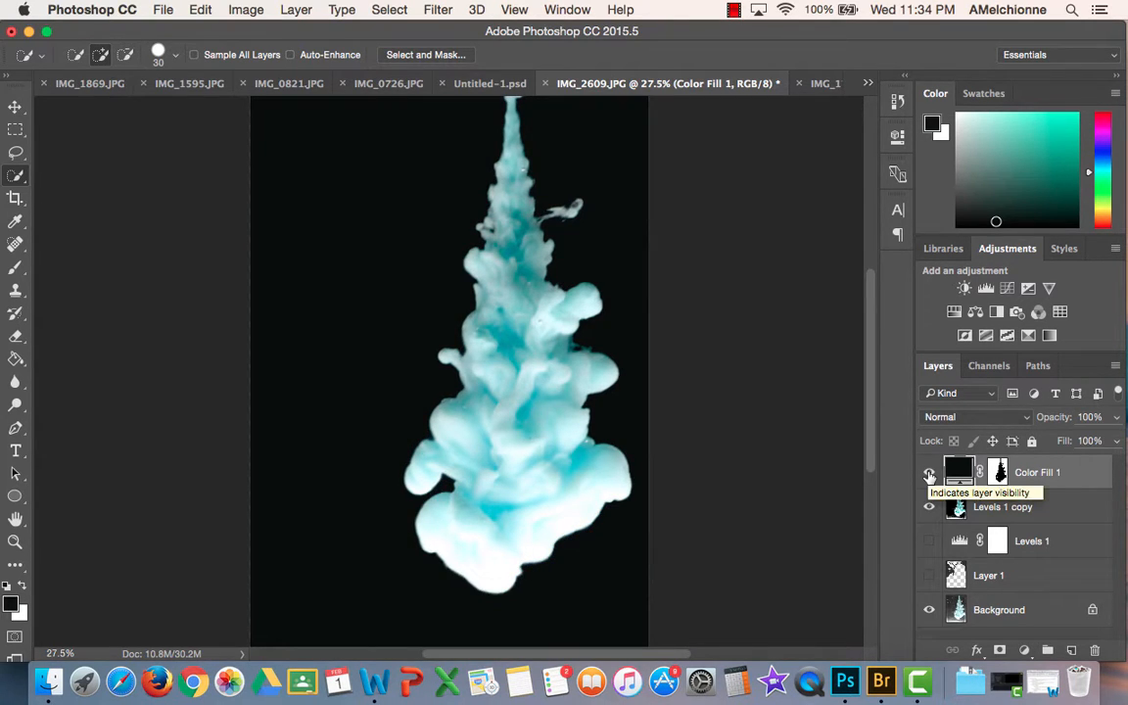
click(1050, 507)
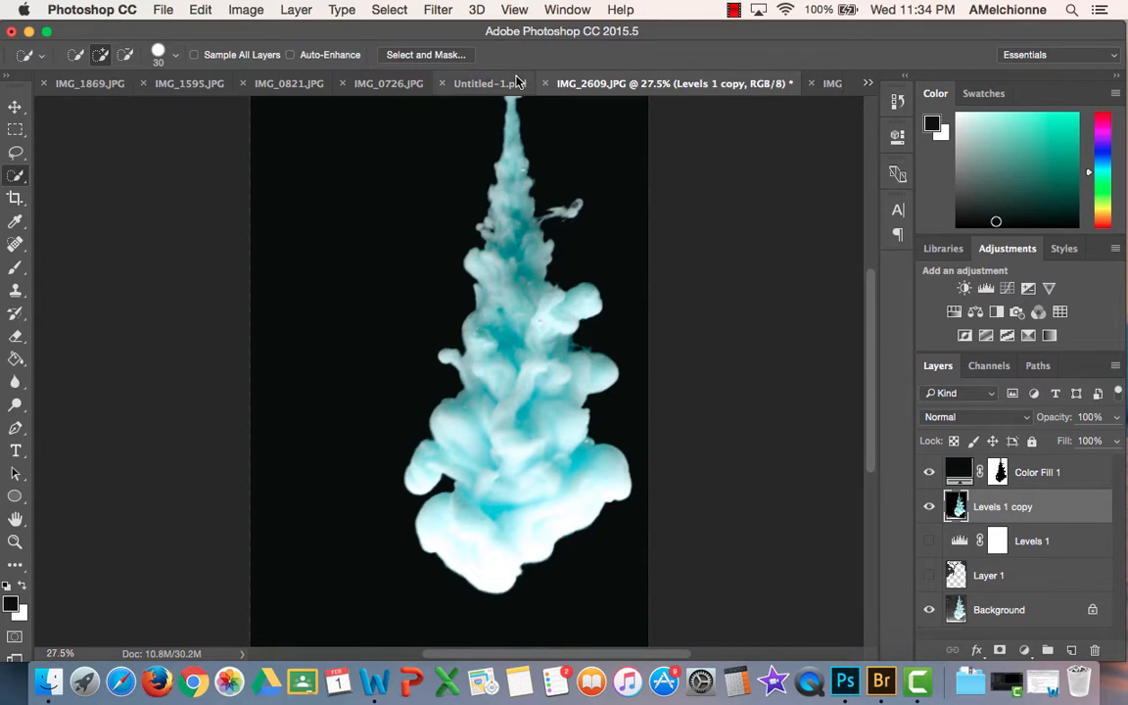
Check the mirrored composition in Untitled-1.psd, then duplicate Color Fill 1 and Levels 1 copy in IMG_2609.JPG and merge the duplicates into one layer
click(482, 82)
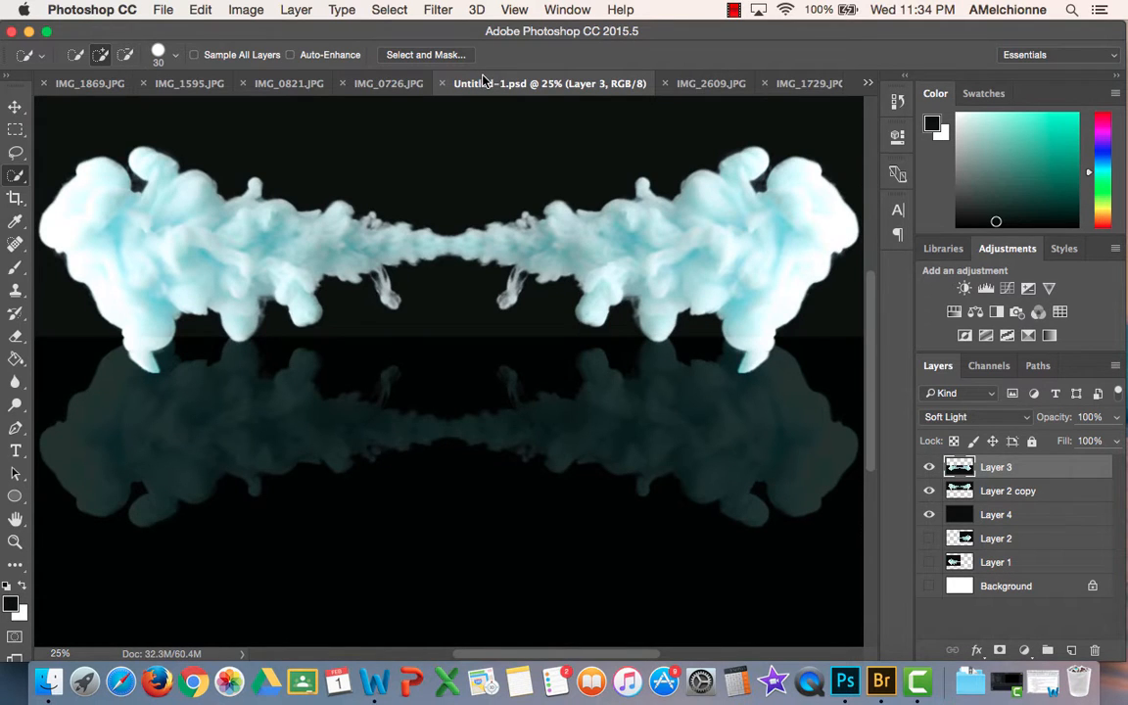
click(724, 84)
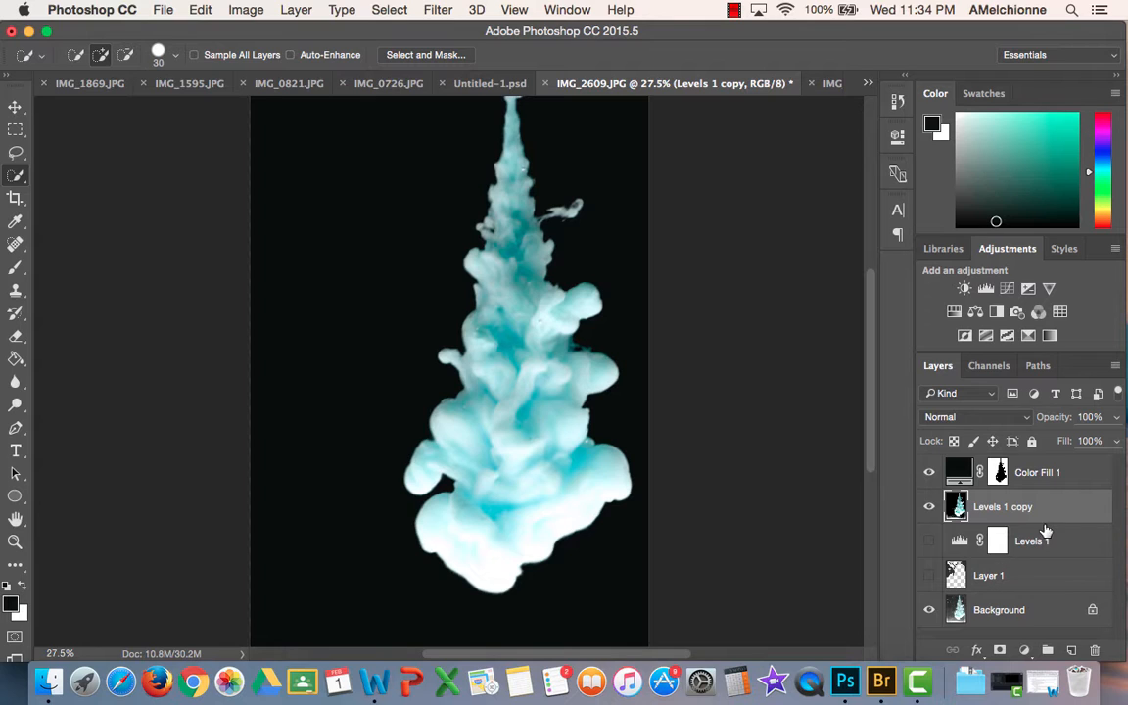
shift+click(1064, 483)
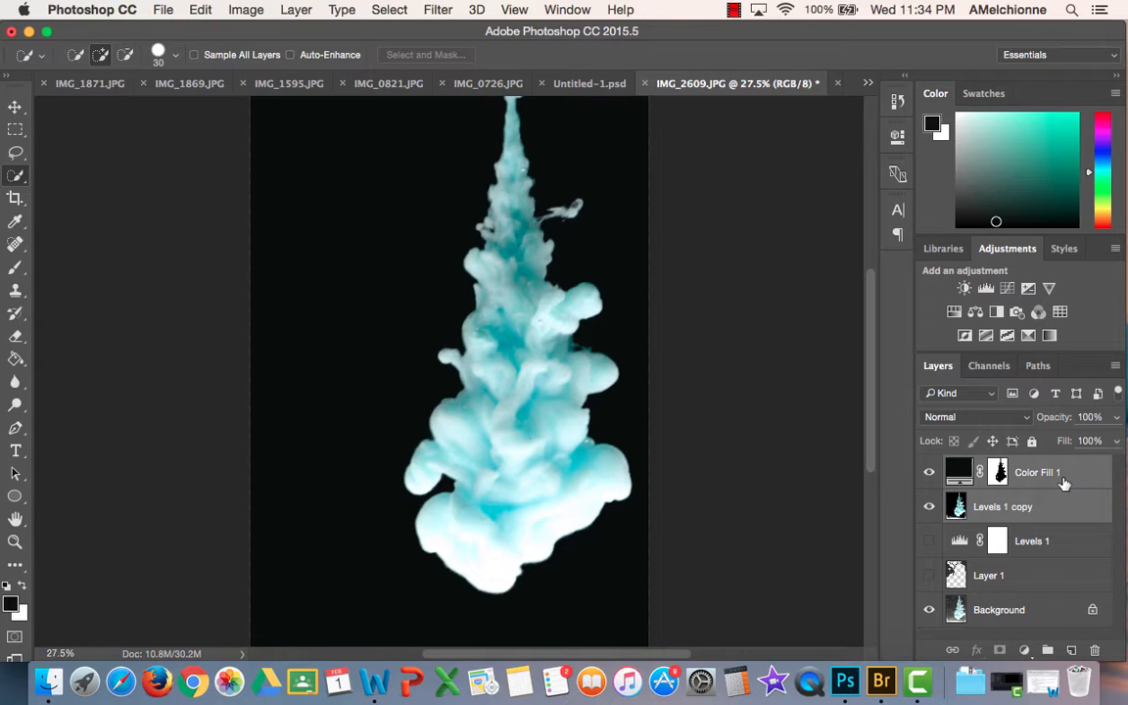
key(super+j)
key(super+e)
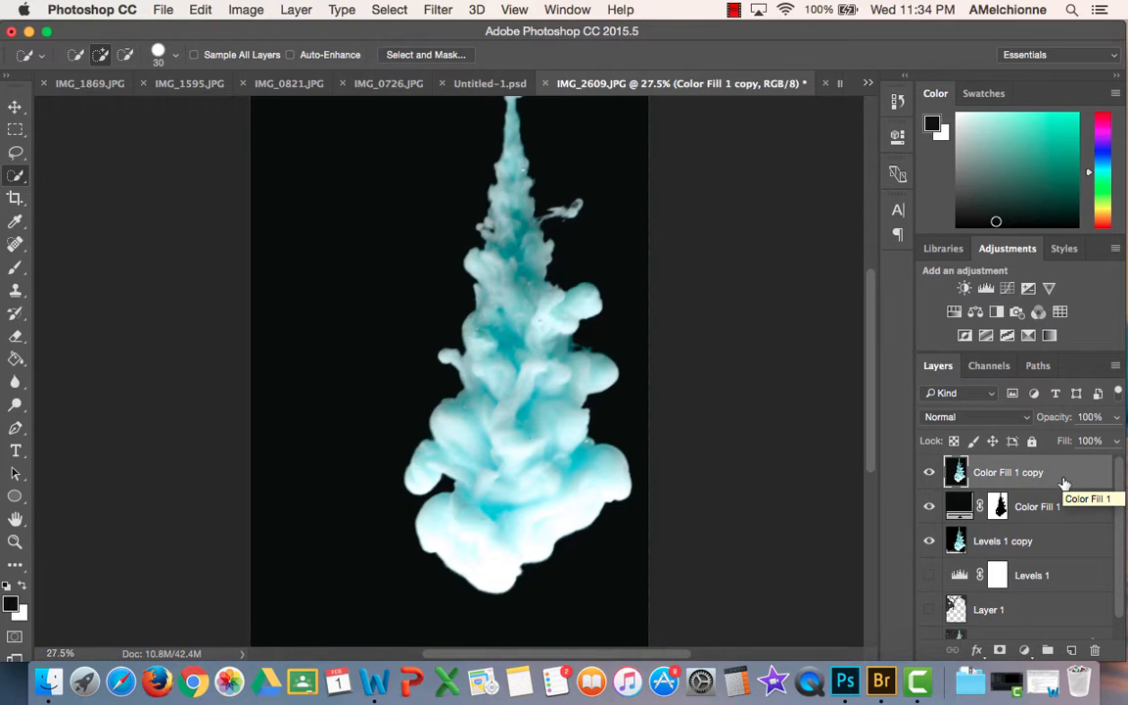
Copy the merged plume layer into a new 1648 × 2284 pixel RGB document and hide its white Background layer
super+click(956, 472)
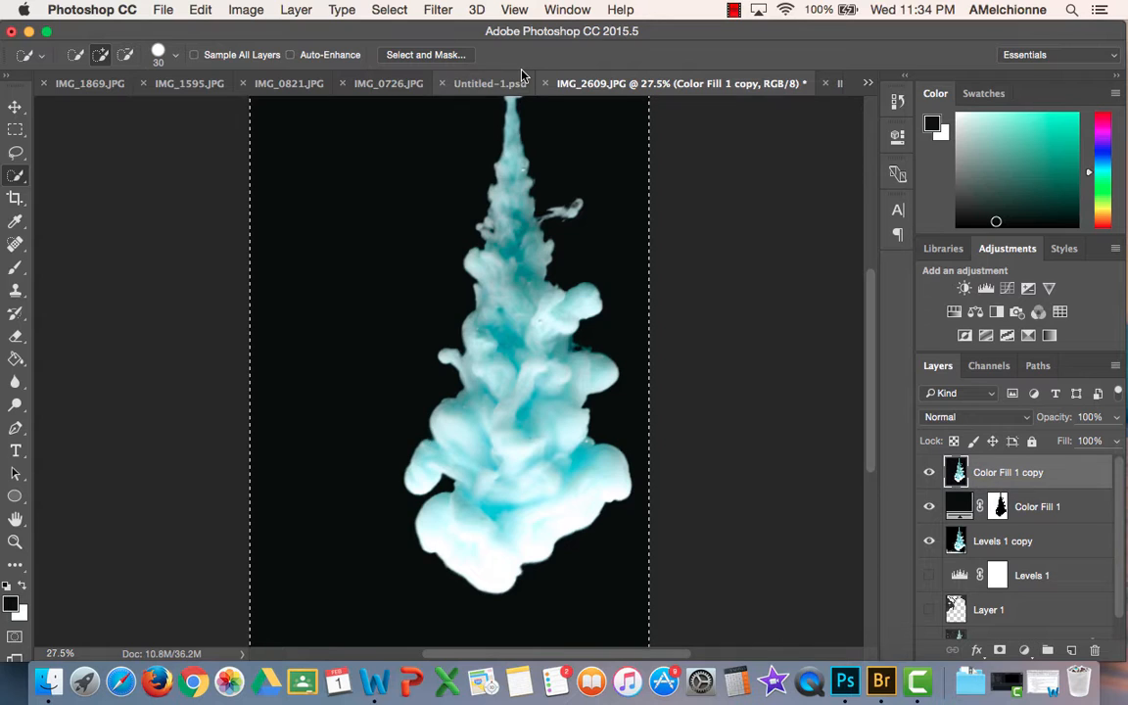
key(super+n)
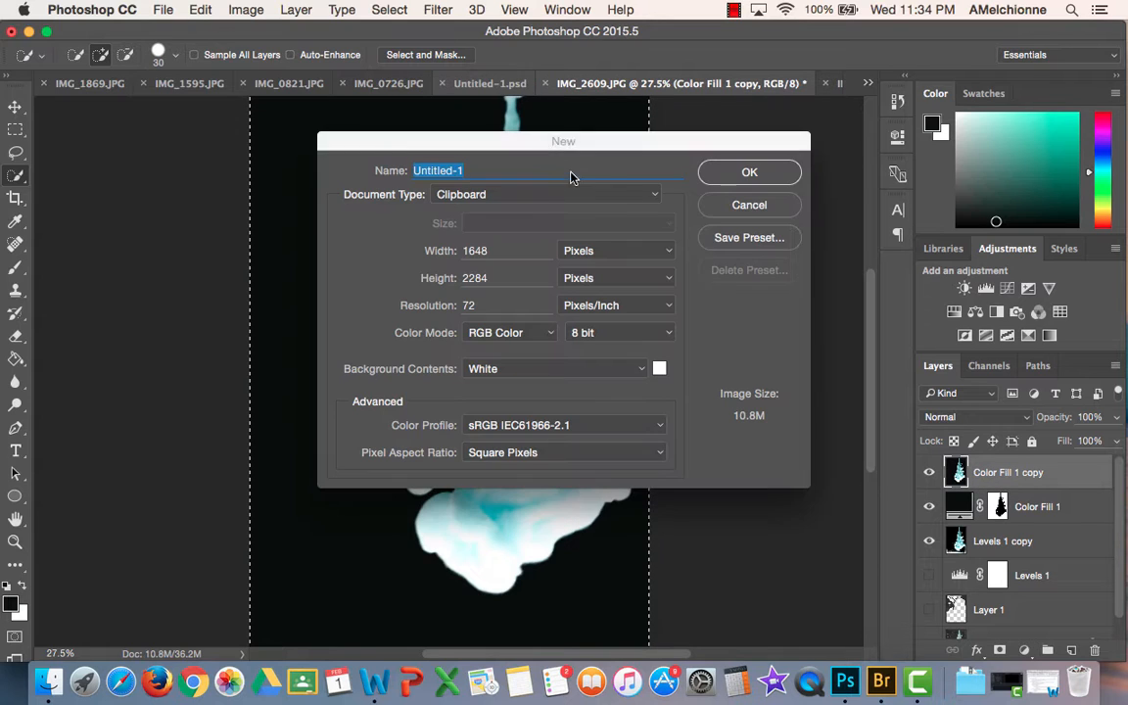
click(749, 173)
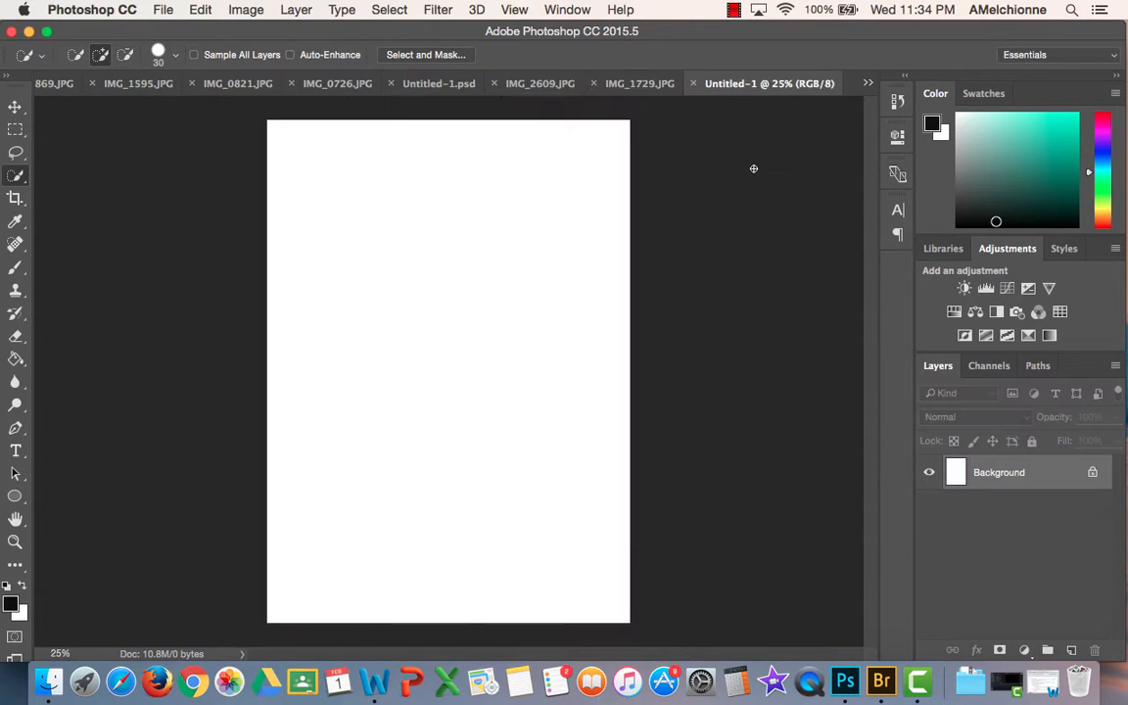
key(super+v)
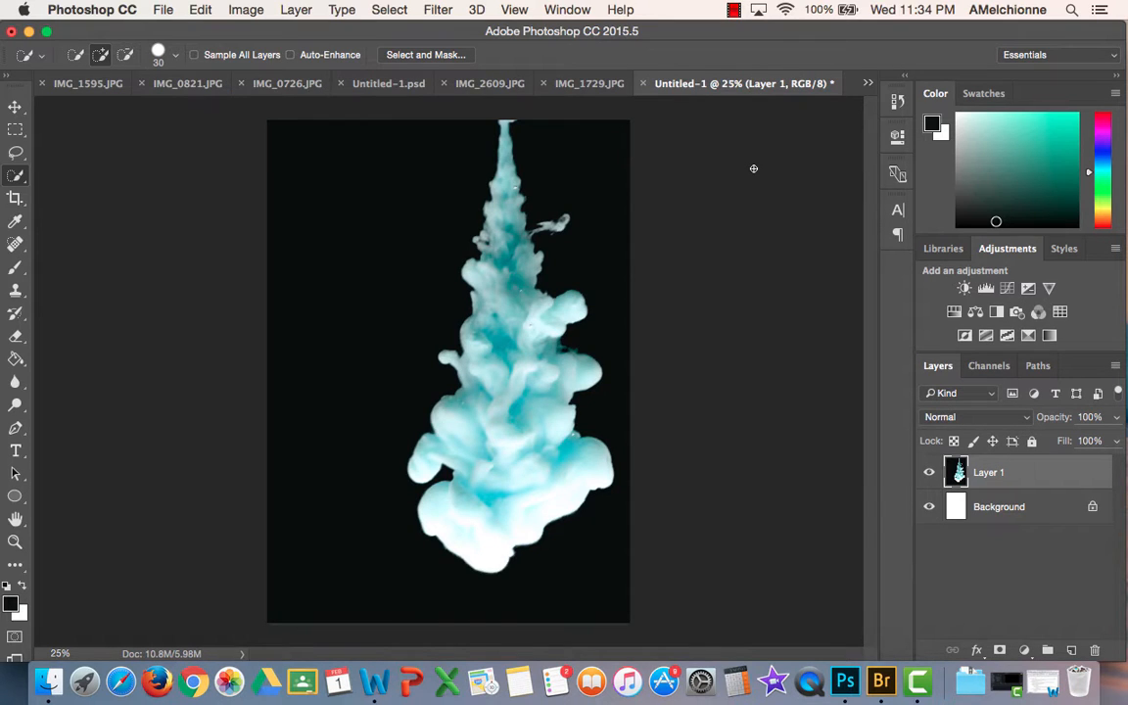
click(929, 509)
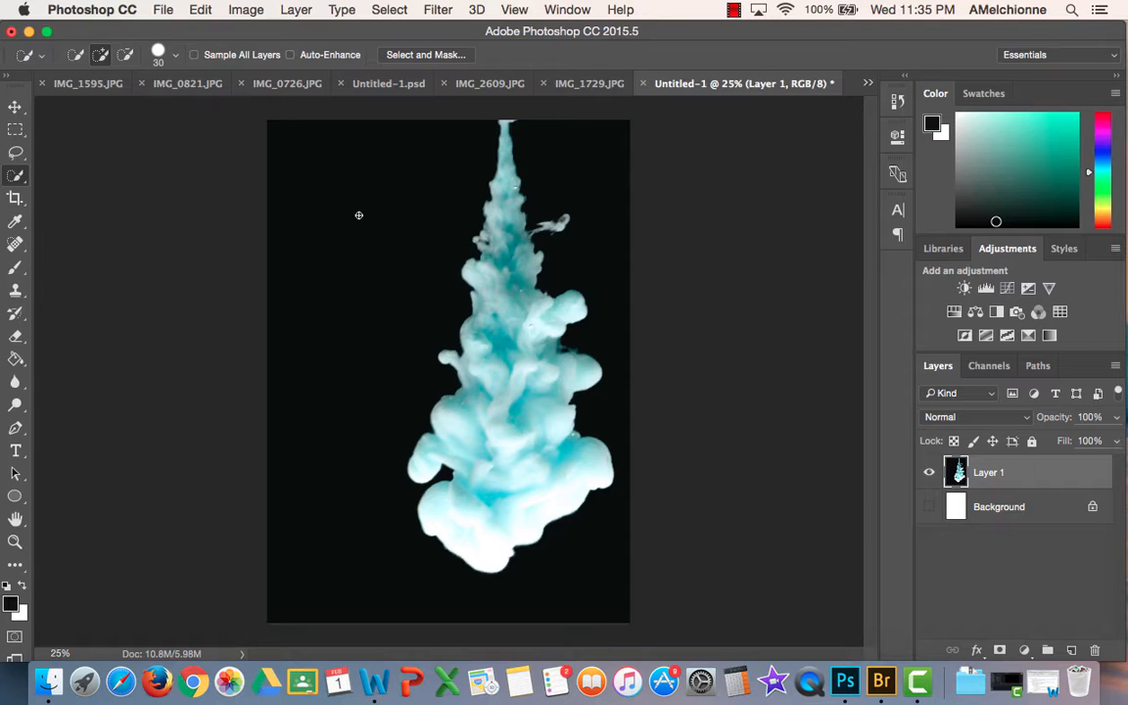
Rotate Layer 1 by about 22.7° clockwise and shift it slightly upward within the canvas
click(198, 10)
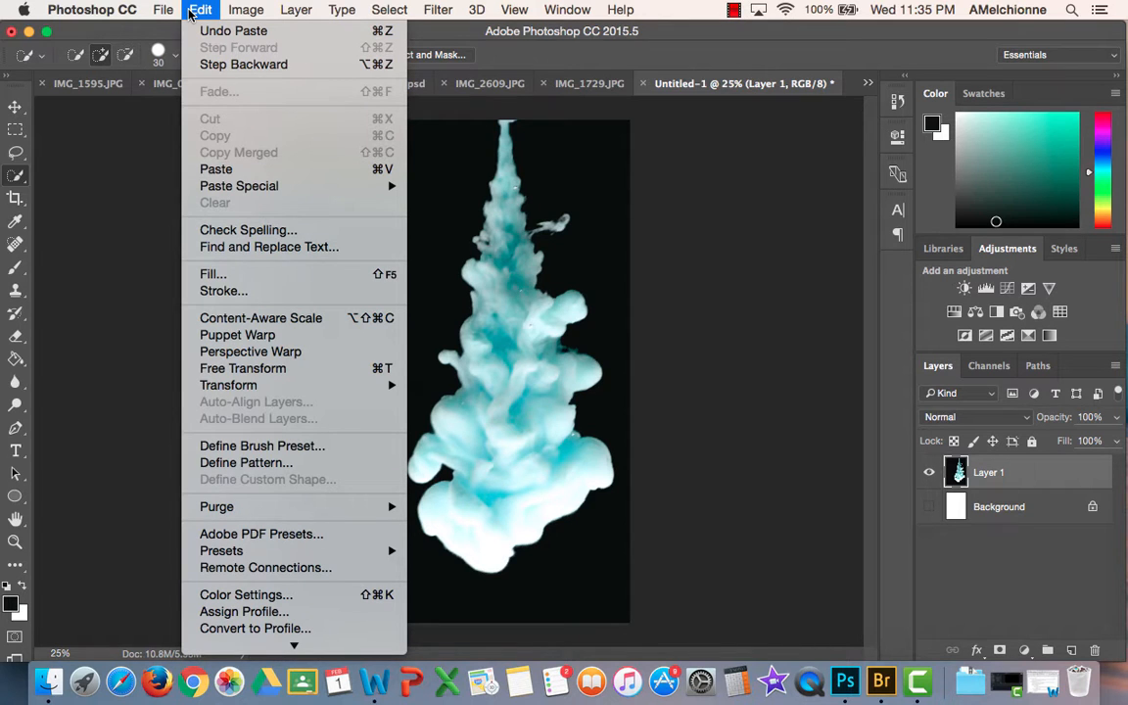
mouse_move(274, 384)
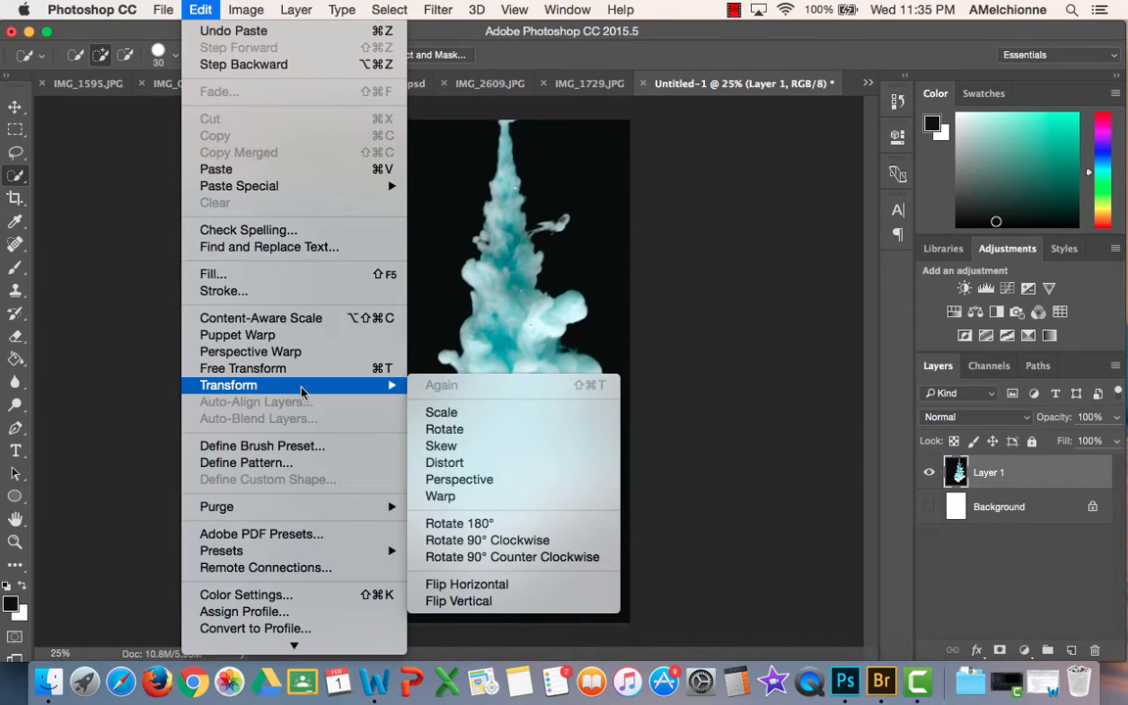
click(466, 429)
drag(692, 591, 576, 652)
drag(494, 545, 491, 510)
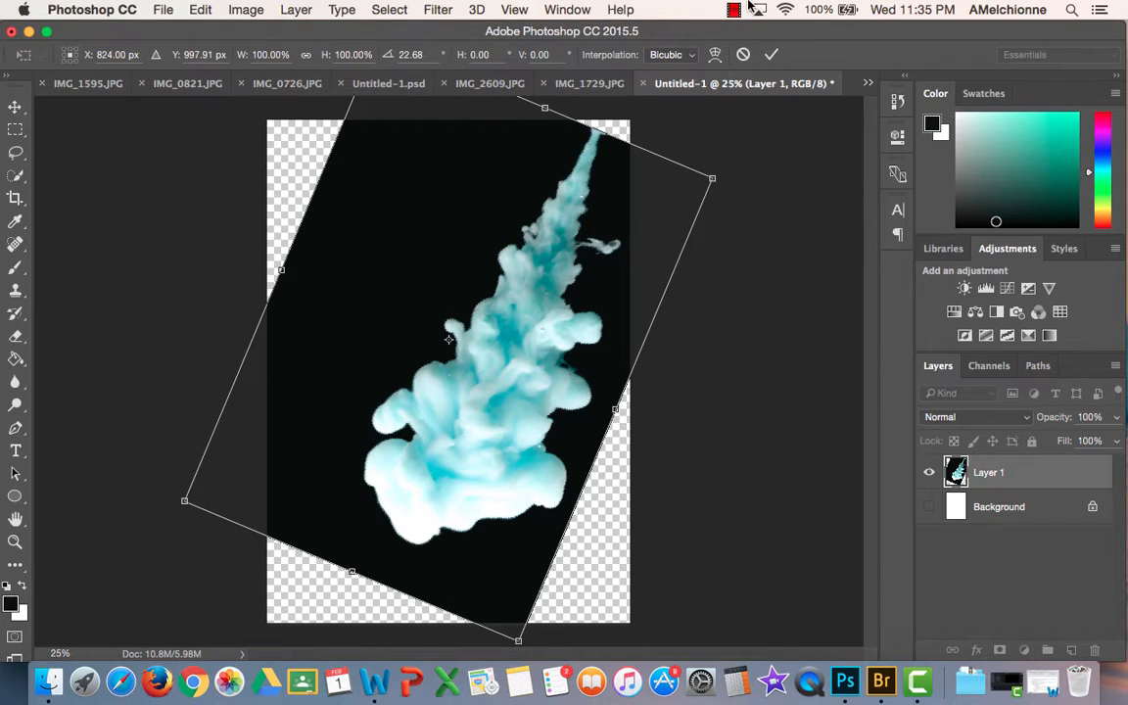
click(770, 54)
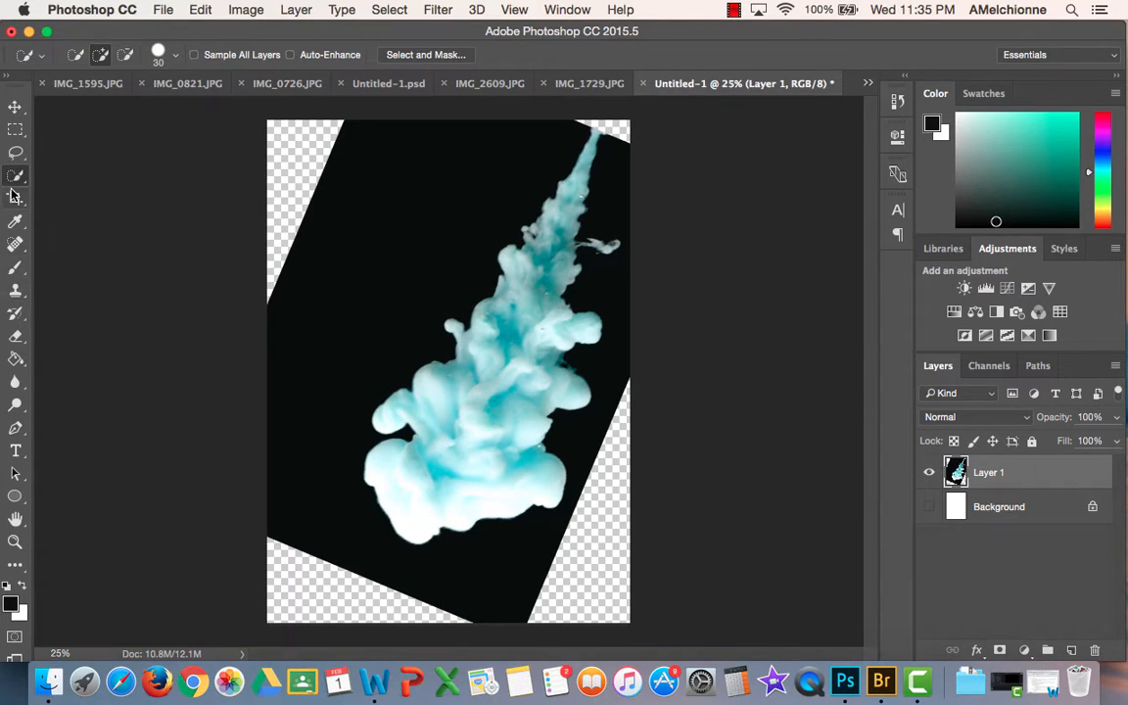
Sample the near-black backdrop colour and fill the lower-left transparent corner of Layer 1 with it
click(15, 224)
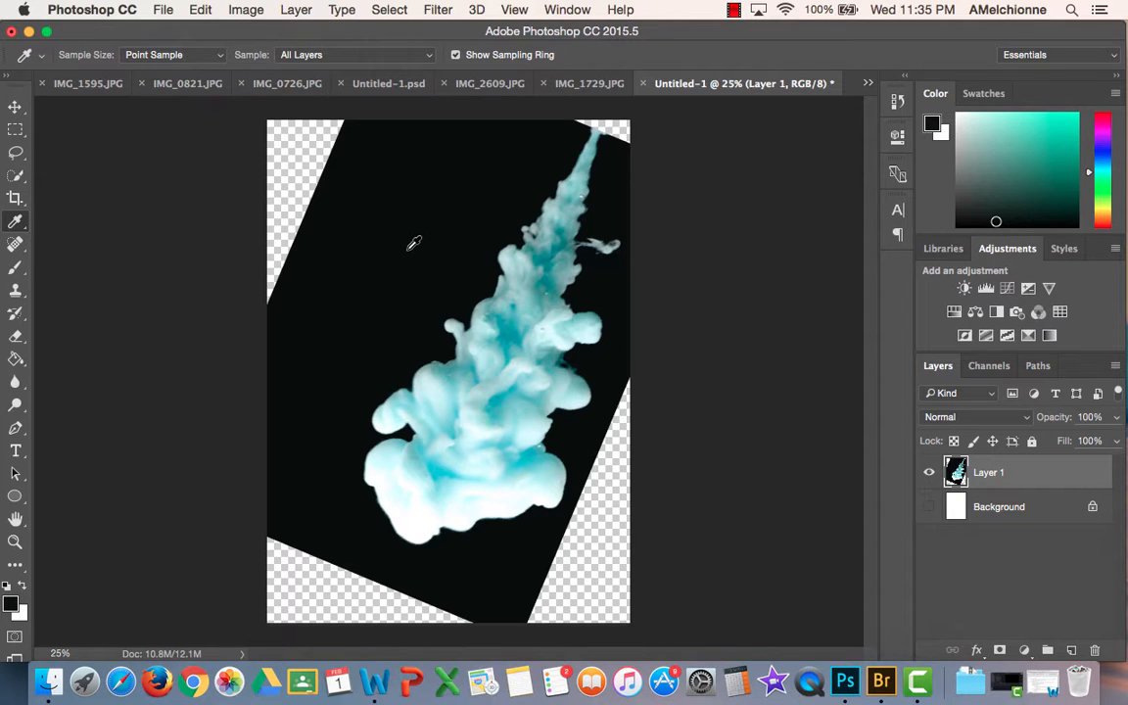
click(368, 227)
click(16, 359)
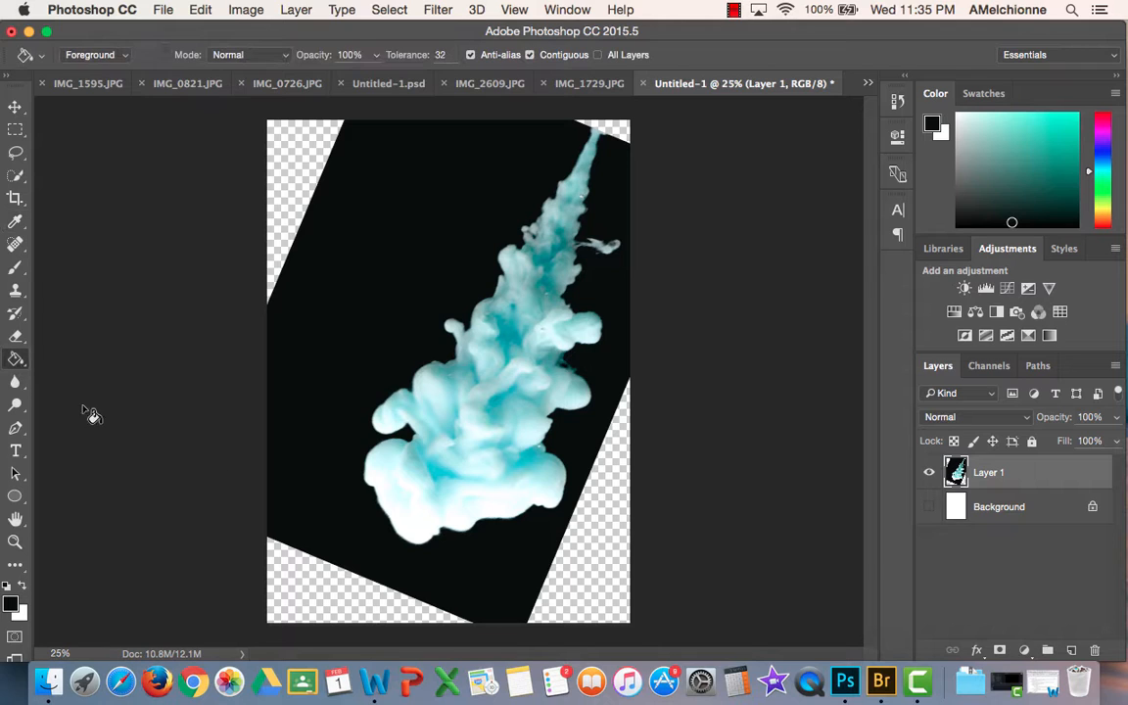
click(307, 585)
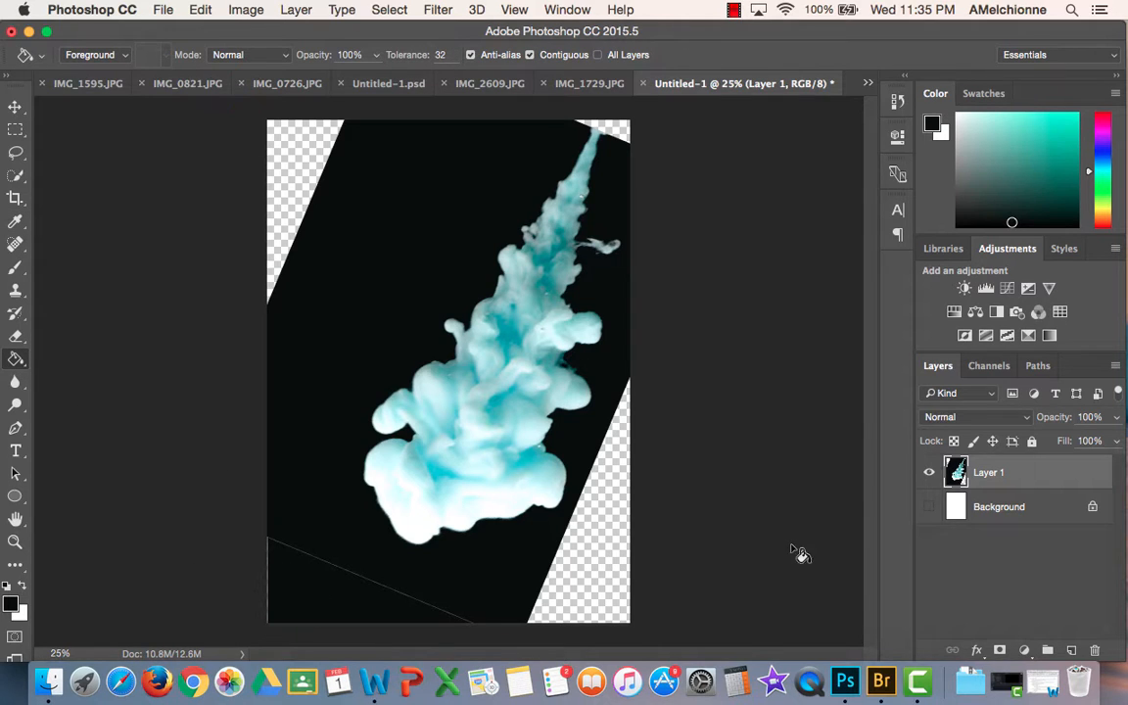
Show the Background layer and fill it with the sampled near-black colour to cover the remaining empty corners
click(999, 507)
click(591, 565)
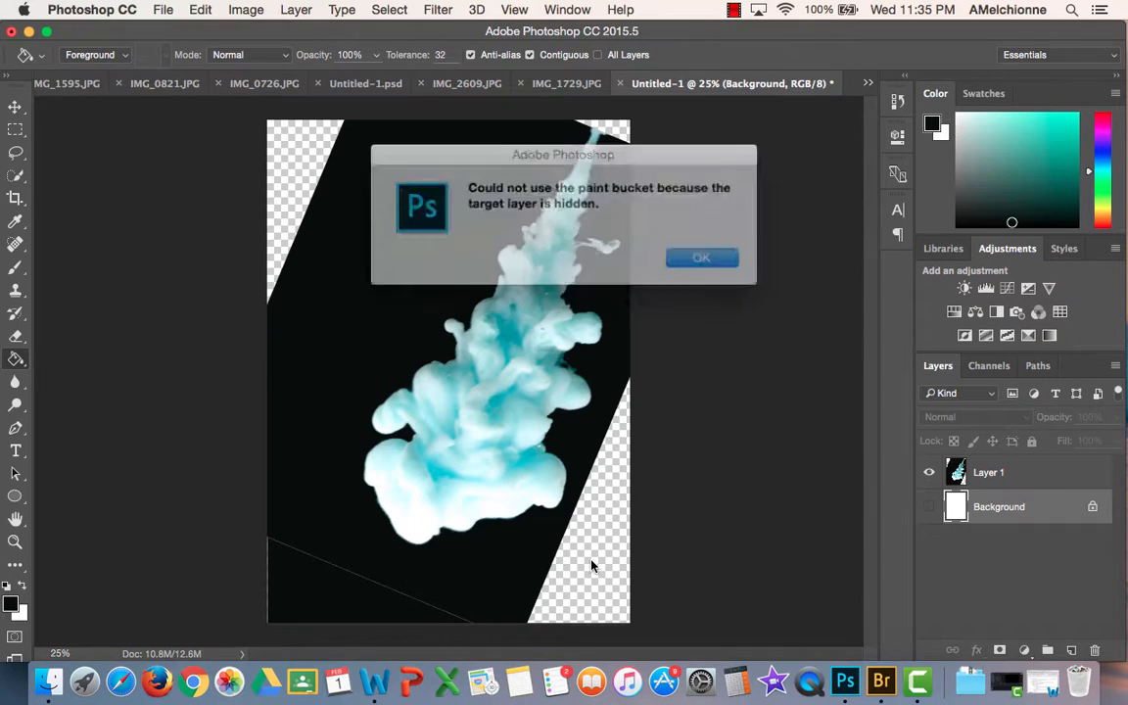
click(701, 256)
click(929, 506)
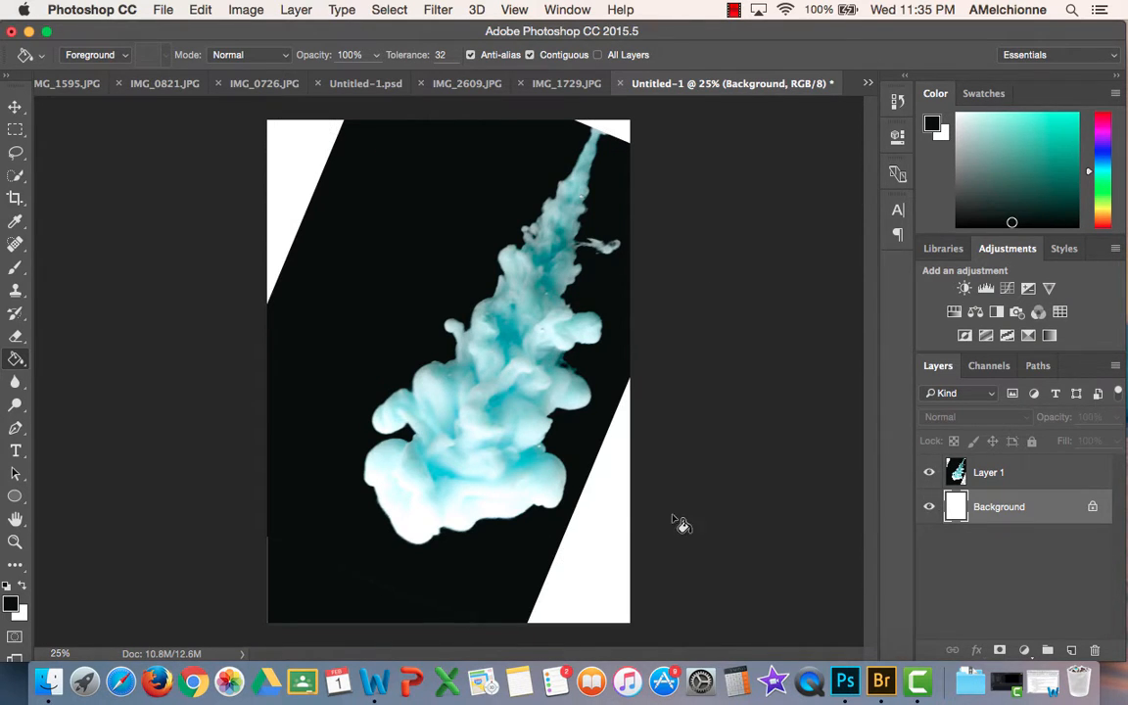
click(587, 531)
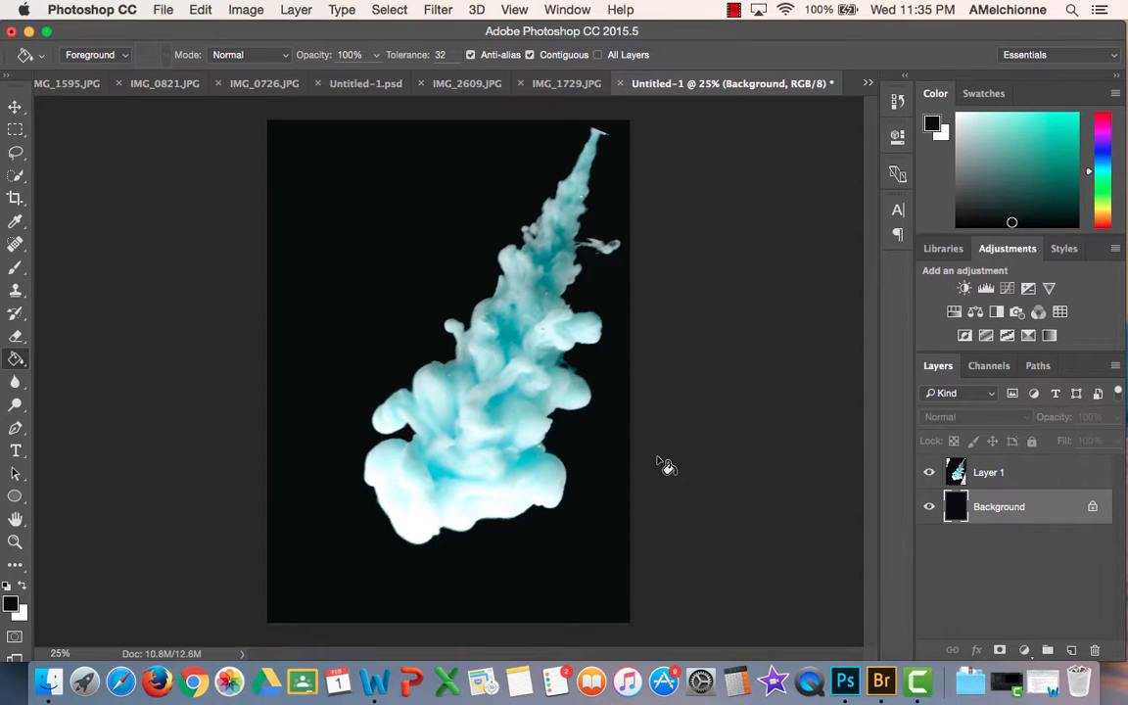
Merge Layer 1 with the Background, then duplicate the result to a new layer and hide the Background
click(1018, 477)
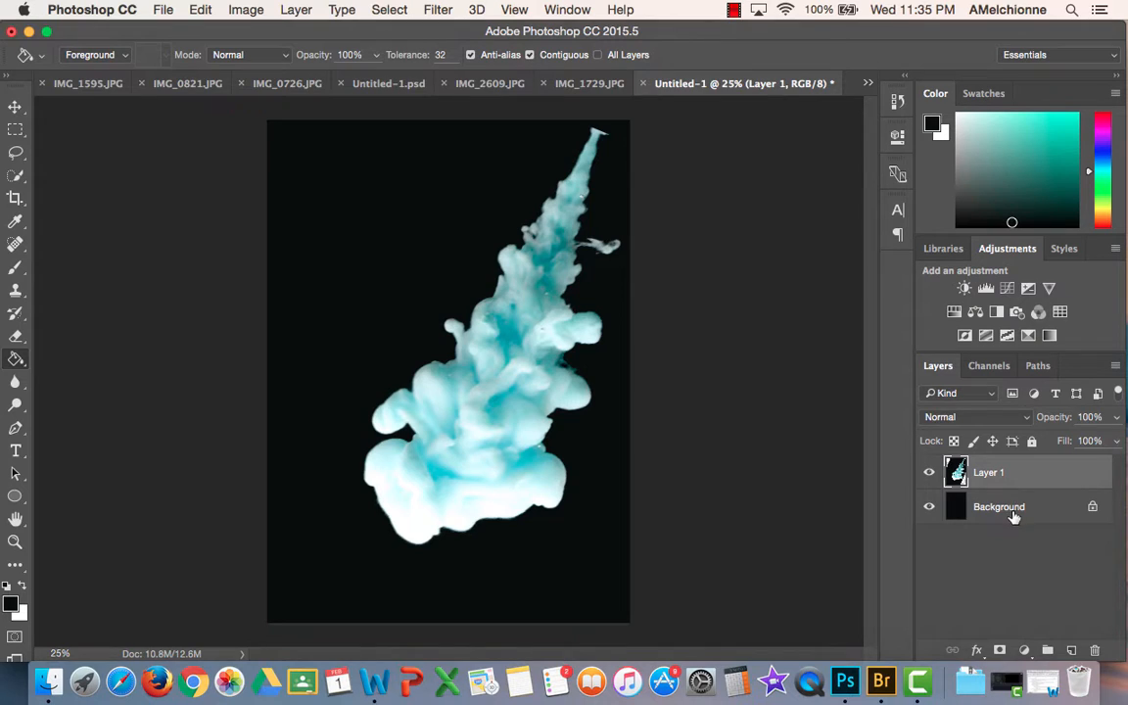
shift+click(1014, 513)
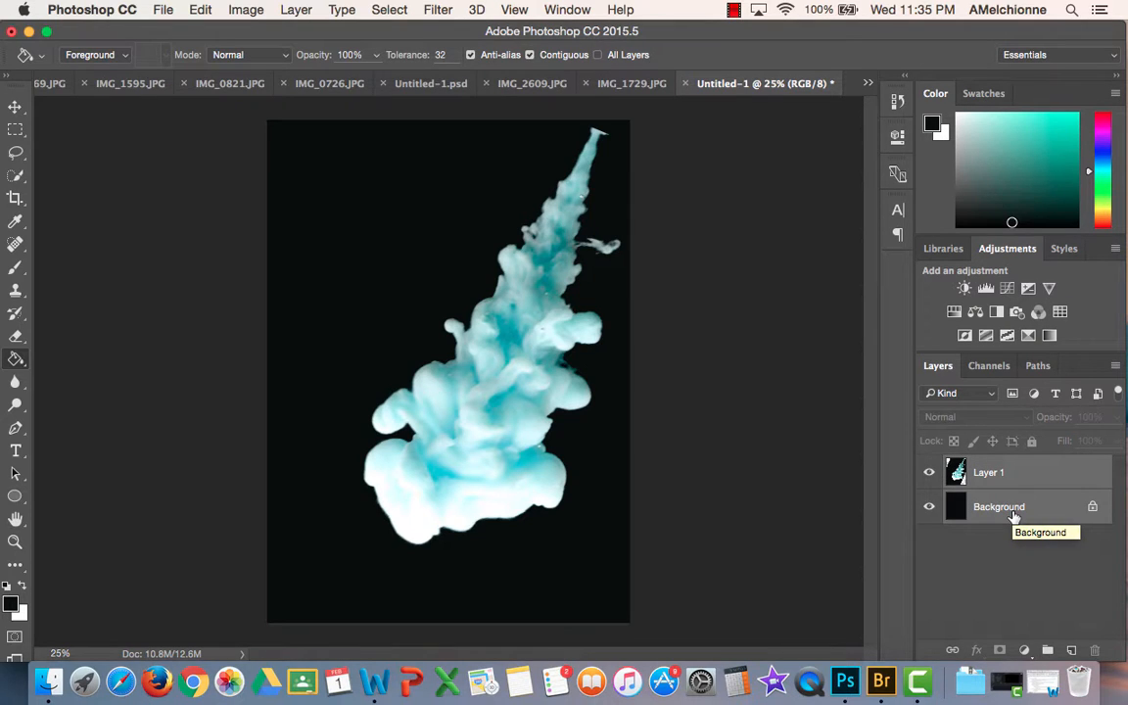
key(super+e)
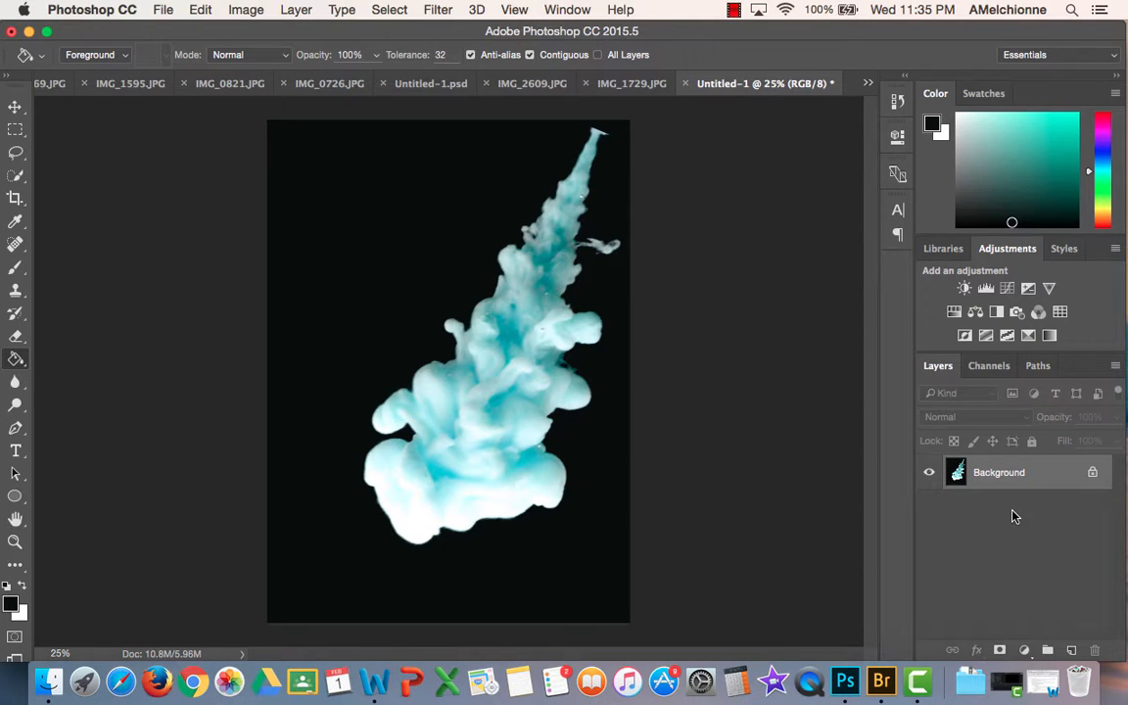
key(super+j)
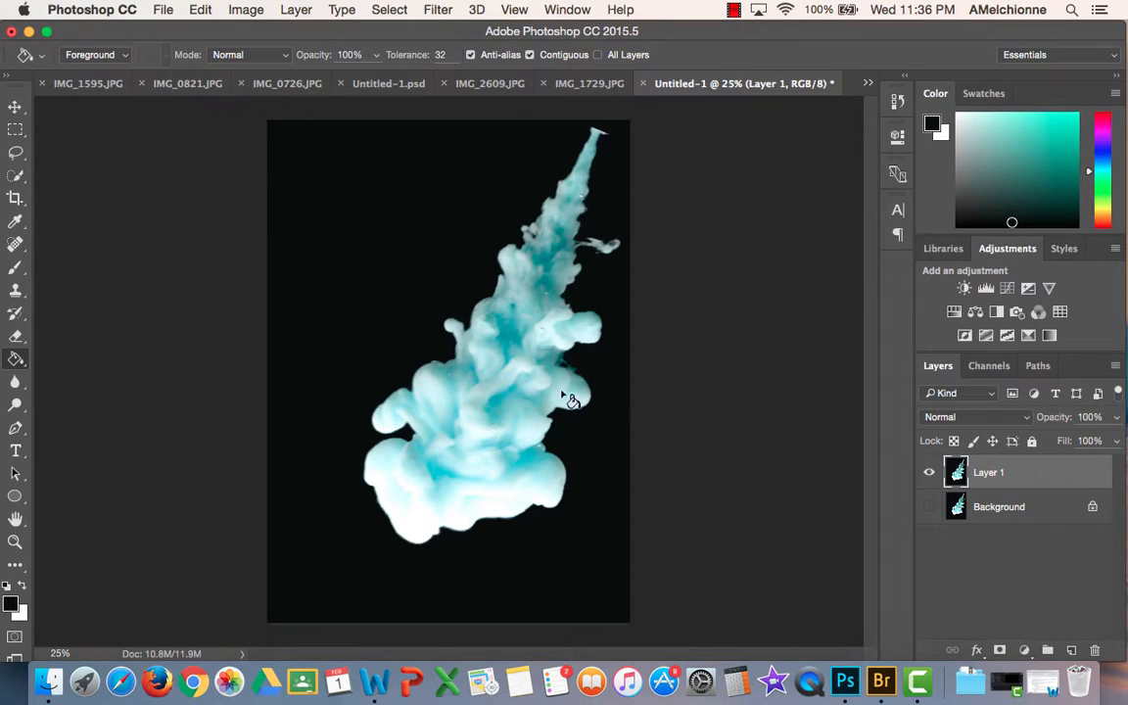
Extend the canvas width by a relative 100 percent from the centre anchor, with white as the extension colour
click(235, 7)
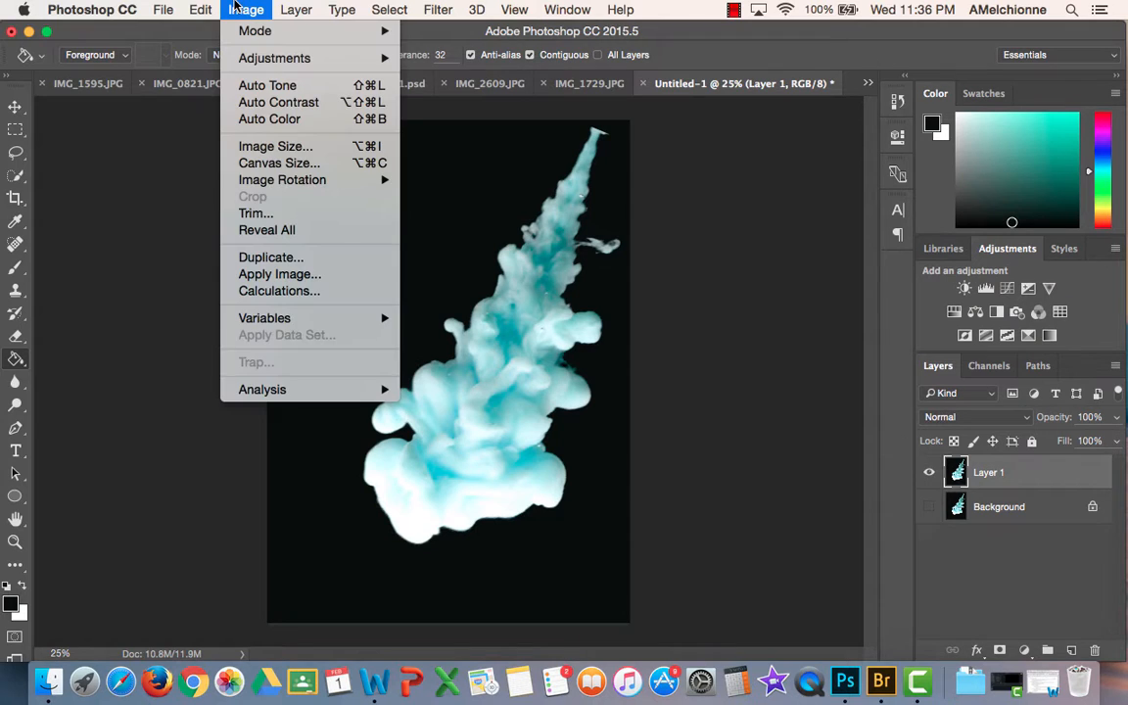
click(270, 162)
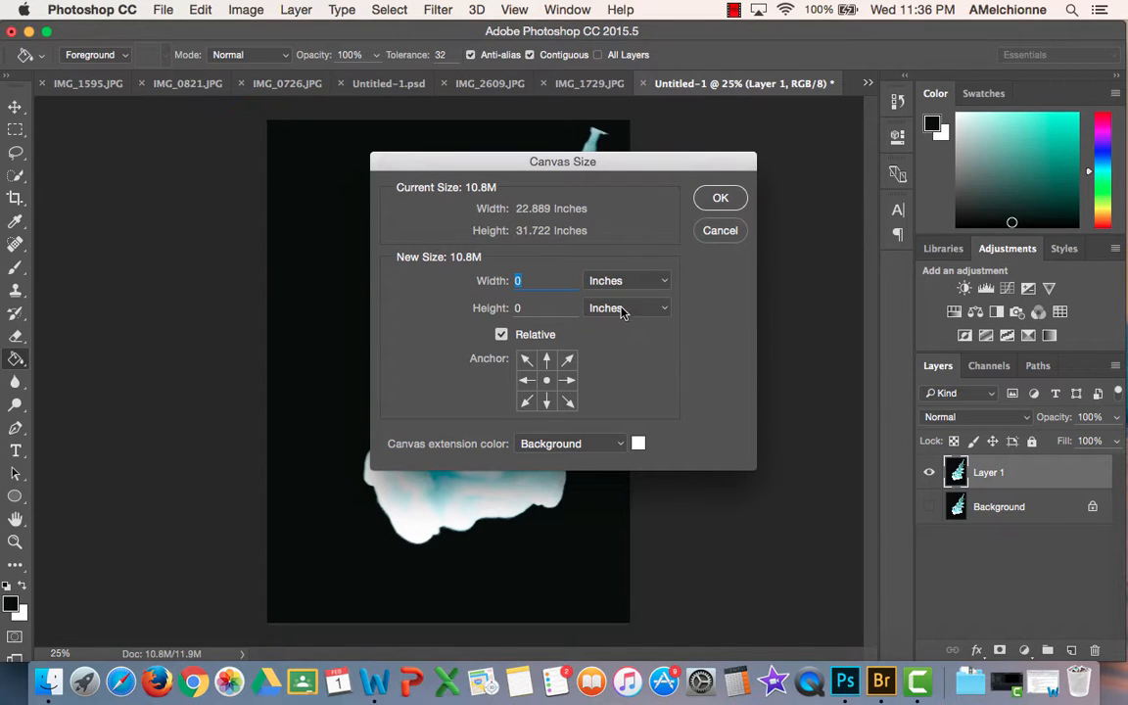
text(100)
click(658, 280)
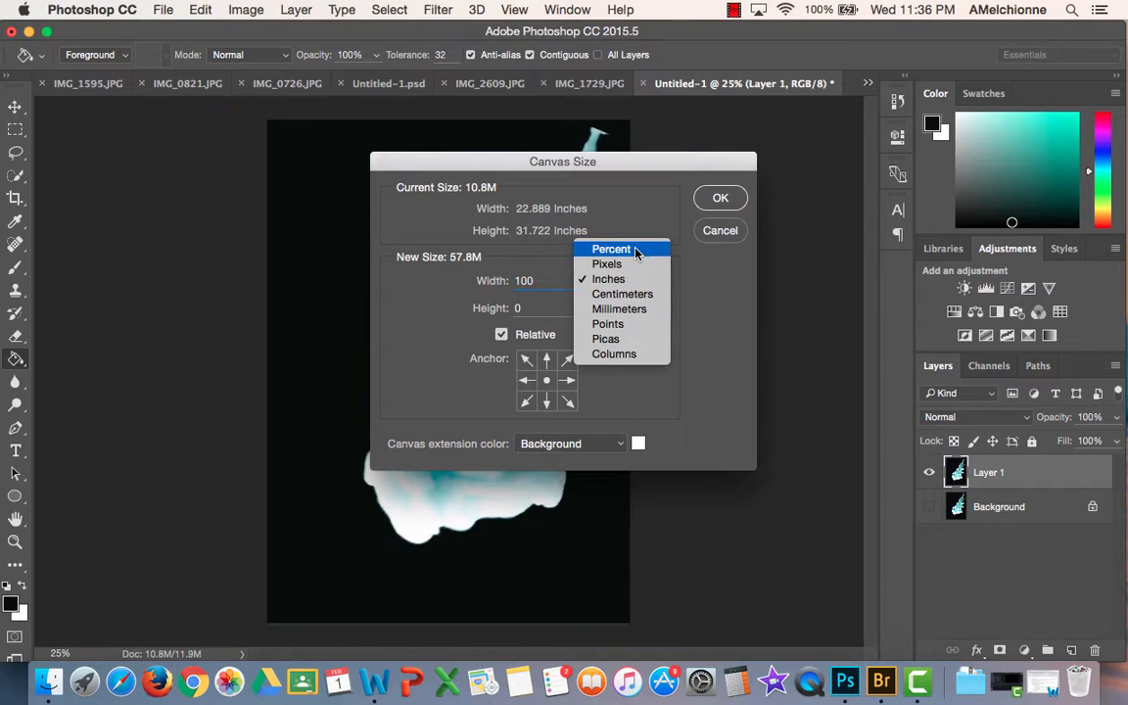
click(635, 250)
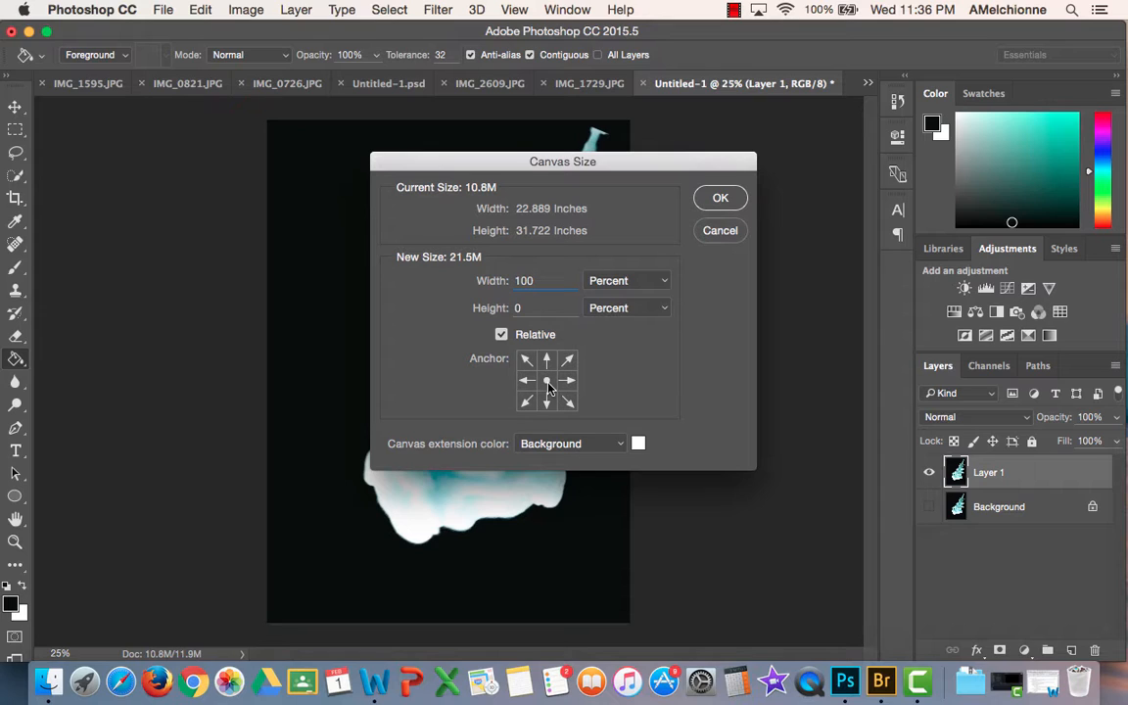
click(620, 445)
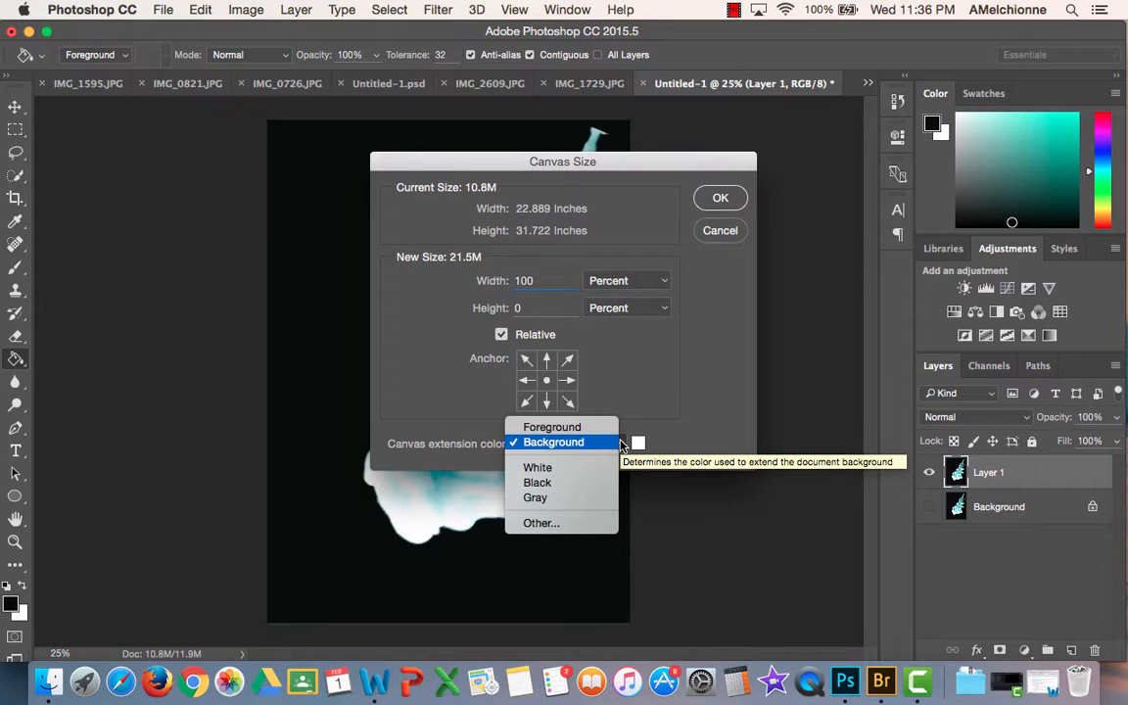
click(539, 467)
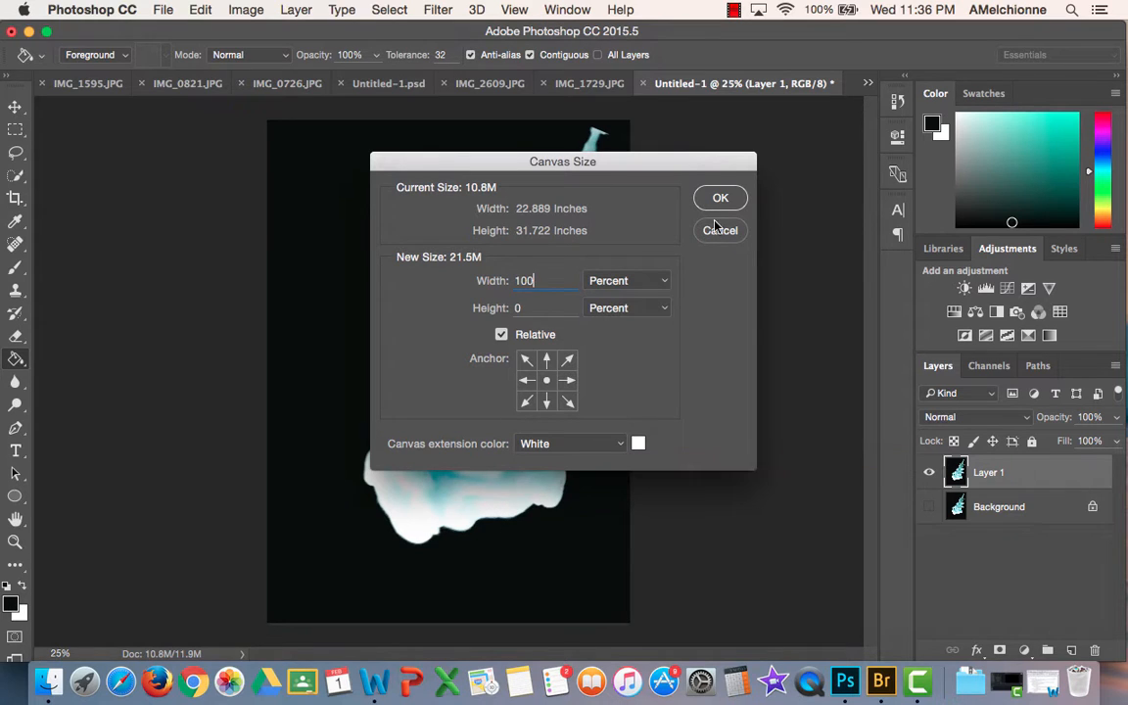
click(732, 196)
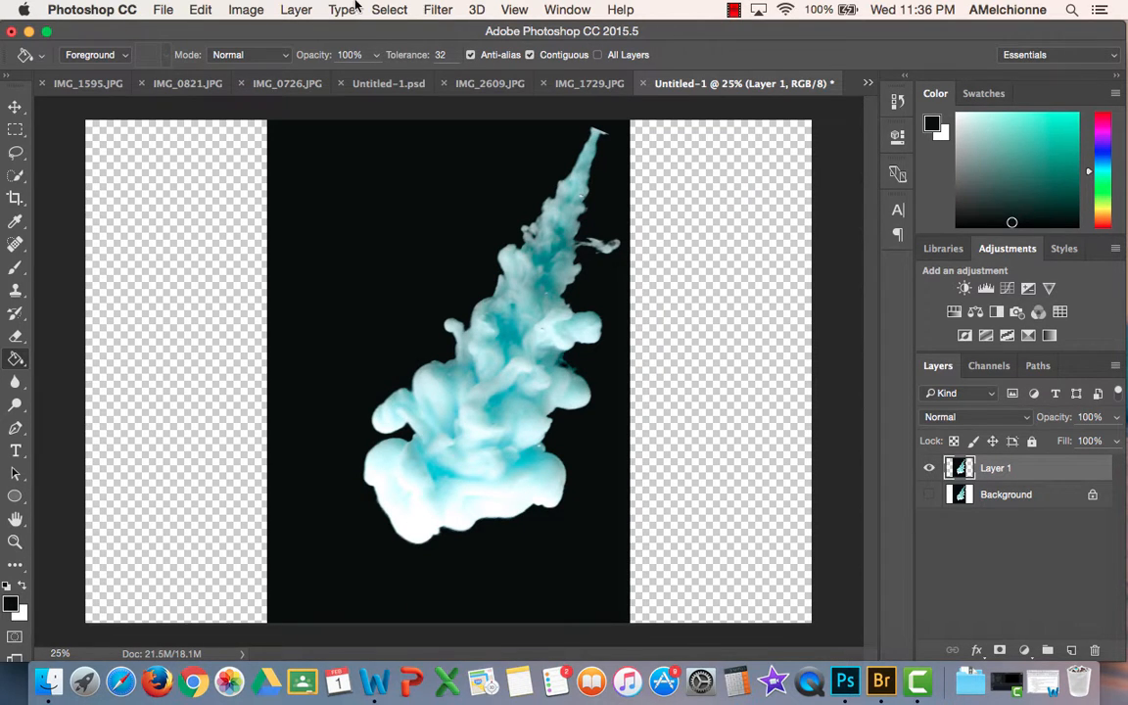
Add a vertical guide at 50% of the canvas width
click(510, 9)
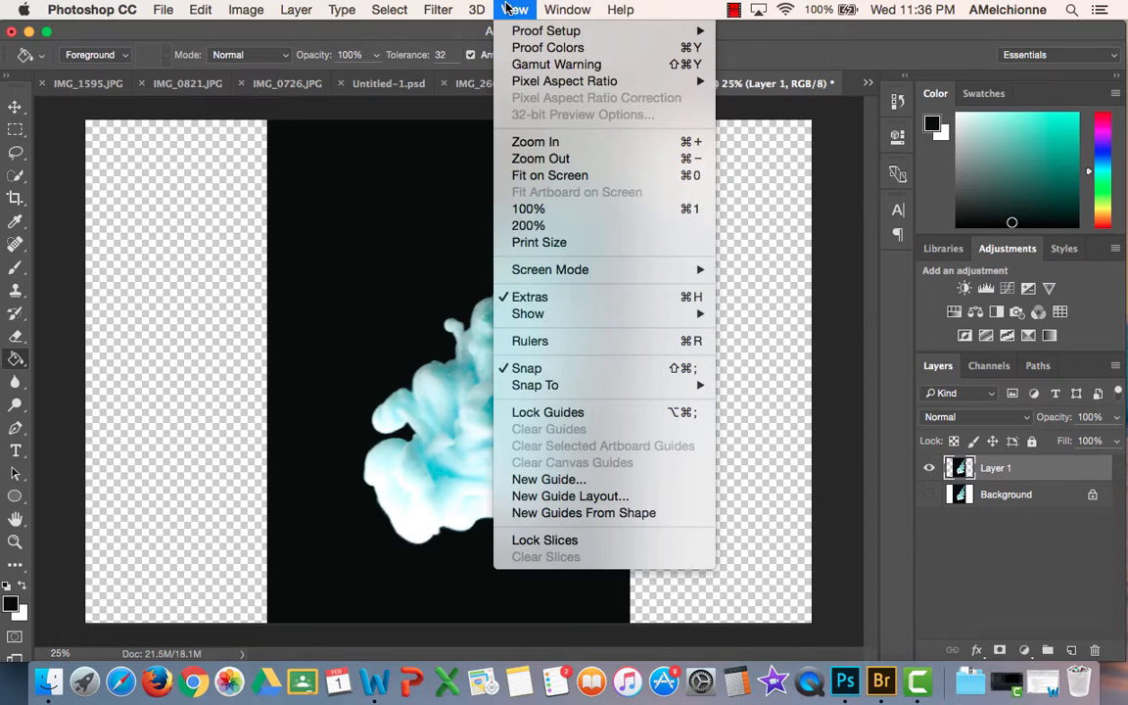
click(541, 479)
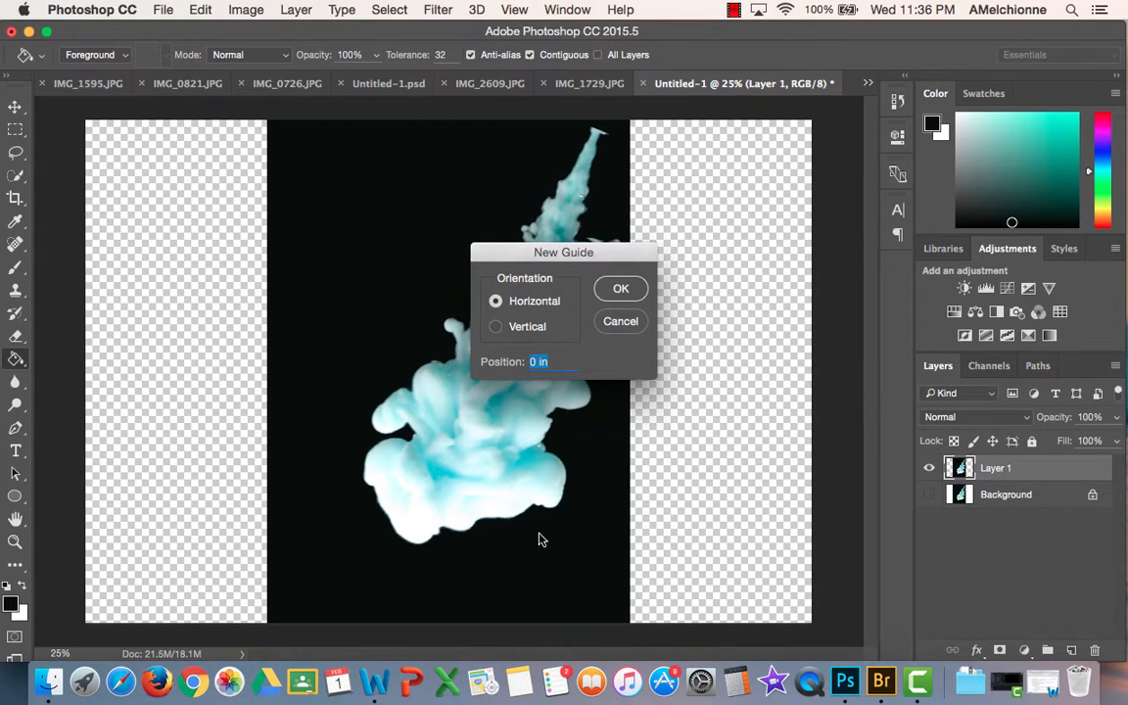
click(496, 327)
text(50)
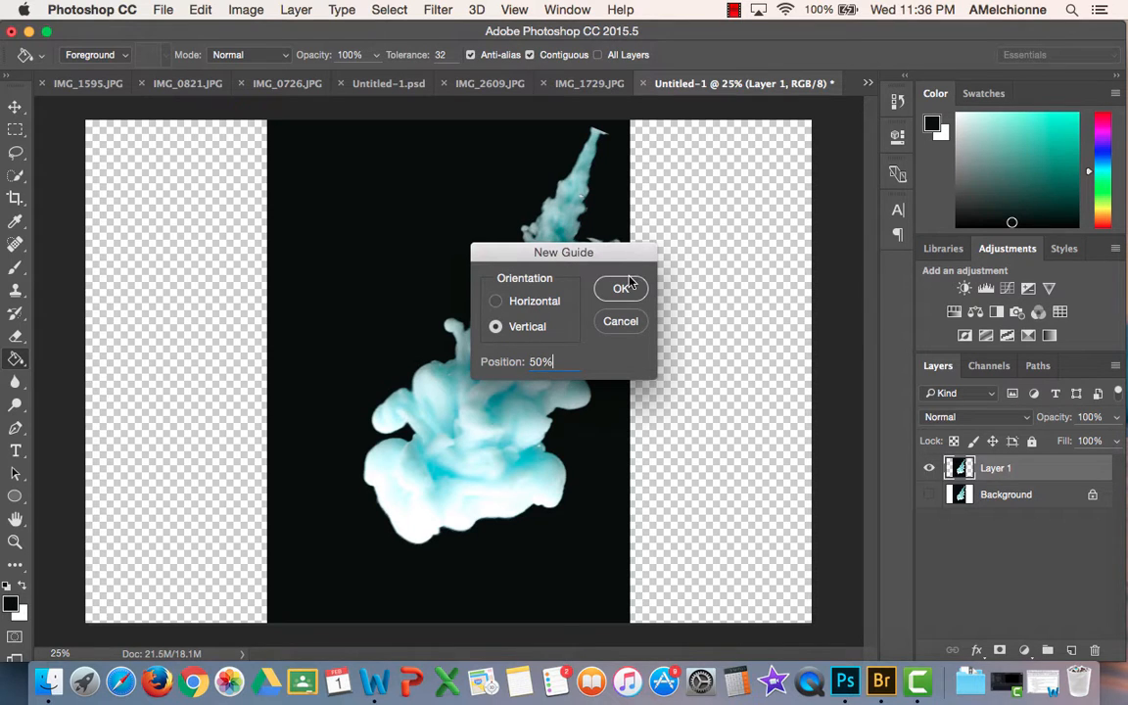
click(616, 287)
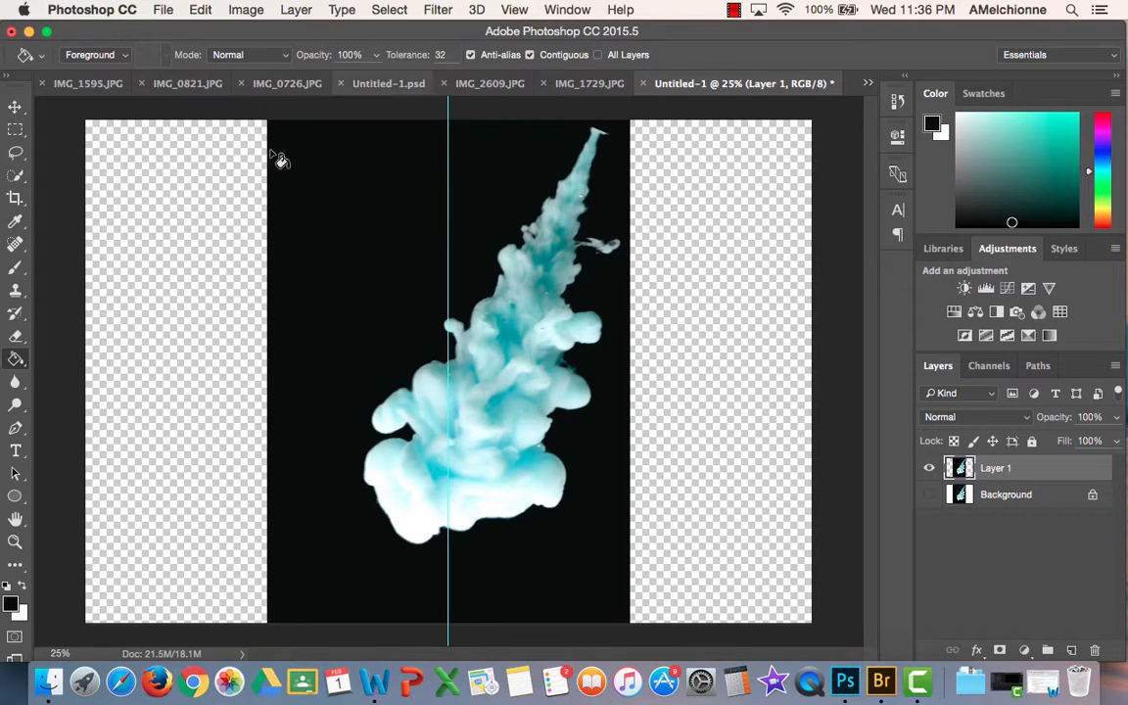
Move Layer 1 to the left until the tip of the plume meets the vertical centre guide
click(15, 107)
drag(551, 413, 408, 410)
drag(360, 180, 327, 209)
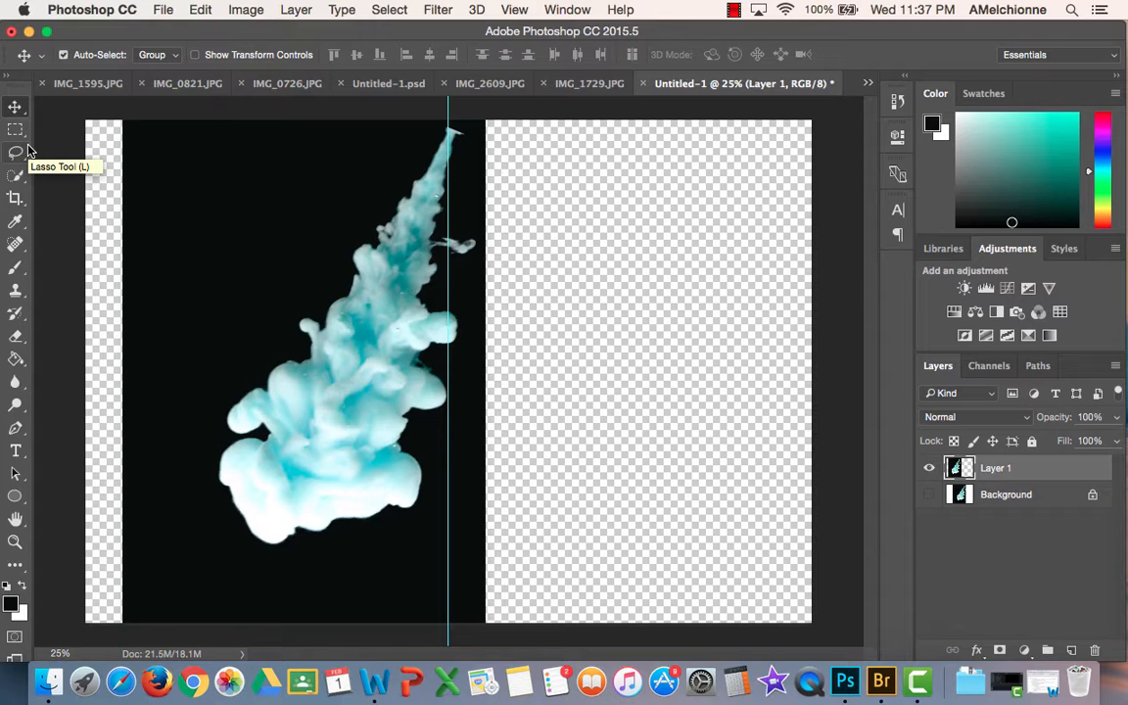
Load Layer 1's pixels as a selection and narrow it so its right edge meets the centre guide
super+click(959, 470)
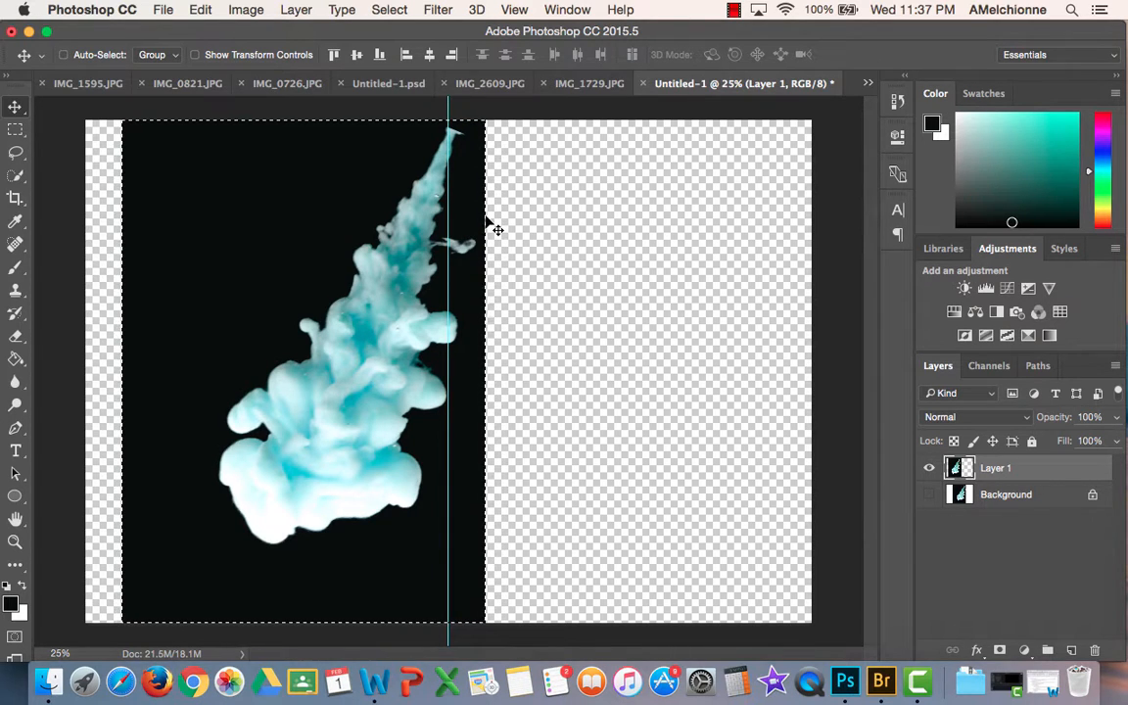
click(392, 9)
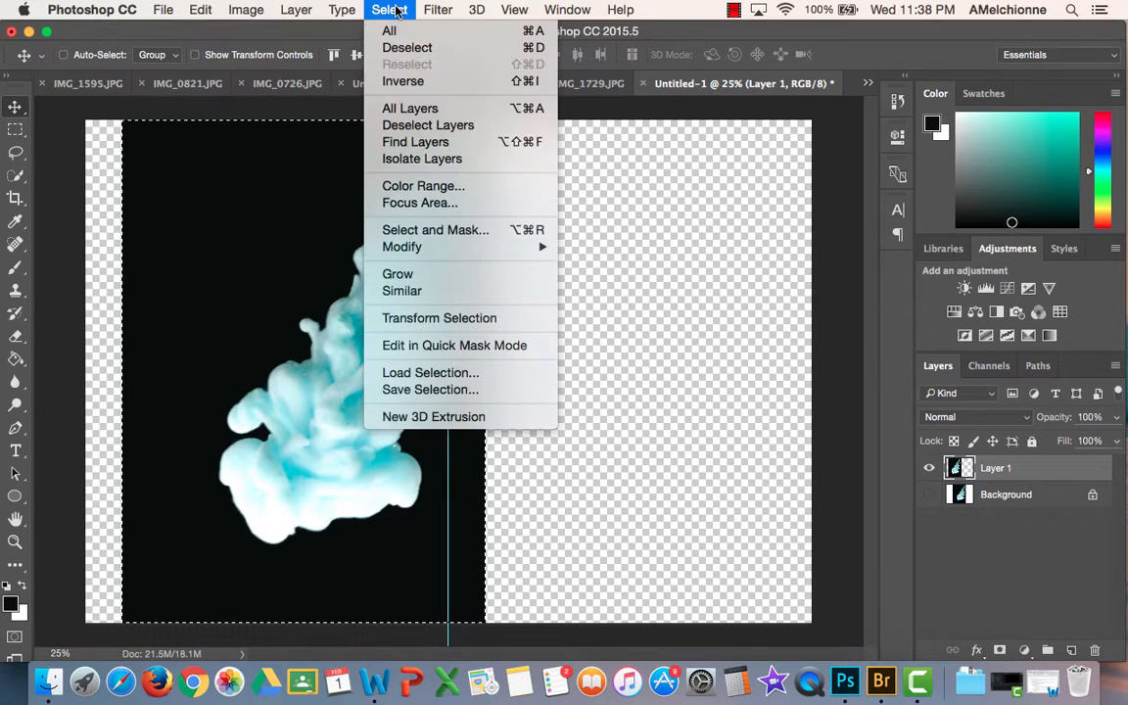
click(434, 319)
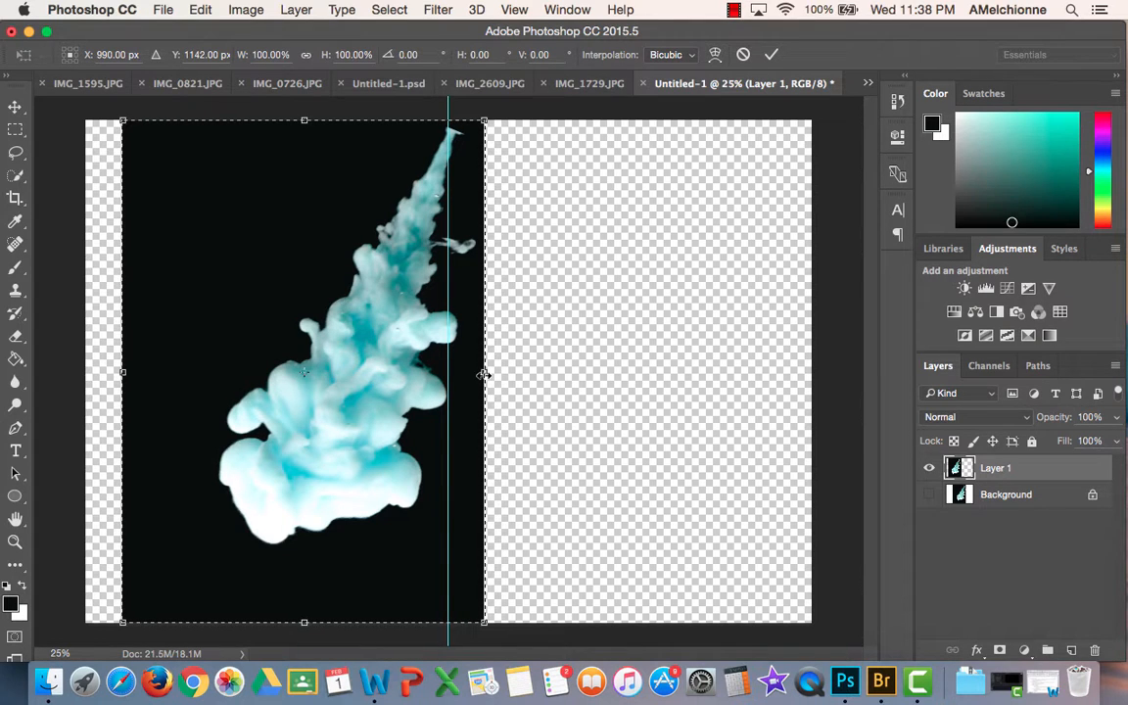
drag(474, 375, 453, 376)
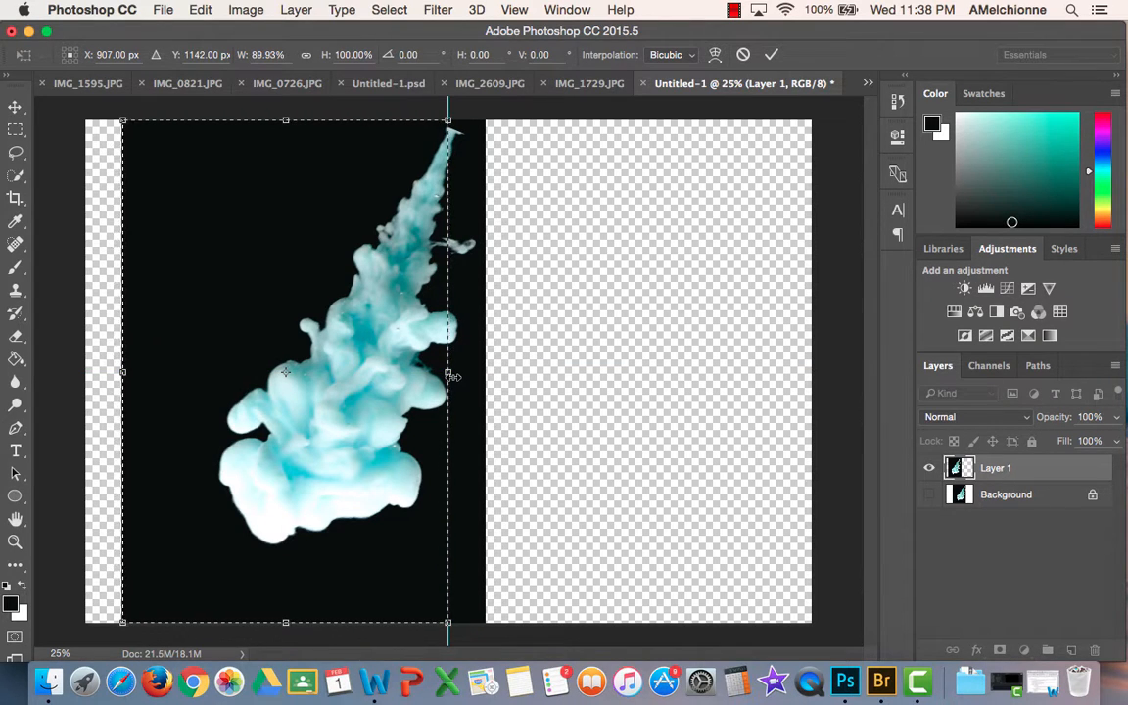
click(771, 53)
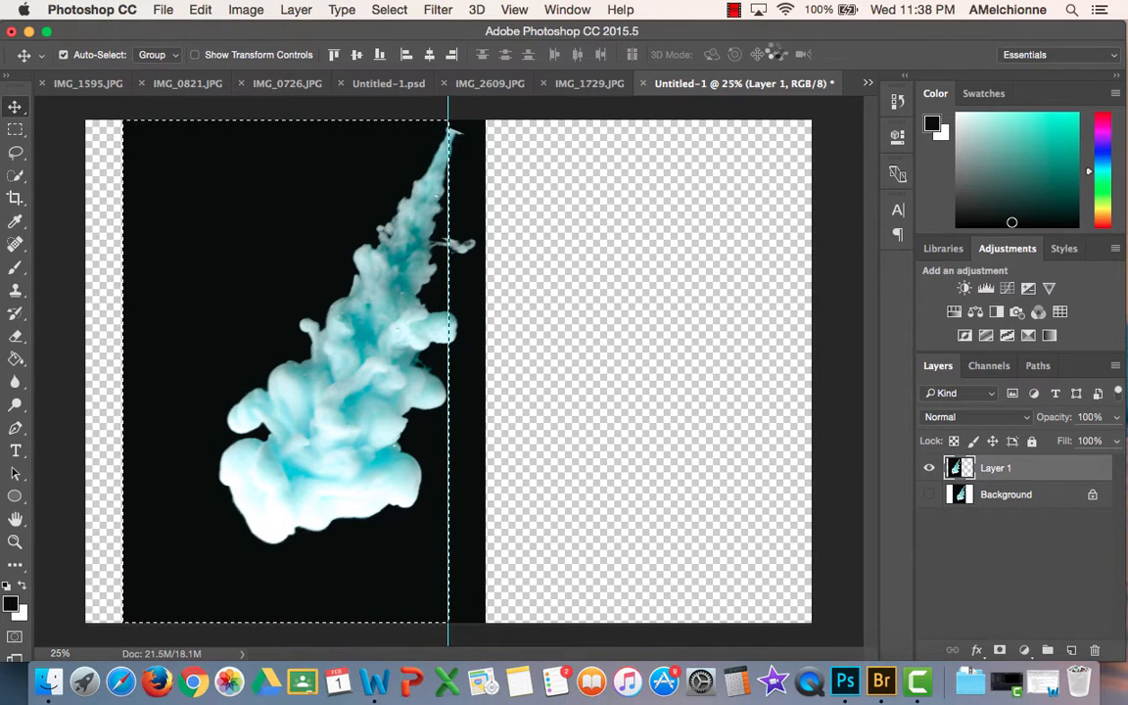
Copy the selected part of Layer 1 to a new layer, checking the copy by hiding and showing Layer 1
key(super+j)
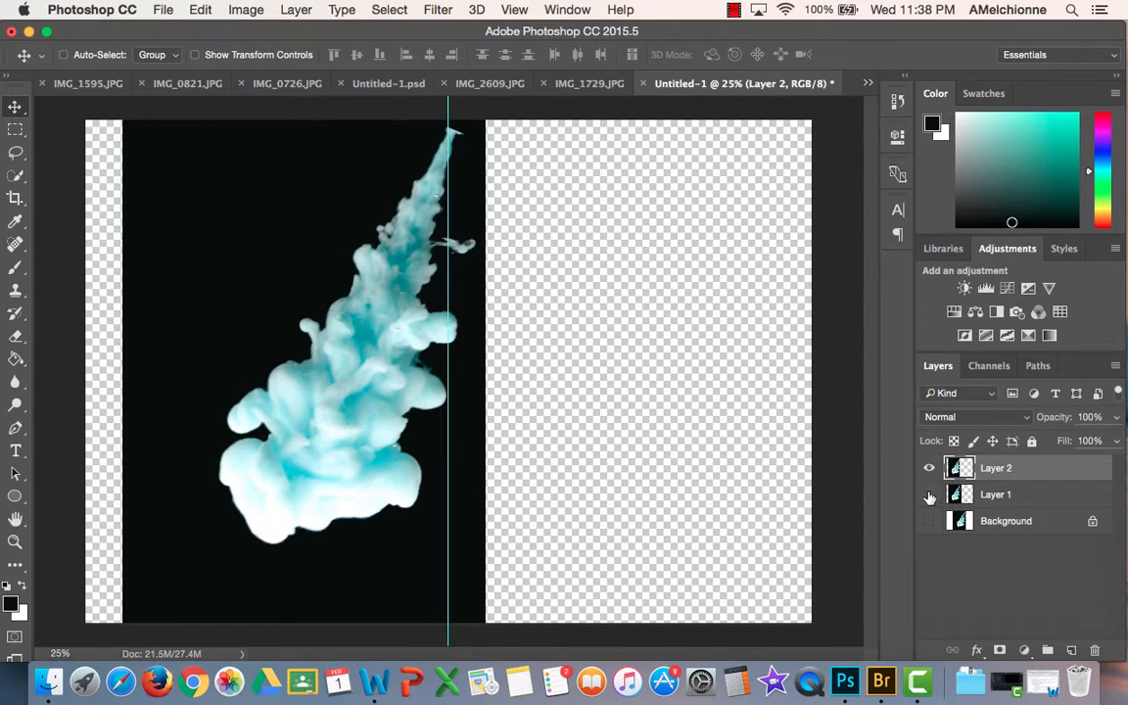
click(929, 495)
click(929, 494)
Free-transform Layer 2 and move its reference point to the middle of the edge on the centre guide
click(236, 9)
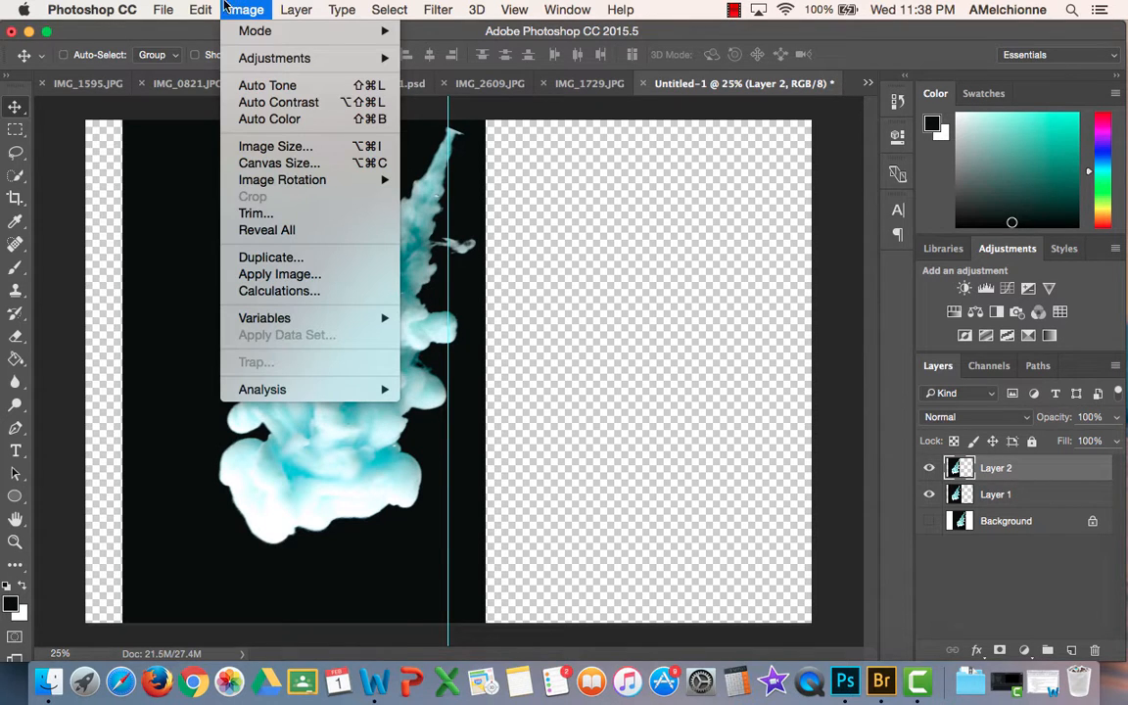
mouse_move(201, 9)
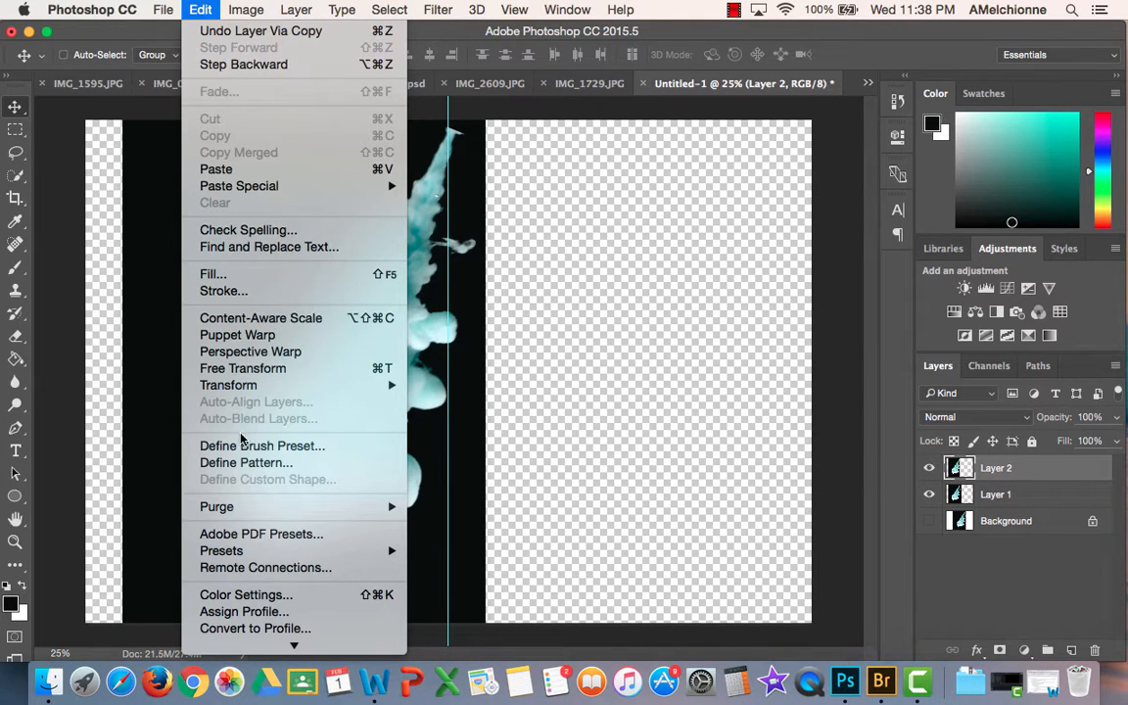
click(245, 369)
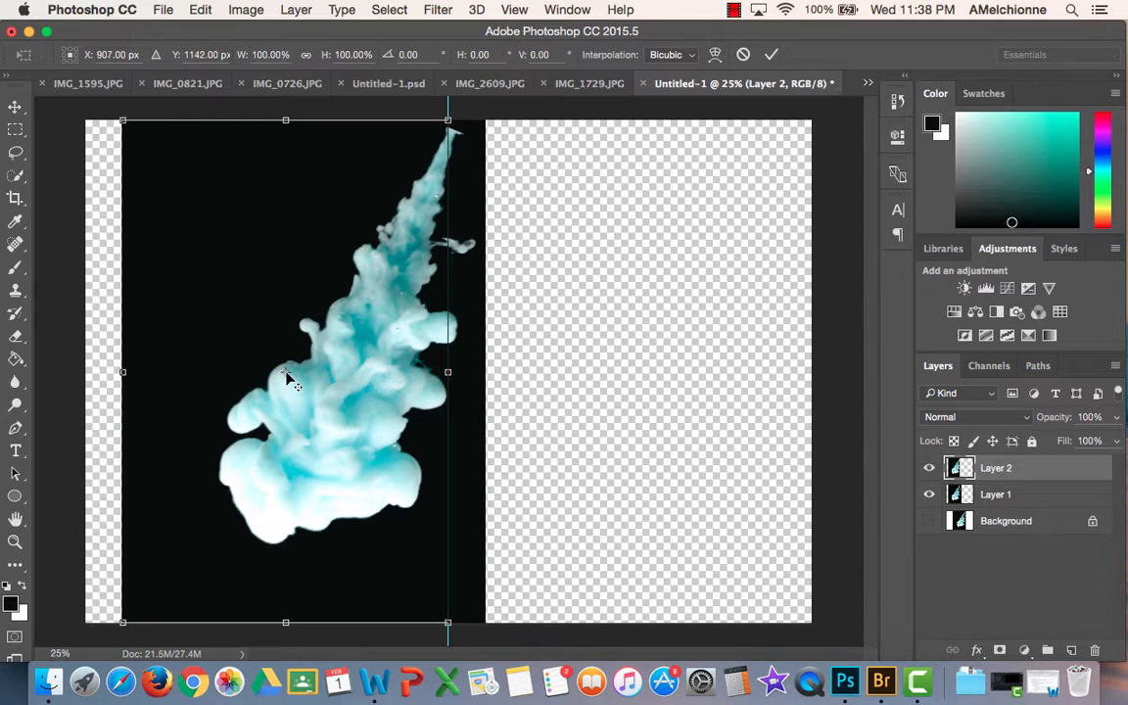
drag(287, 376, 447, 376)
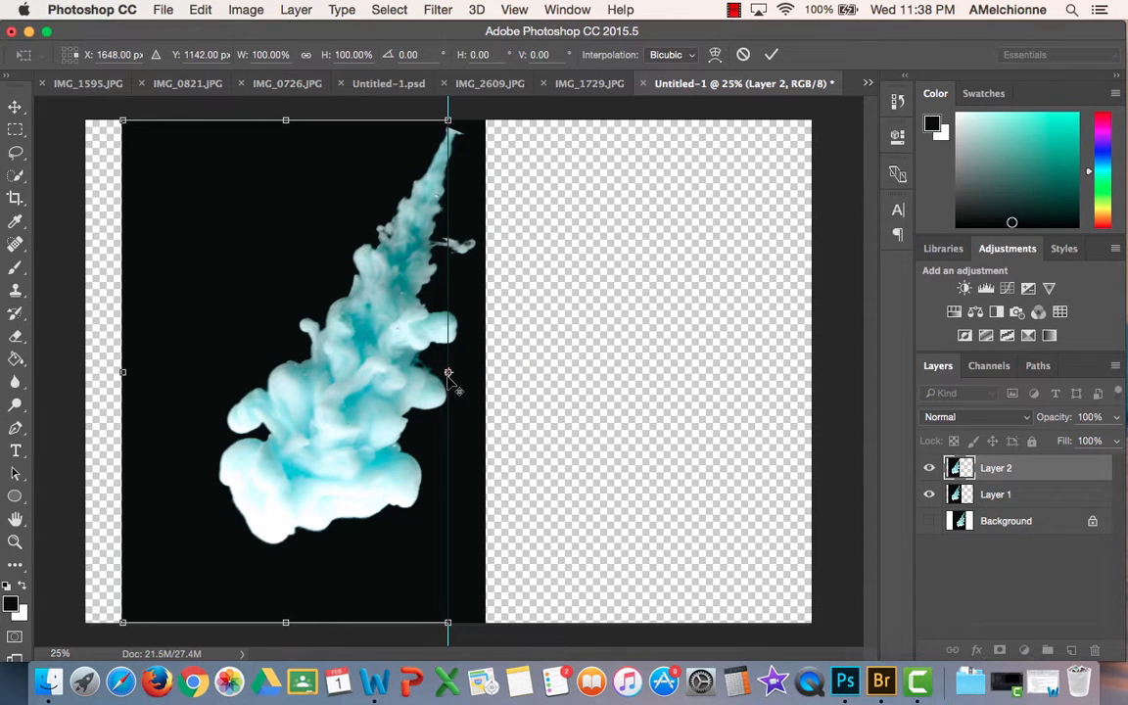
click(200, 7)
mouse_move(286, 388)
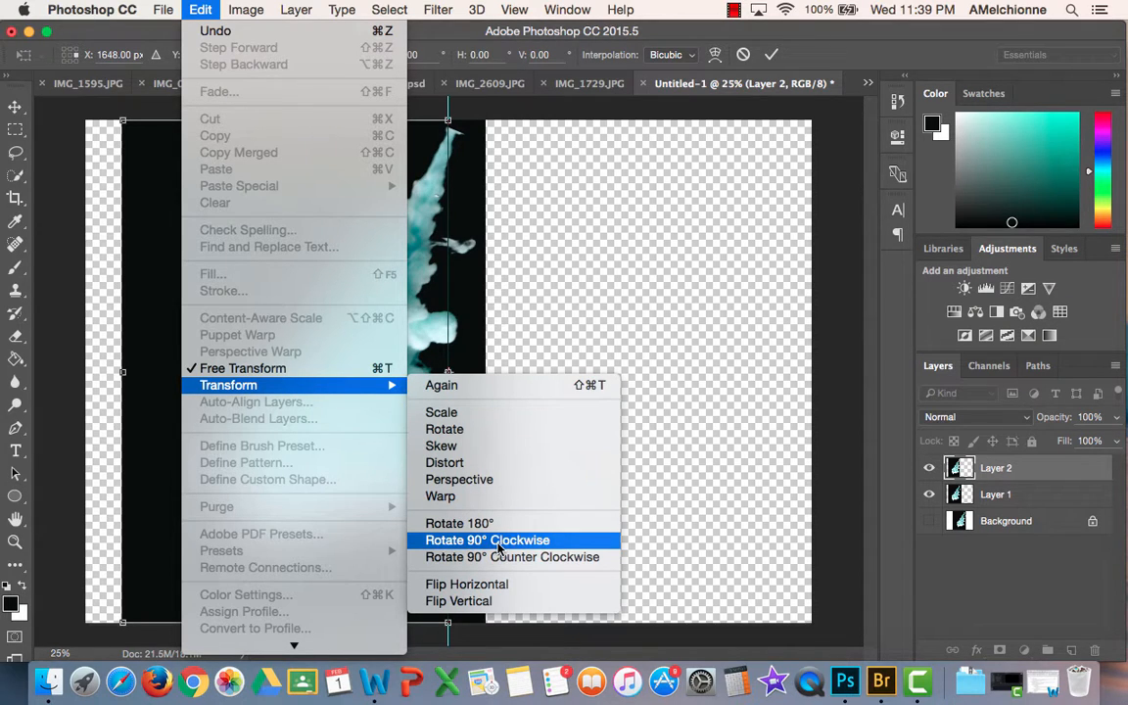
click(491, 602)
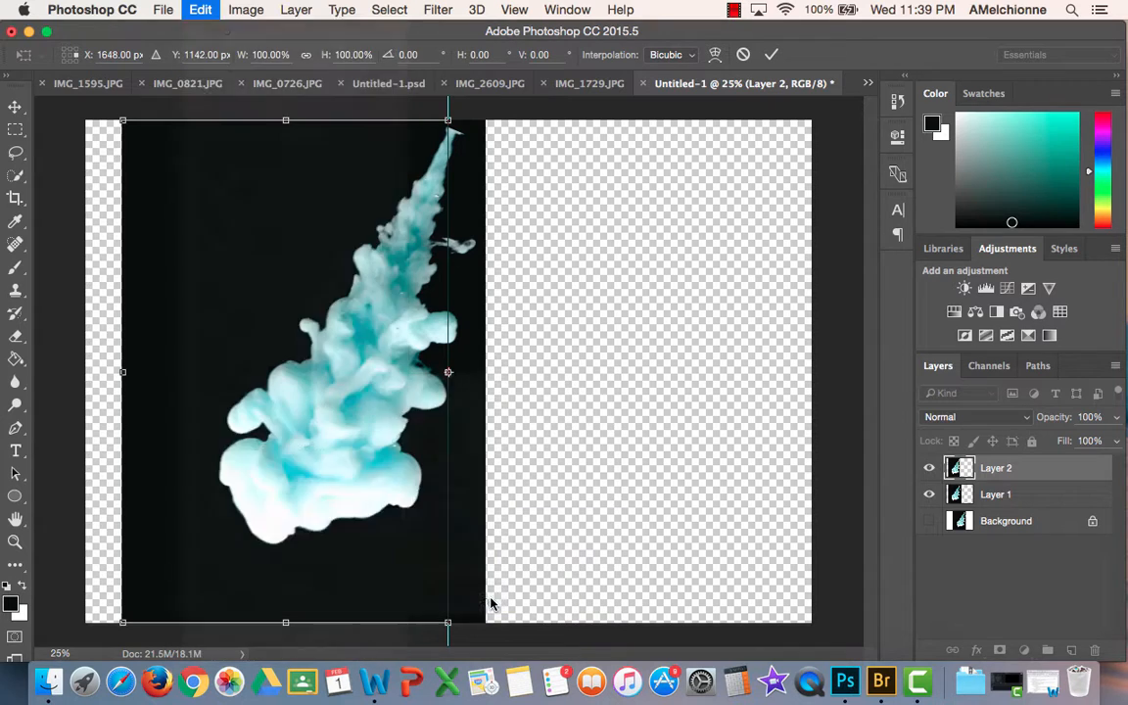
click(162, 10)
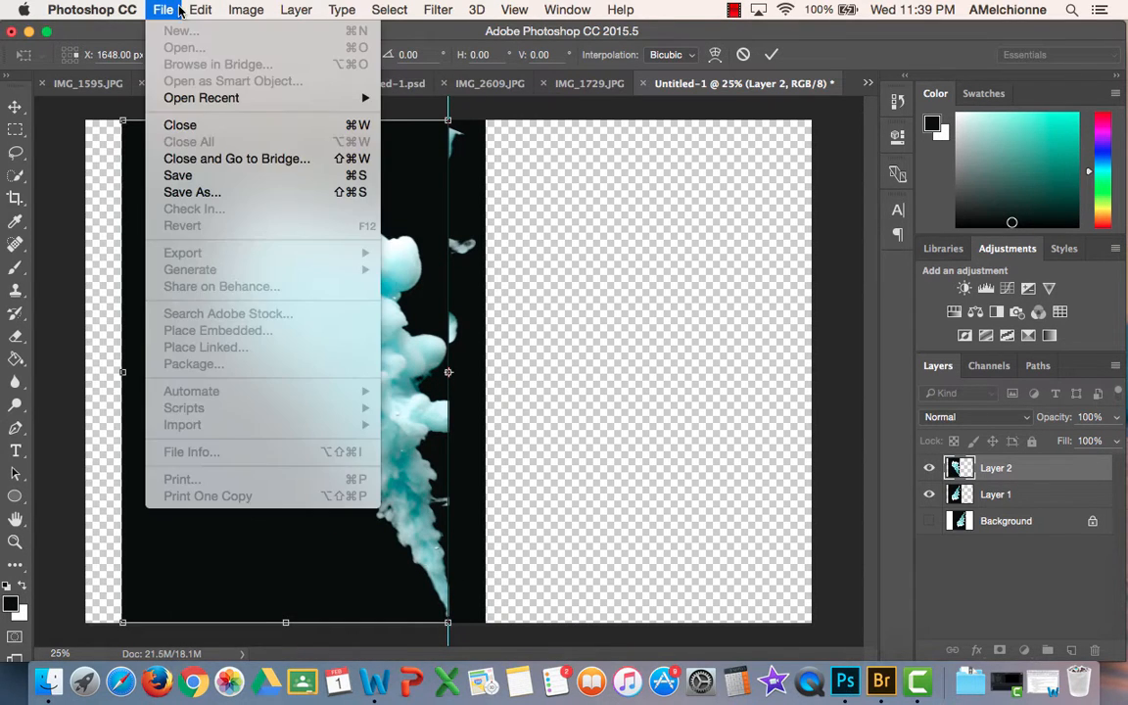
mouse_move(201, 10)
click(204, 31)
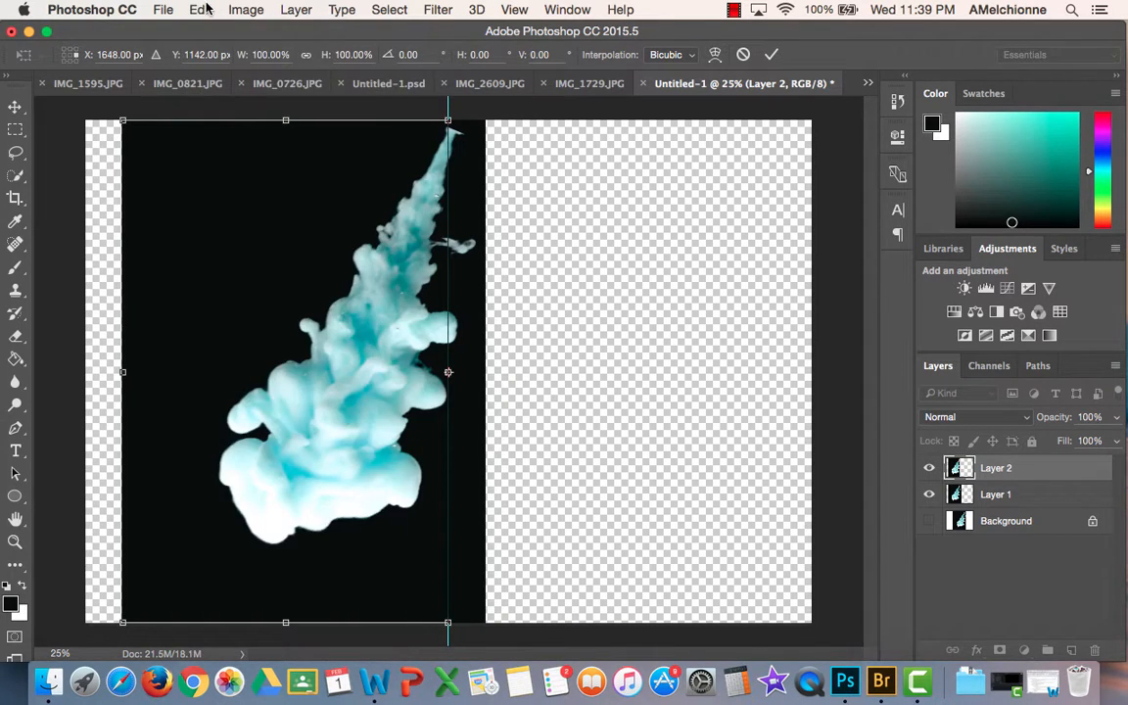
Flip Layer 2 horizontally about the centre guide and apply the transform
click(188, 9)
mouse_move(380, 385)
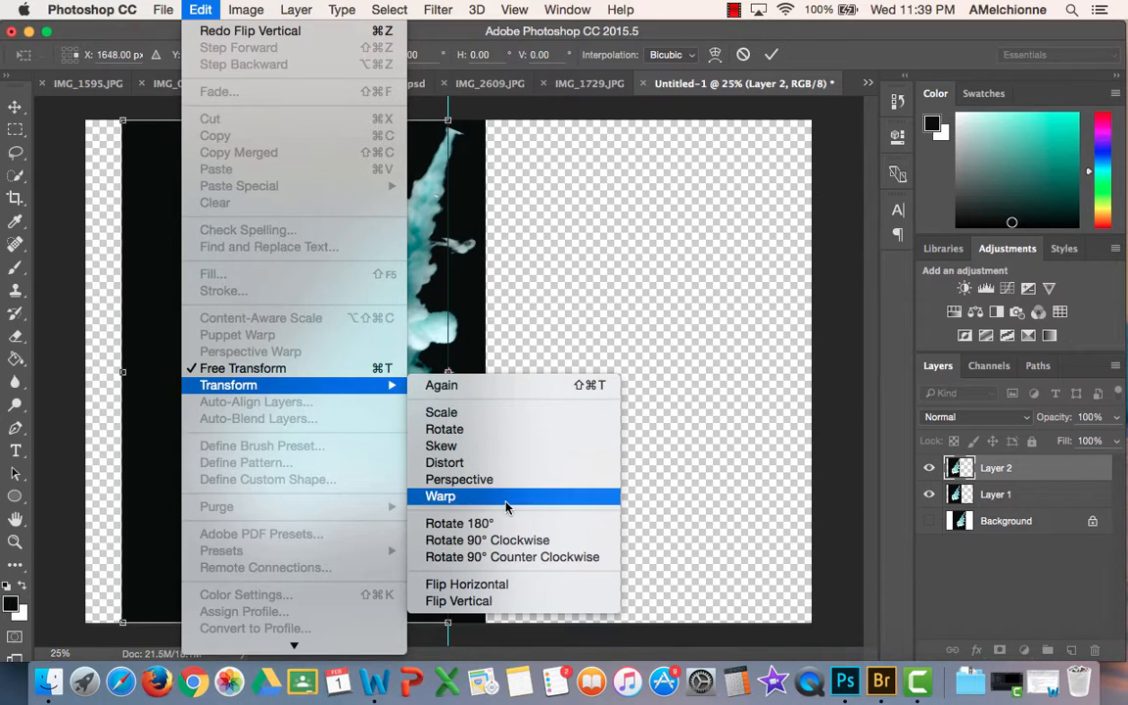
click(505, 584)
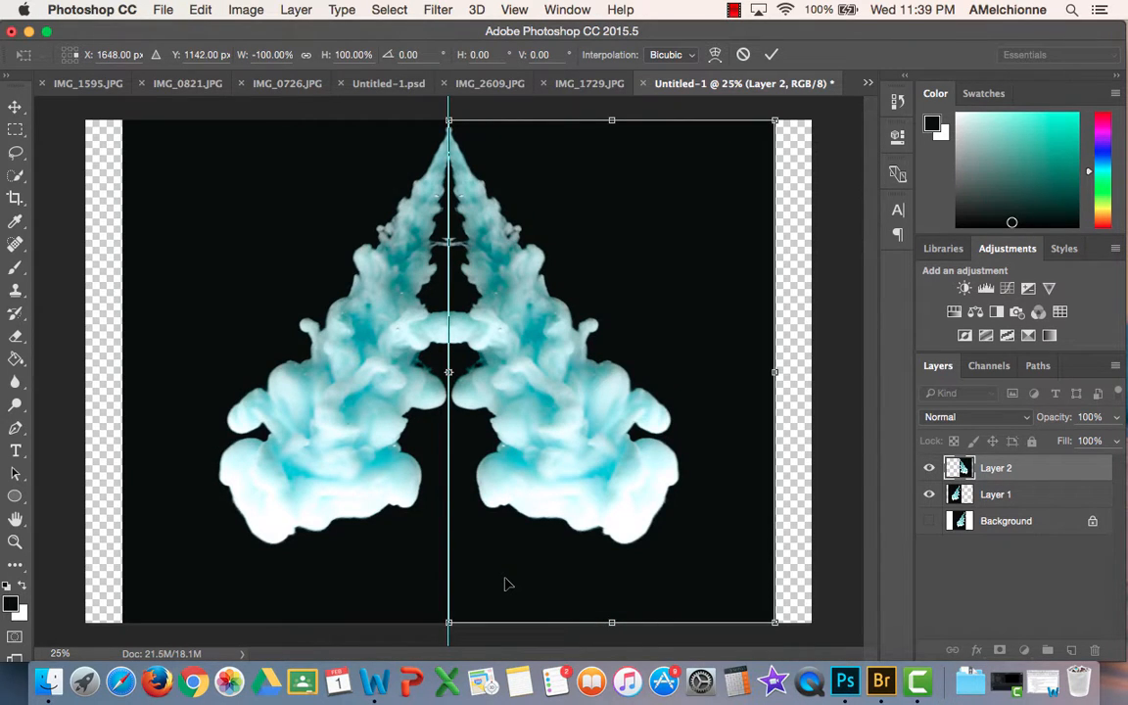
click(770, 55)
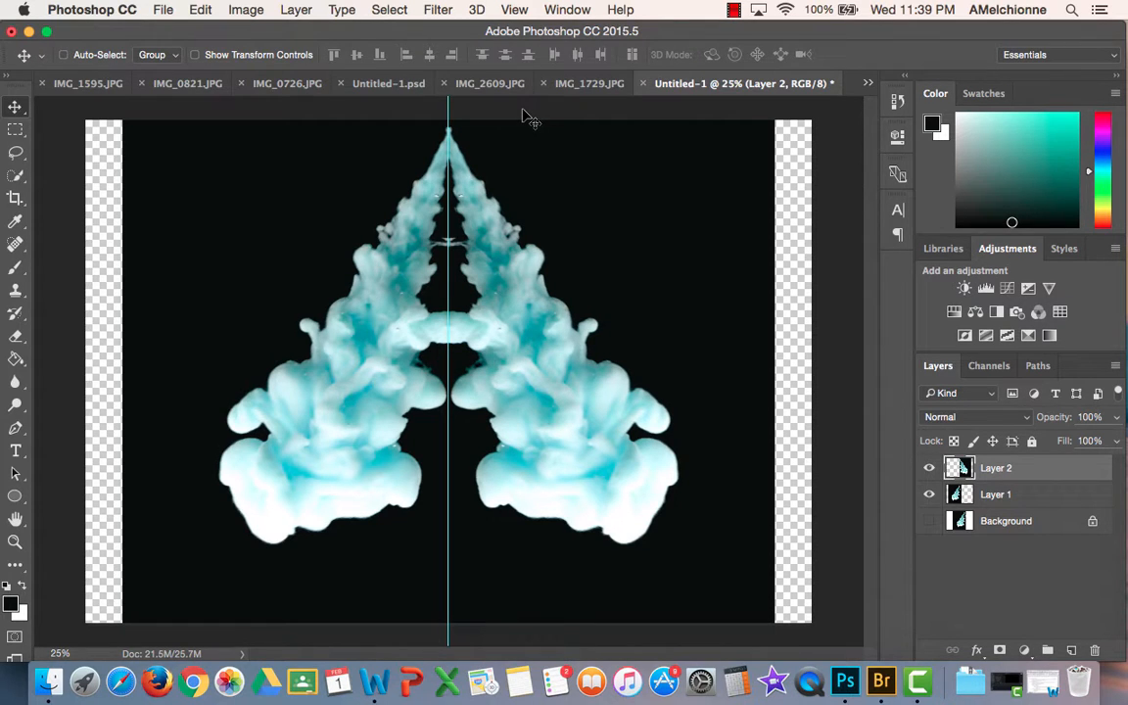
Trim the transparent pixels from all four sides of the canvas and clear the guides
click(245, 8)
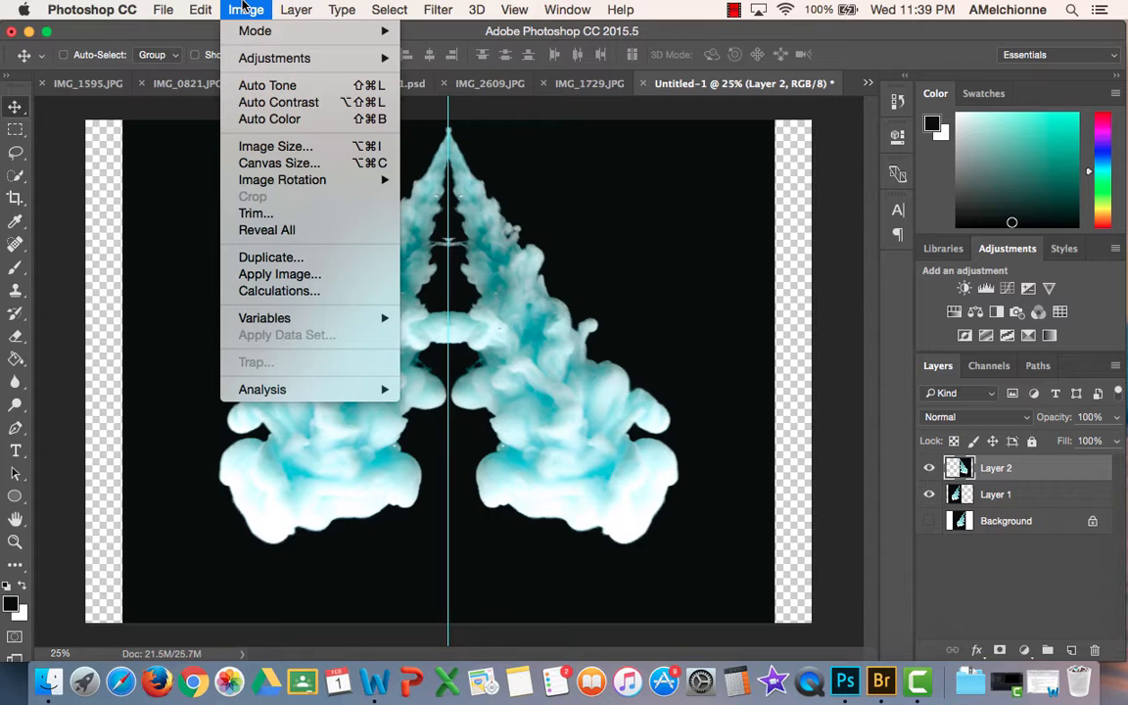
click(256, 212)
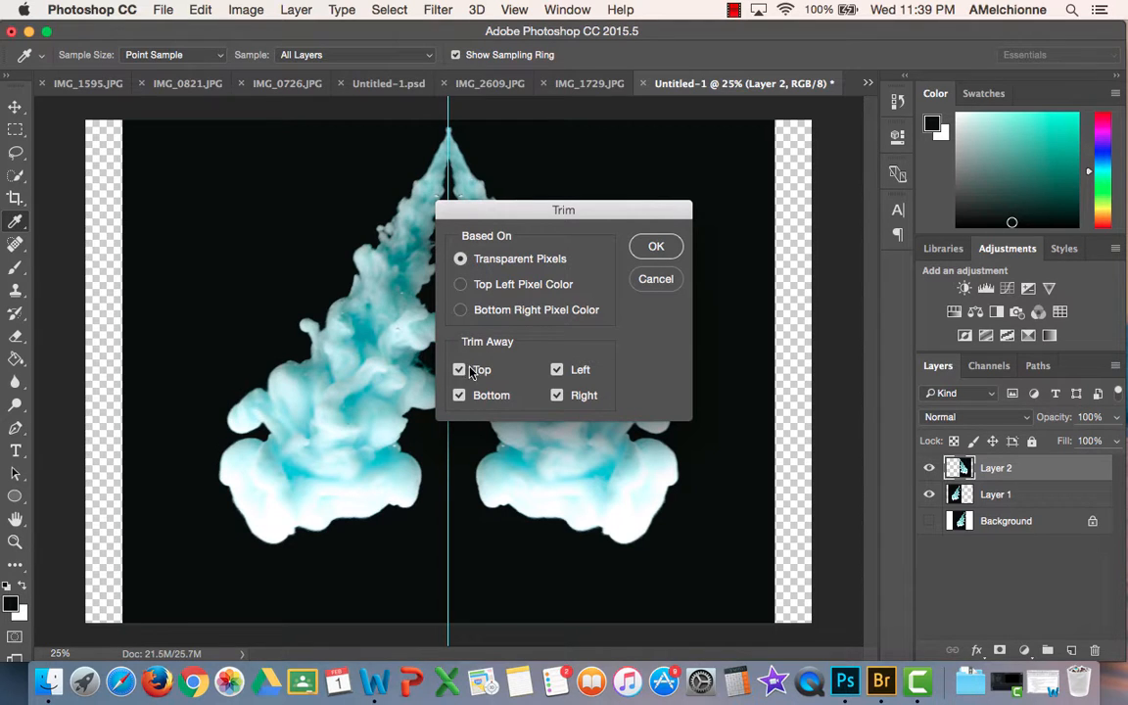
click(654, 251)
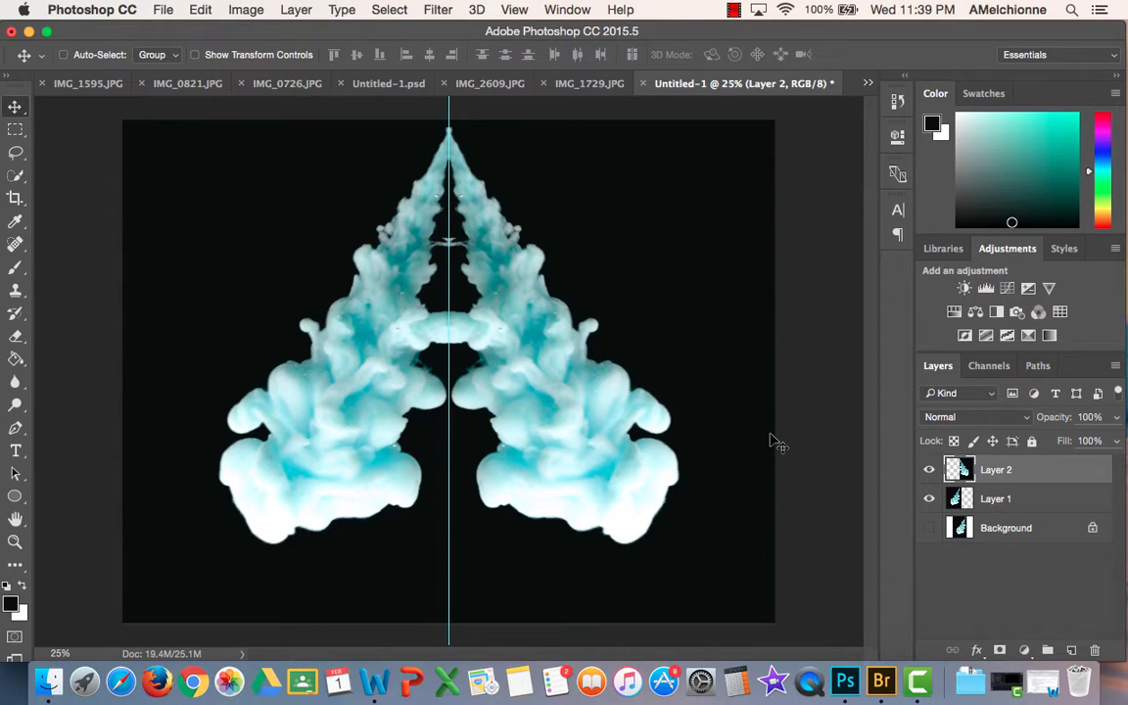
click(514, 10)
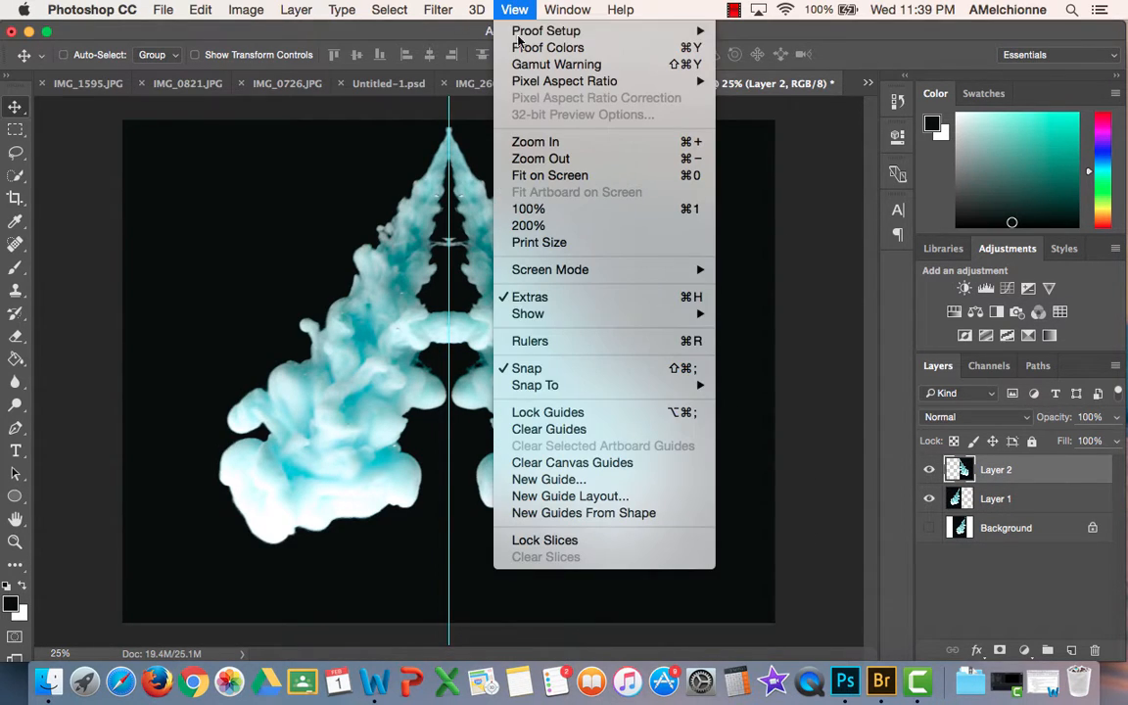
click(547, 432)
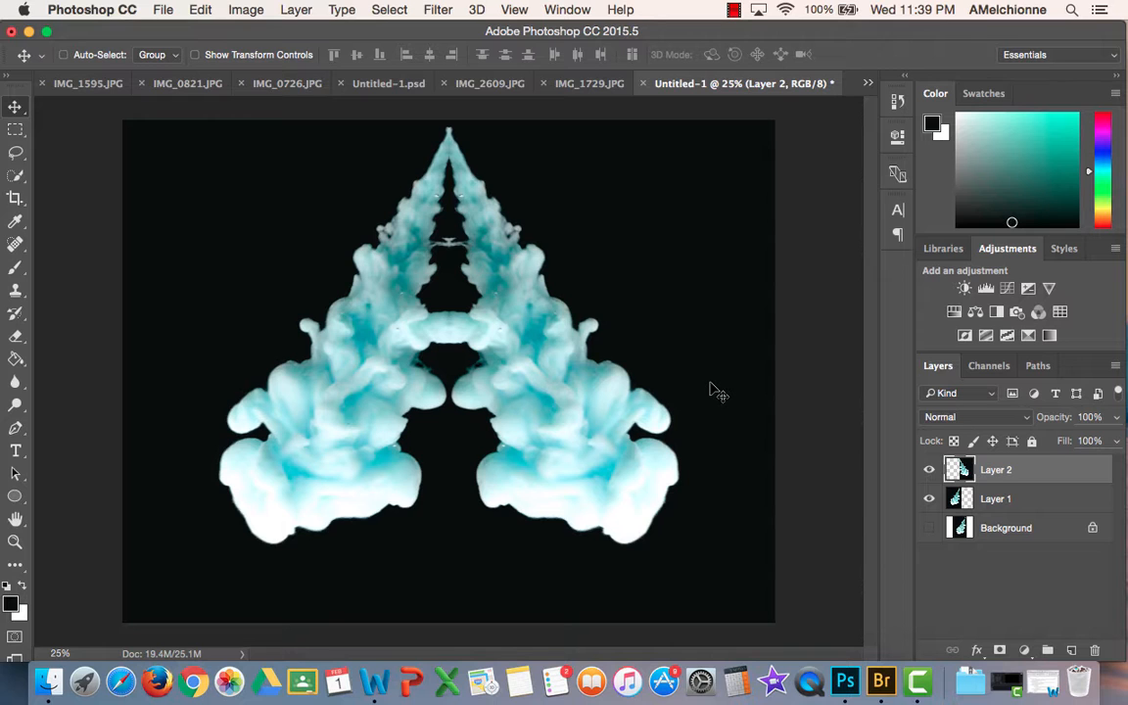
In Untitled-1.psd, try the Normal and Lighten blend modes on Layer 3, then return it to Soft Light
click(589, 87)
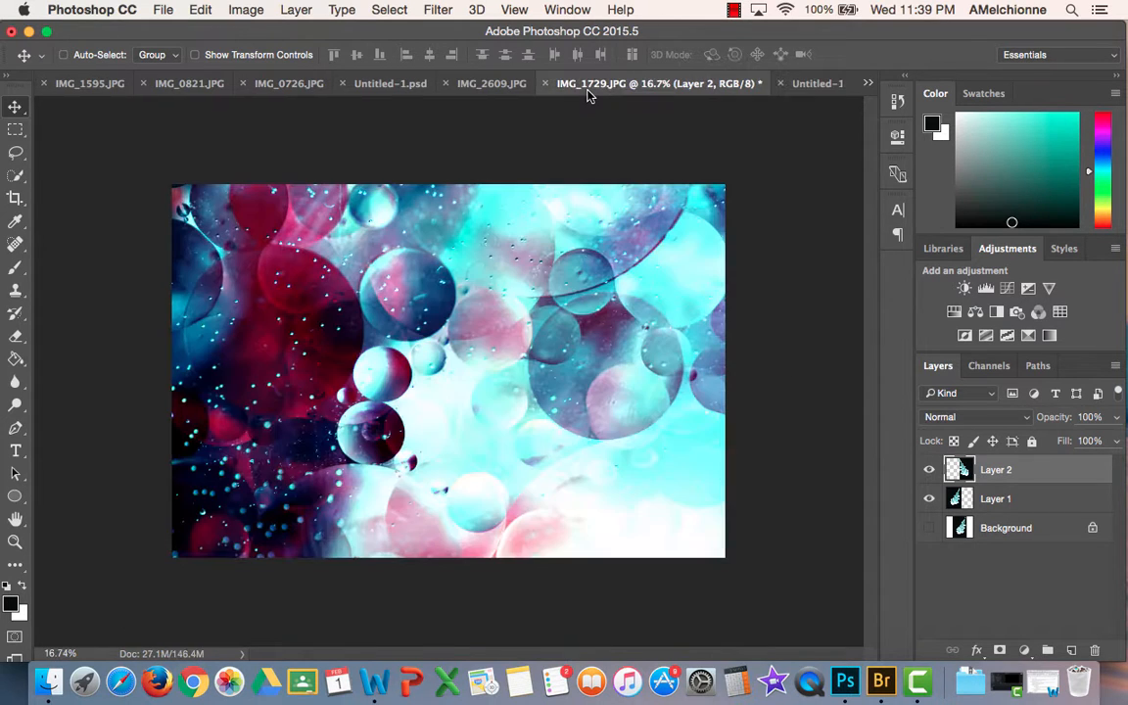
click(354, 82)
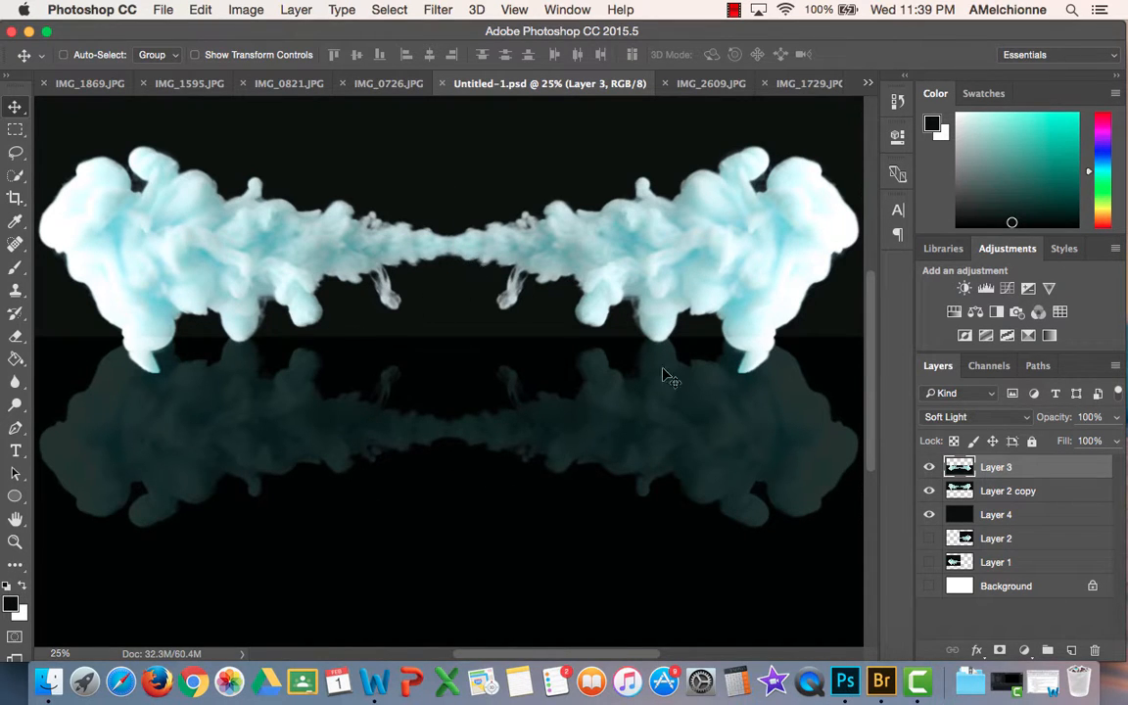
click(979, 416)
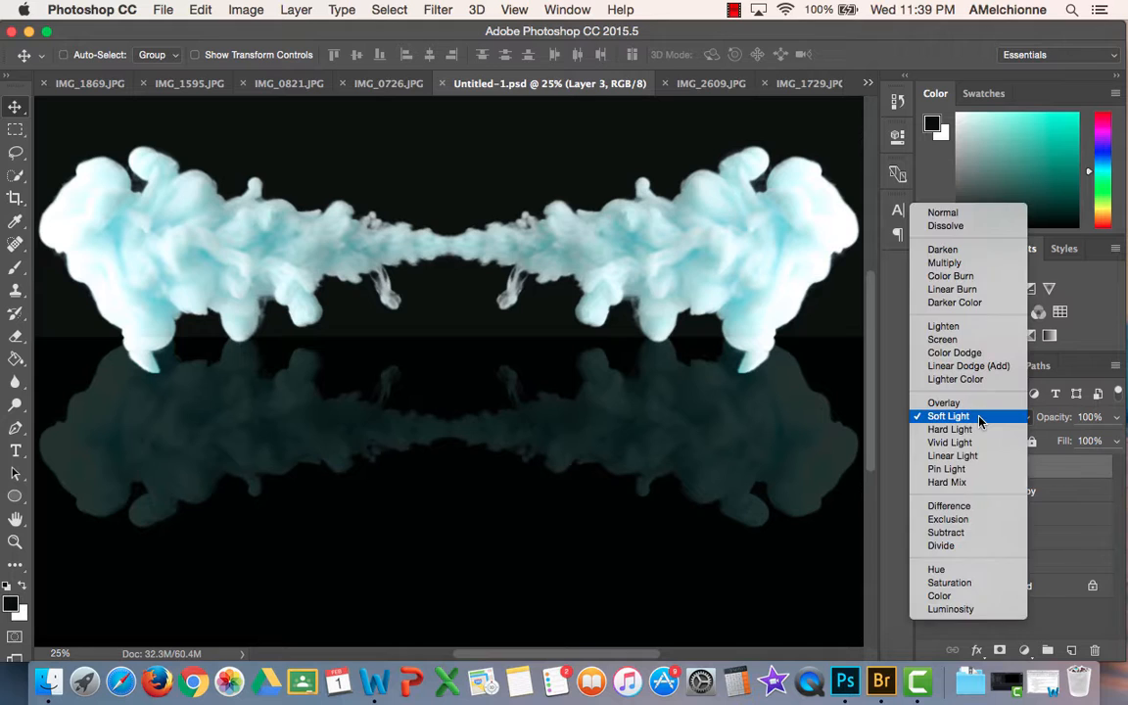
click(979, 212)
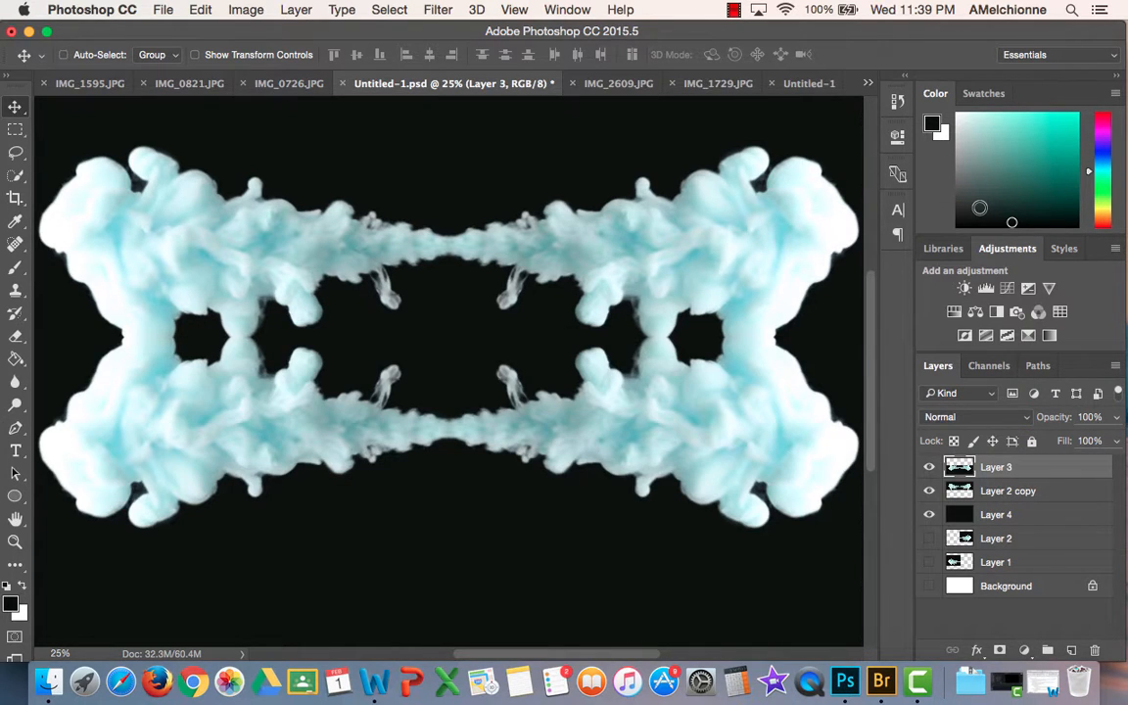
click(982, 417)
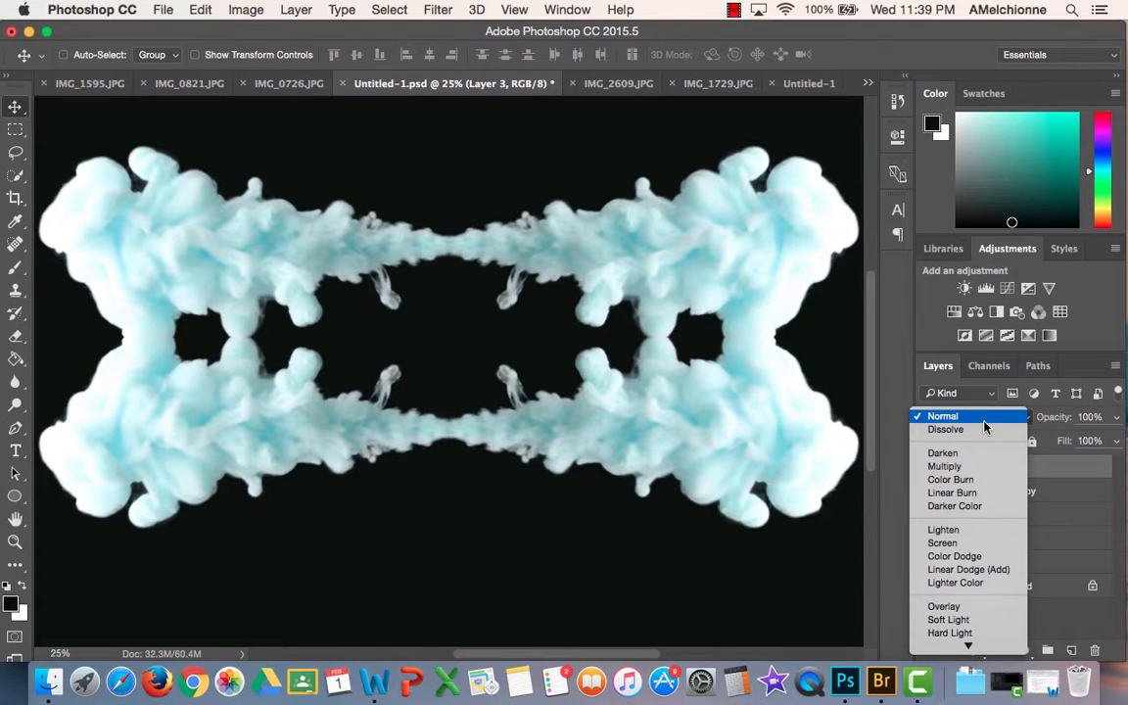
click(964, 530)
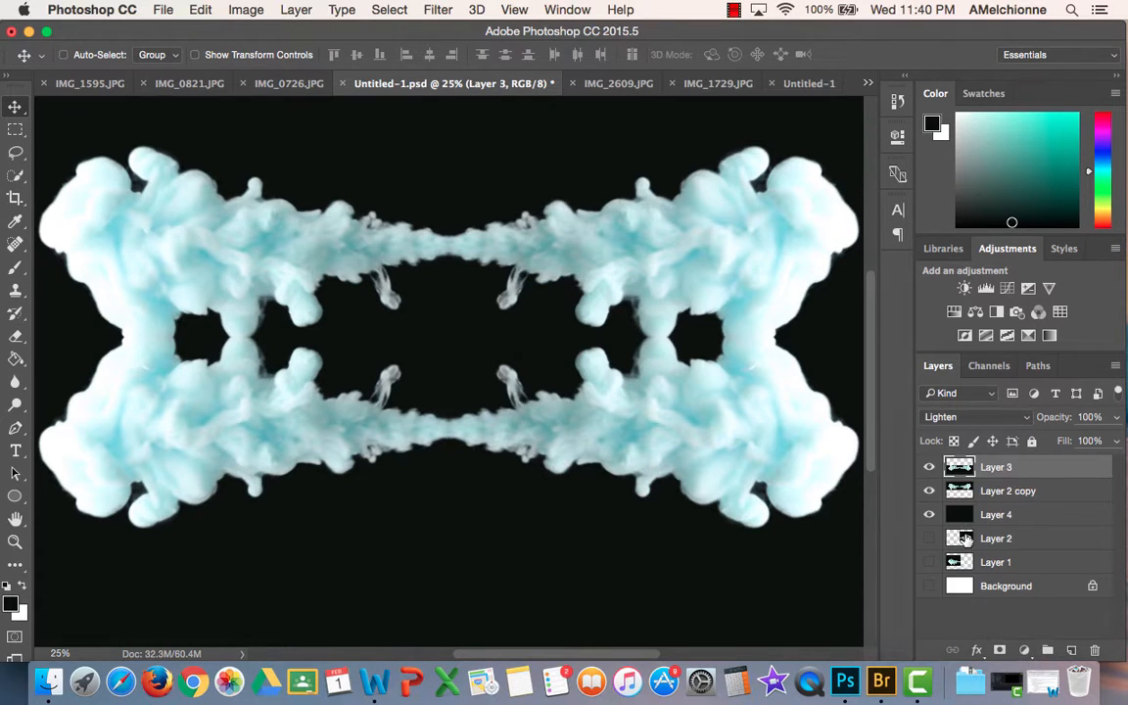
click(974, 417)
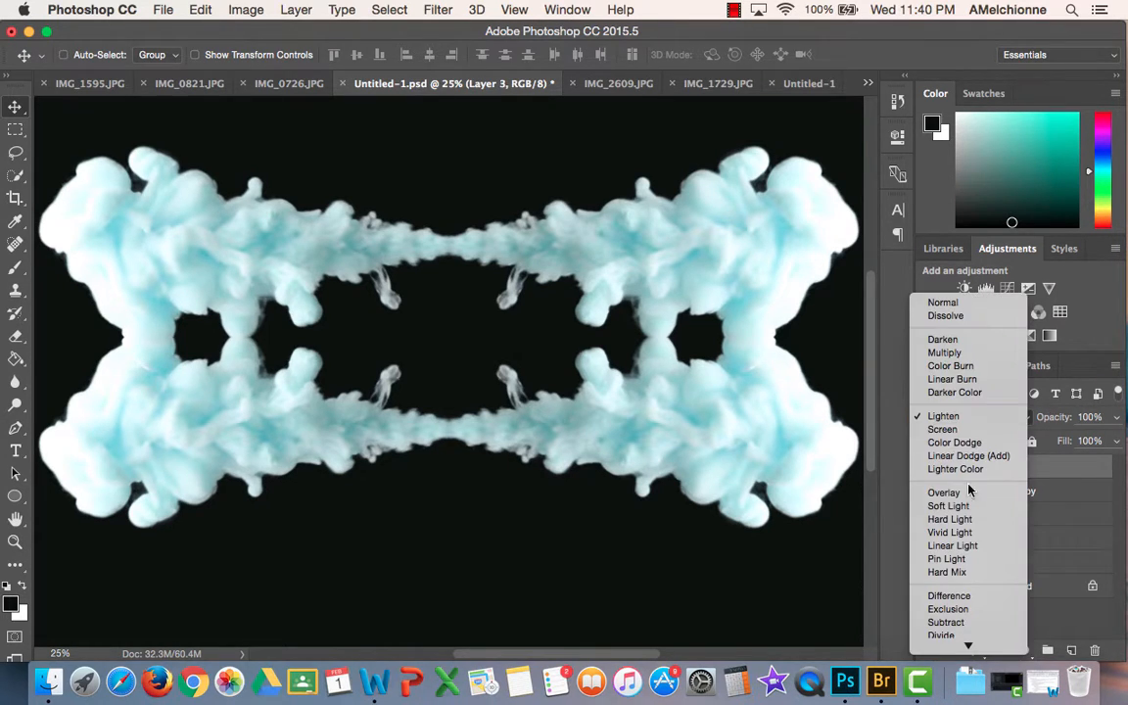
click(948, 505)
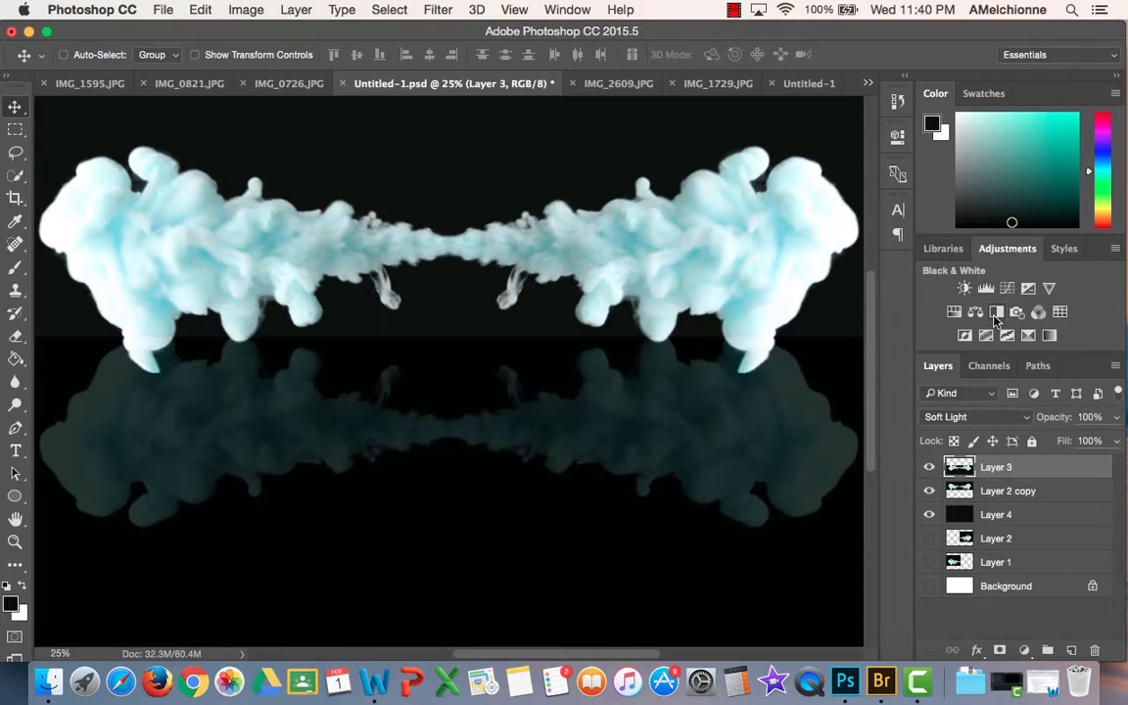
Switch to Word to review the mirror-effect instructions in the abstract photography editing document
click(1037, 686)
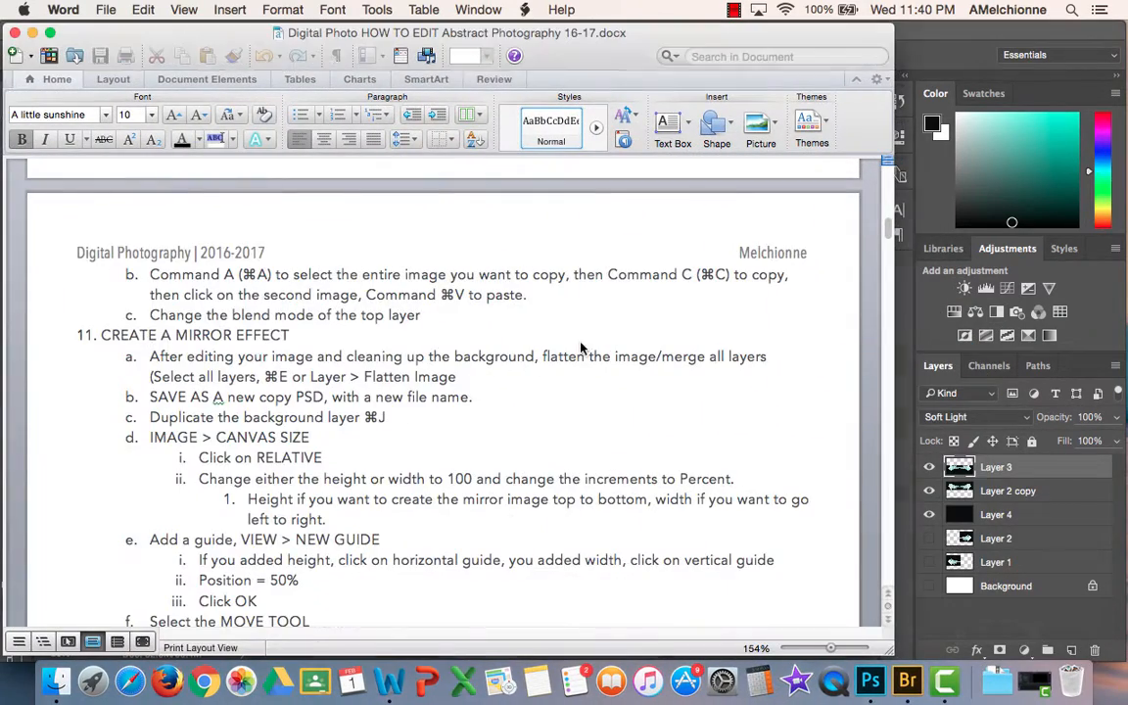